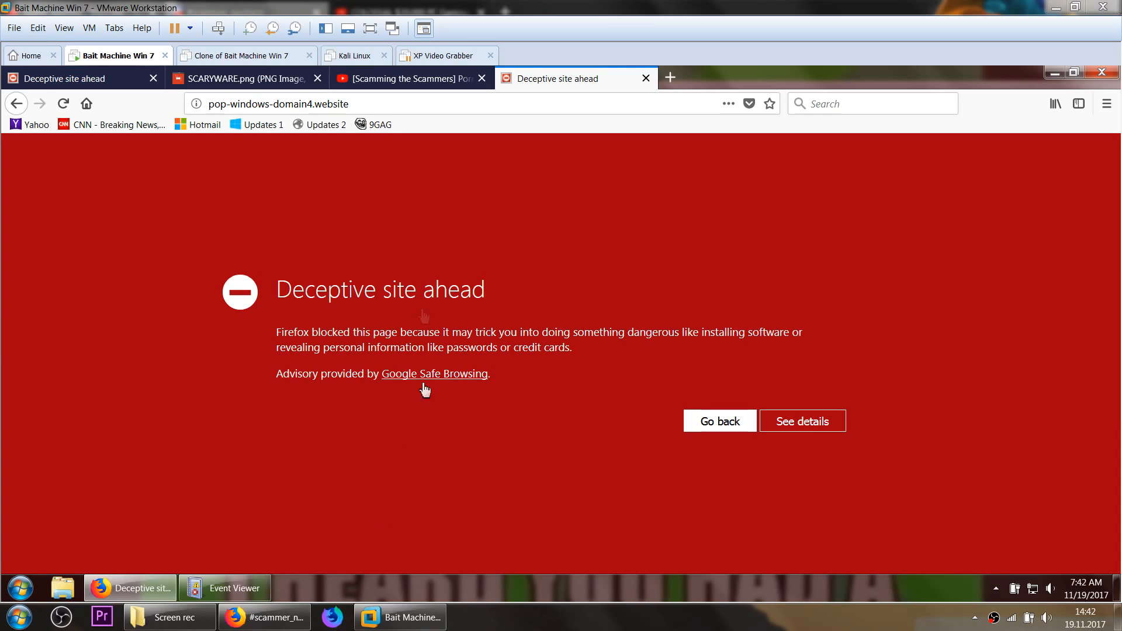
Step: Switch from the deceptive-site warning to the SCARYWARE.png fake Firefox error screenshot
left_click(515, 379)
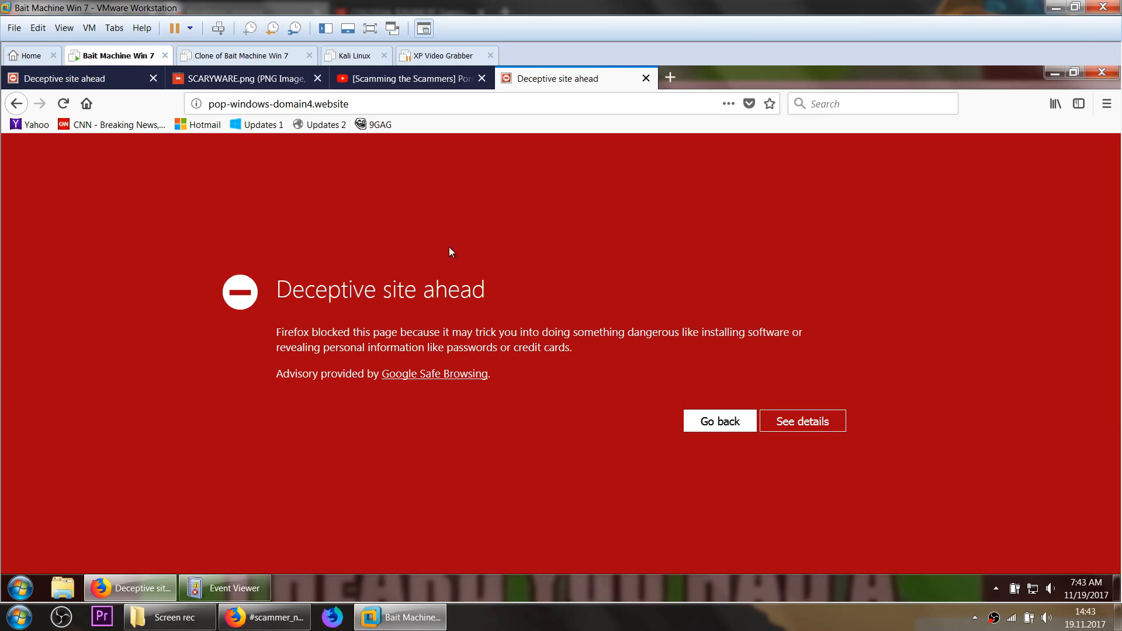
left_click(249, 79)
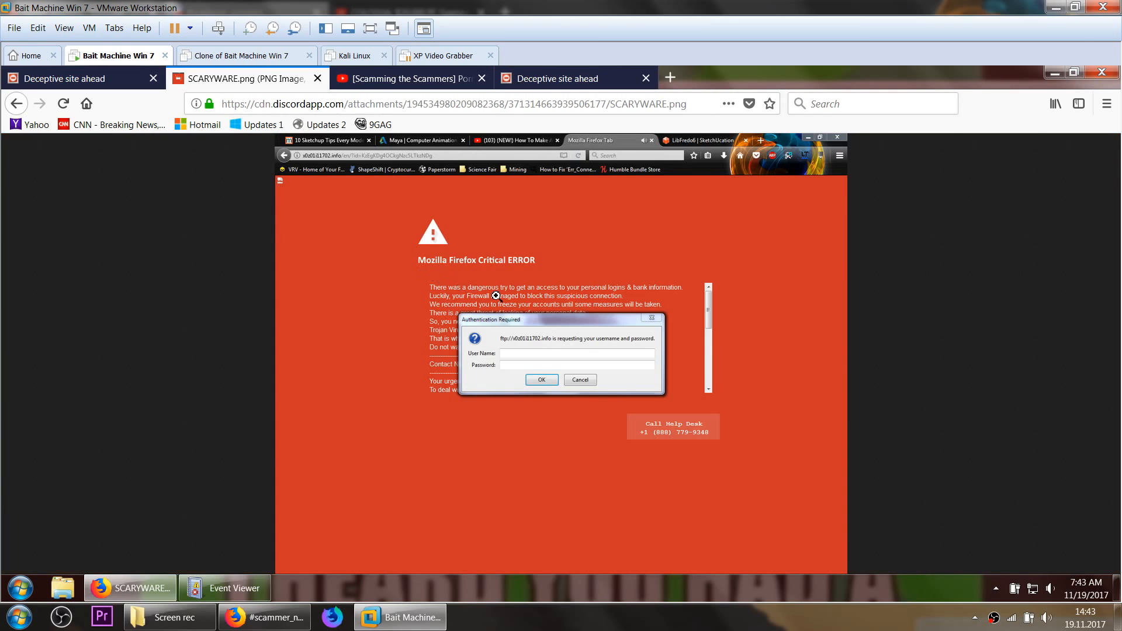
Step: Zoom the fake critical-error screenshot to full size, then switch to the Scamming the Scammers video
left_click(495, 295)
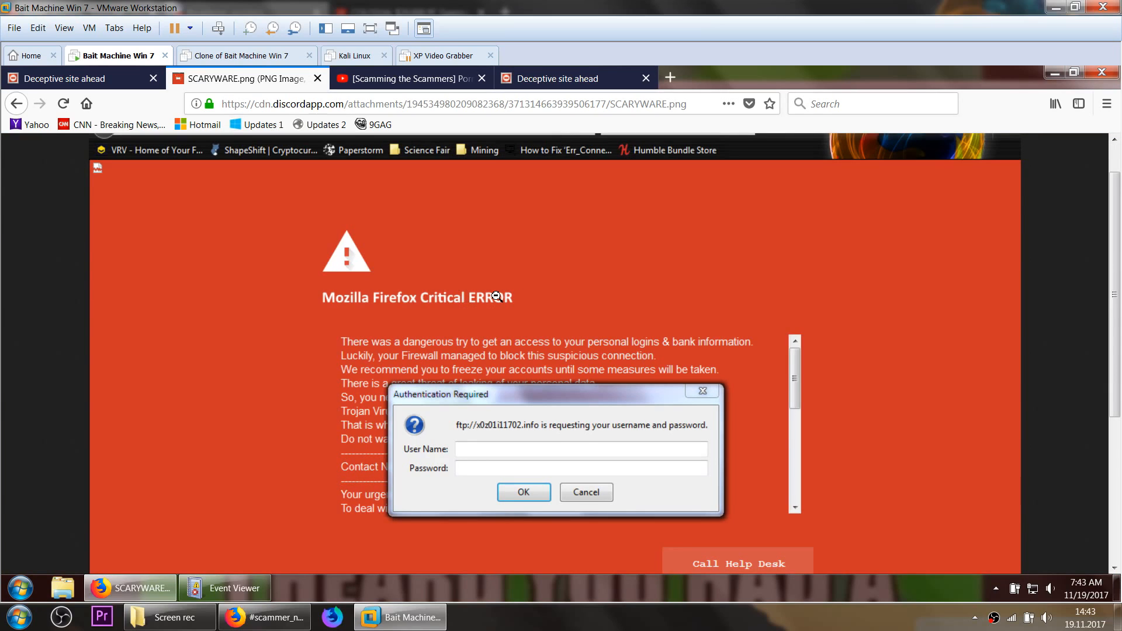
scroll(495, 295, "up", 1)
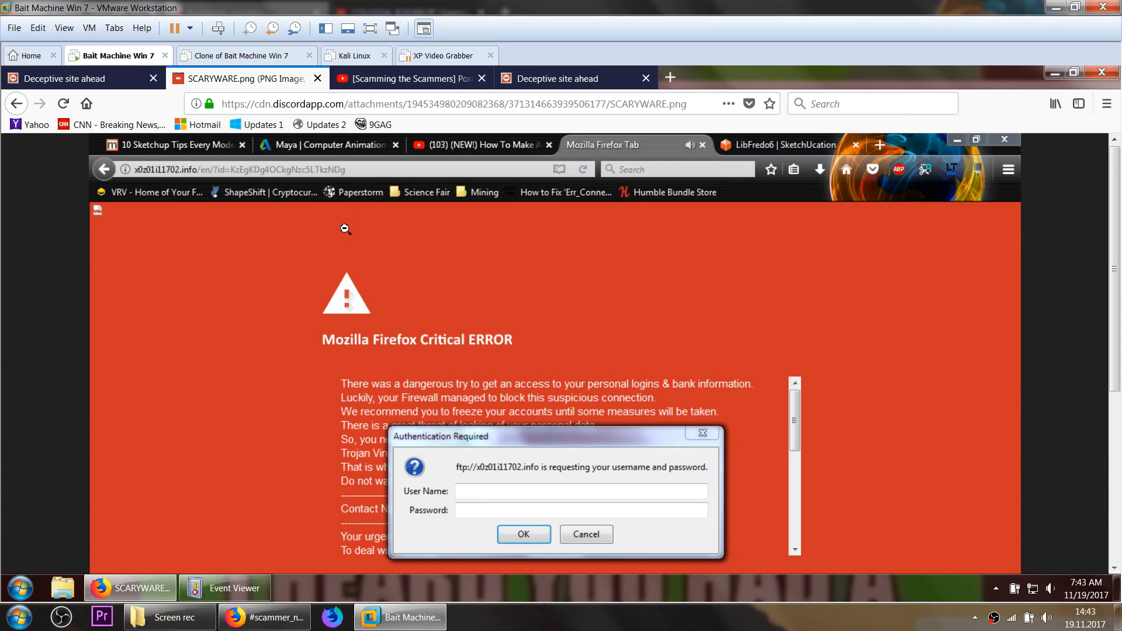
scroll(345, 228, "down", 2)
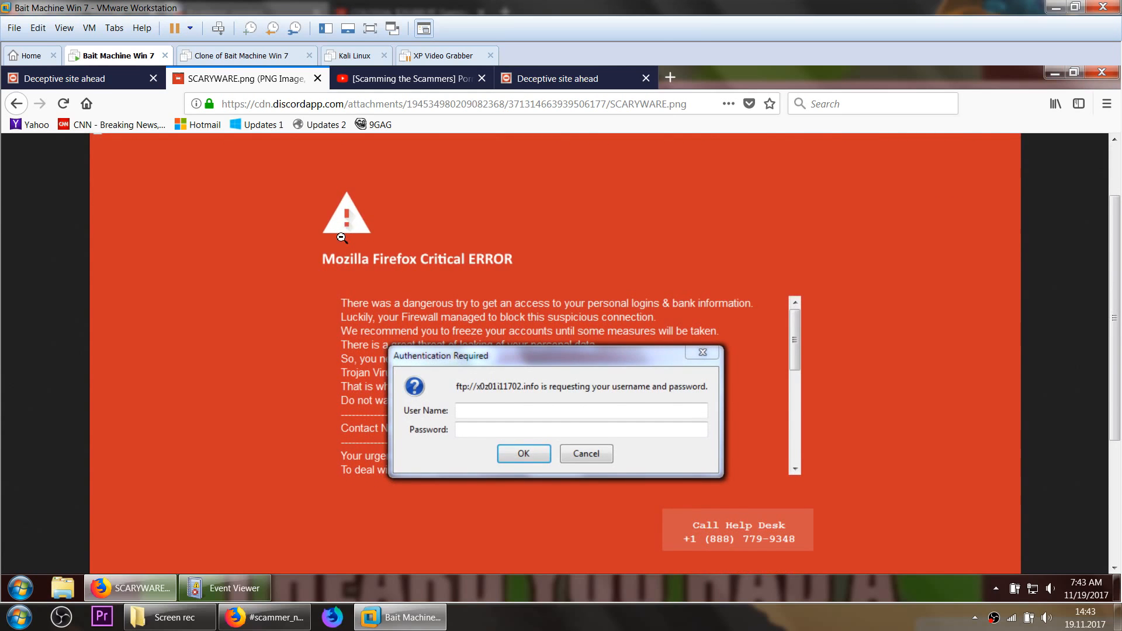
scroll(345, 228, "up", 2)
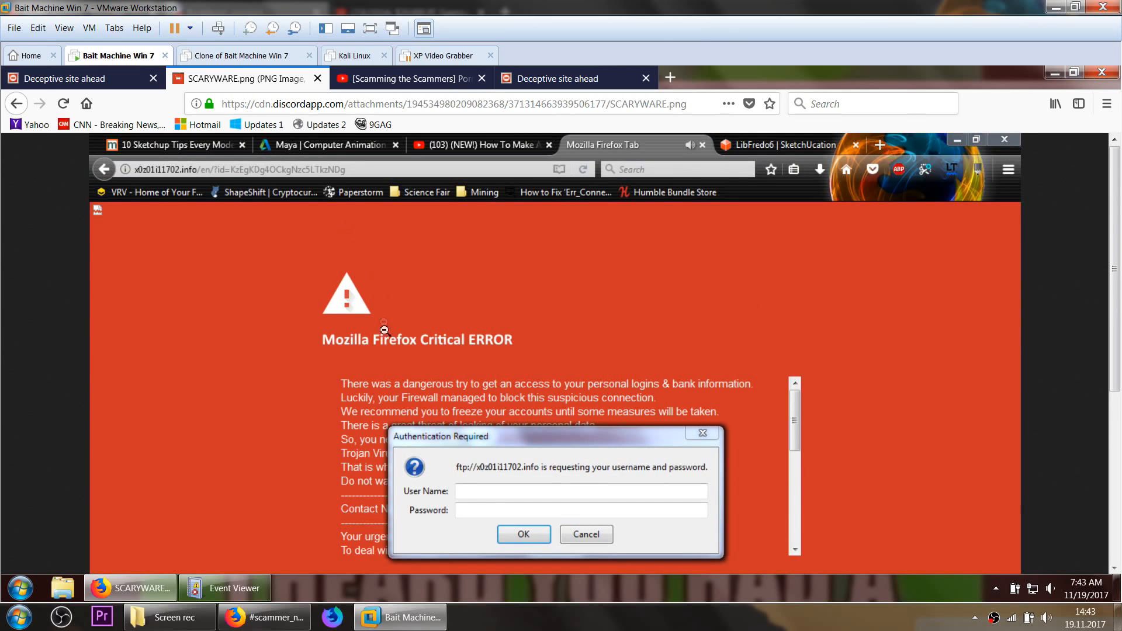
scroll(385, 330, "down", 2)
scroll(384, 329, "down", 1)
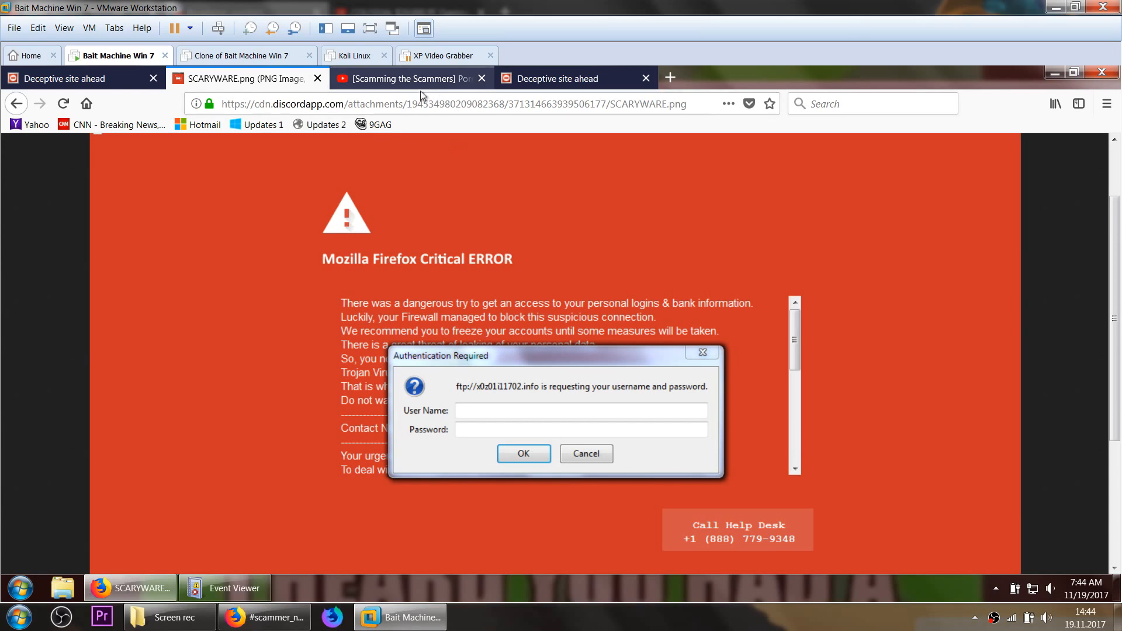
left_click(380, 79)
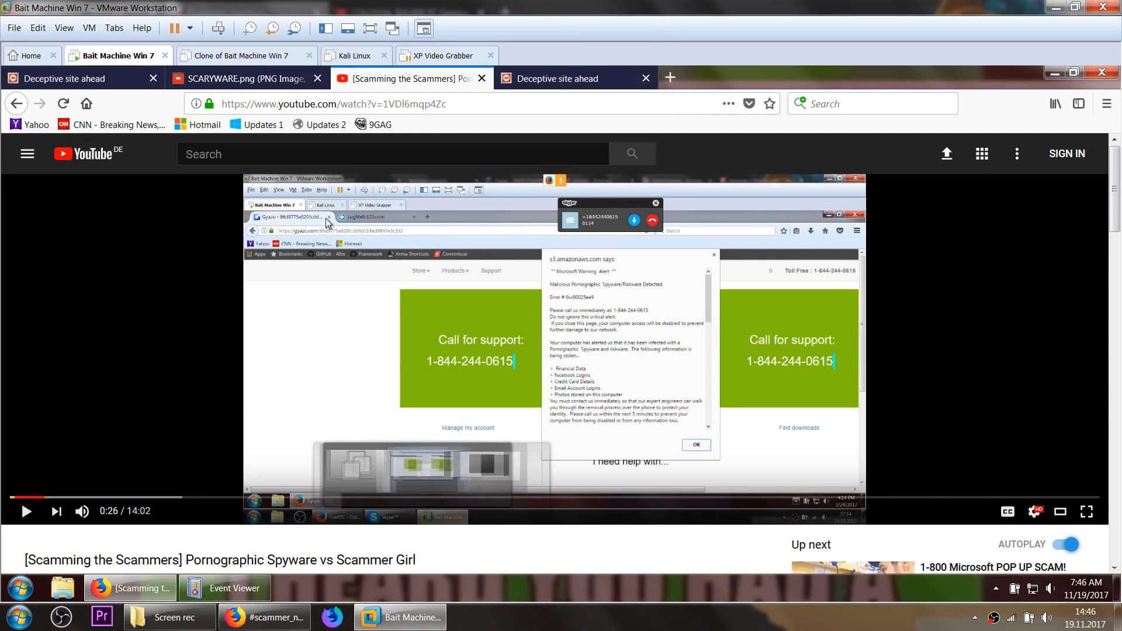
Step: Close the YouTube page, bypass the first deceptive-site warning and close the page that fails to load
left_click(480, 77)
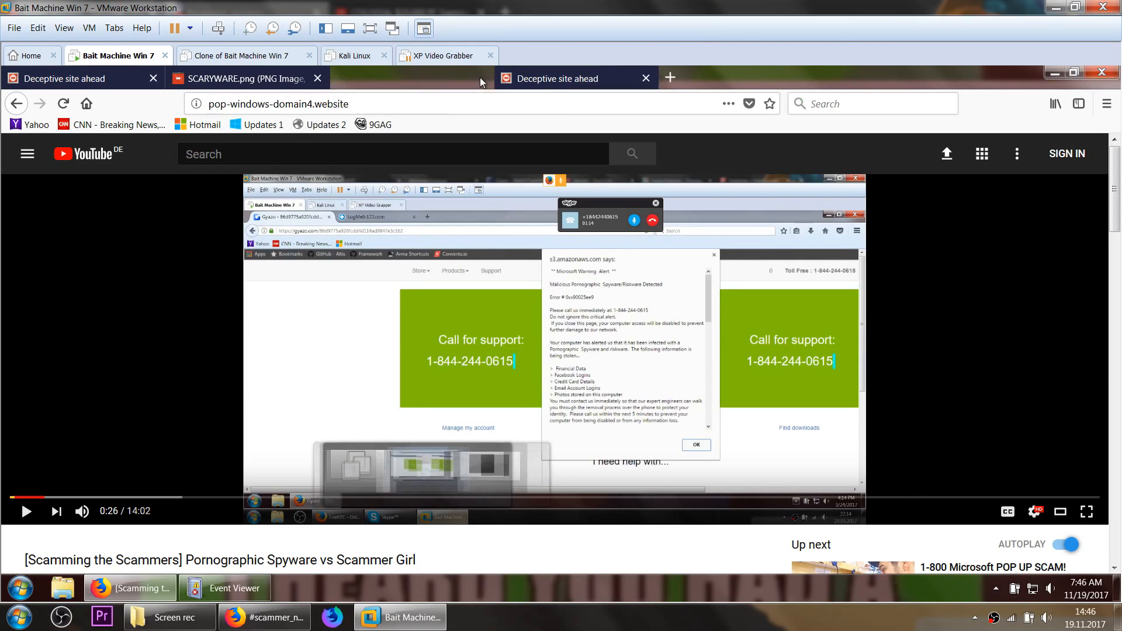
left_click(805, 423)
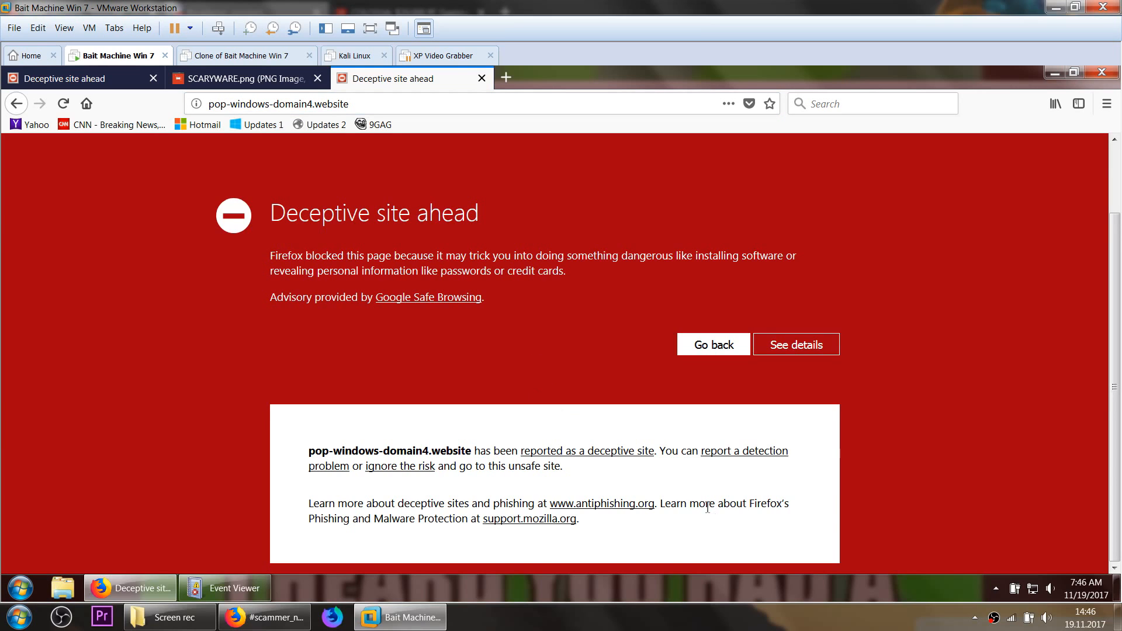
left_click(400, 465)
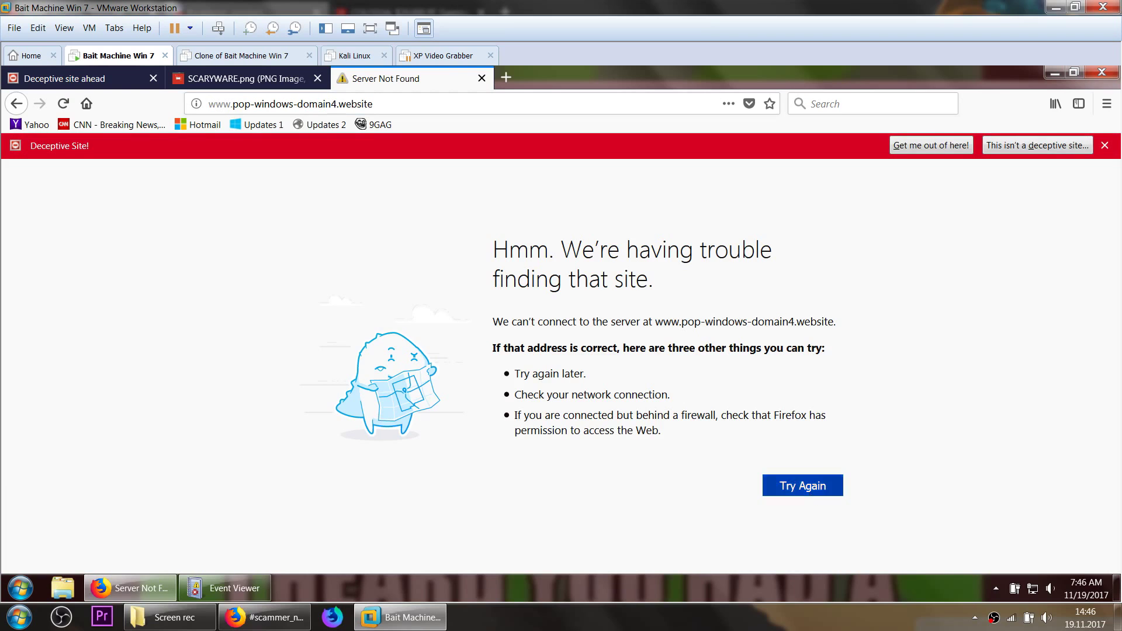
left_click(802, 486)
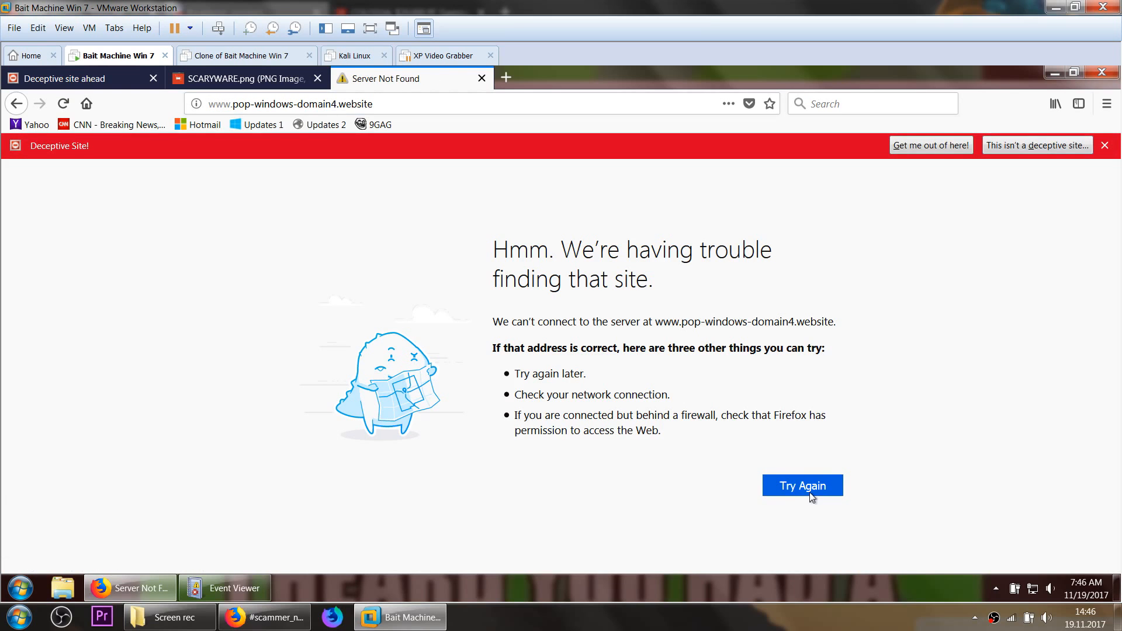
left_click(481, 78)
Step: Bypass the remaining deceptive-site warning to load microsoft-virusalert.com
left_click(78, 78)
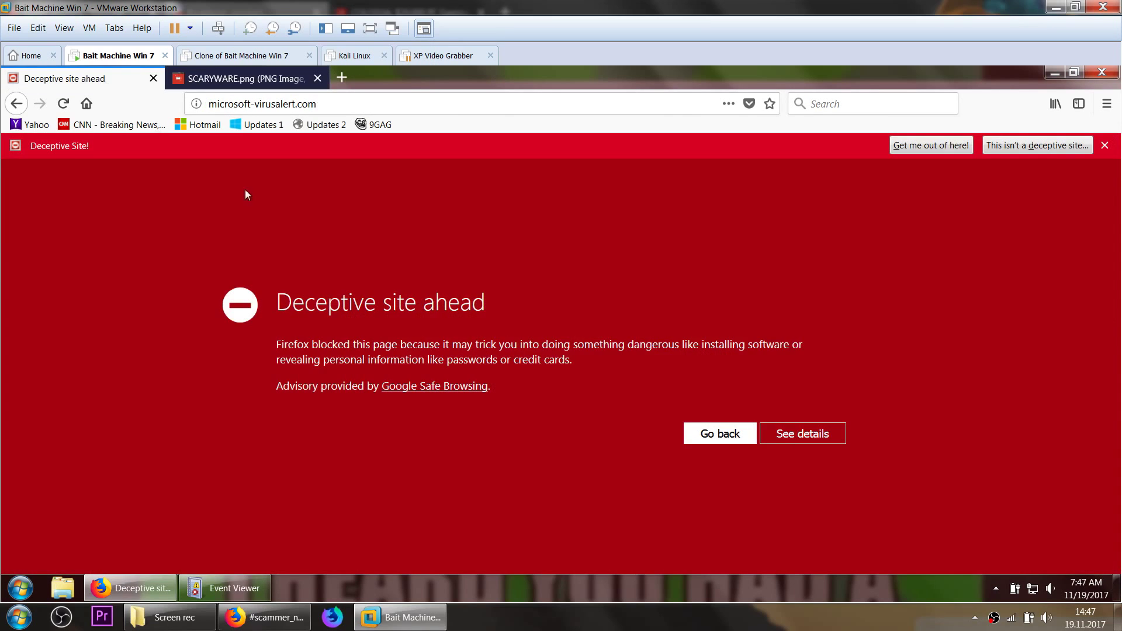
left_click(792, 436)
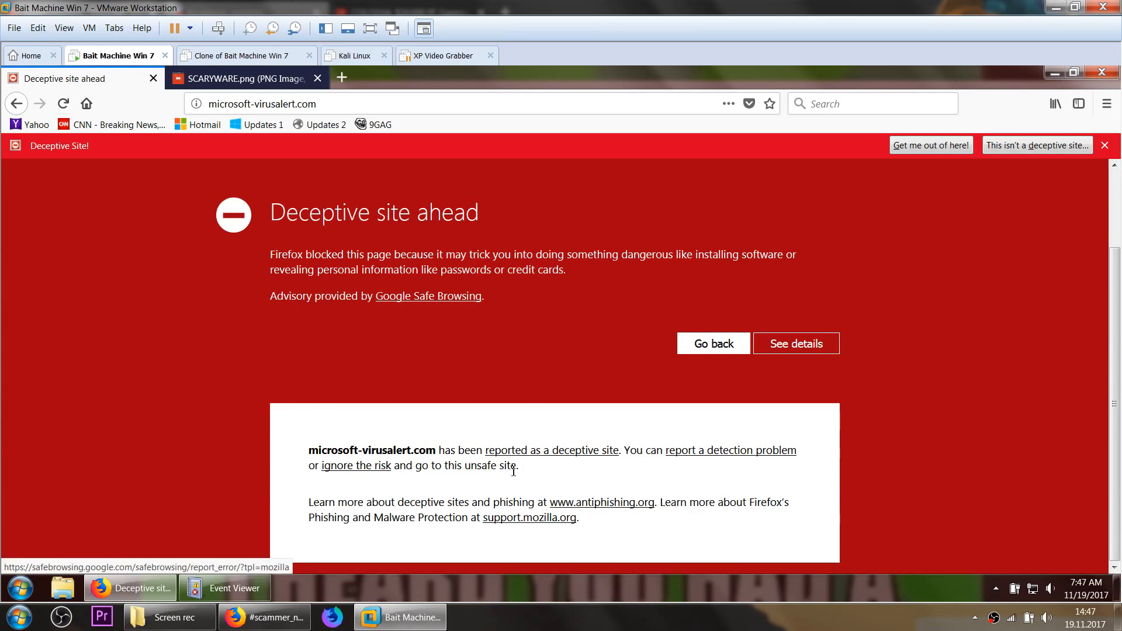
left_click(357, 465)
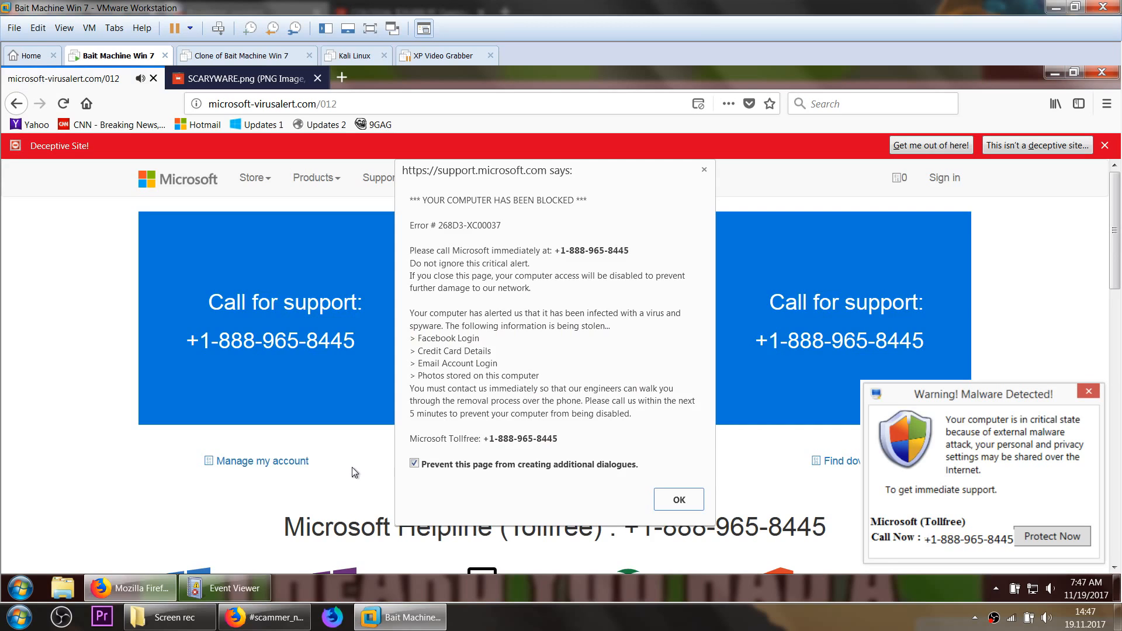
Step: Mute the system volume and start Task Manager from the taskbar
left_click(1054, 589)
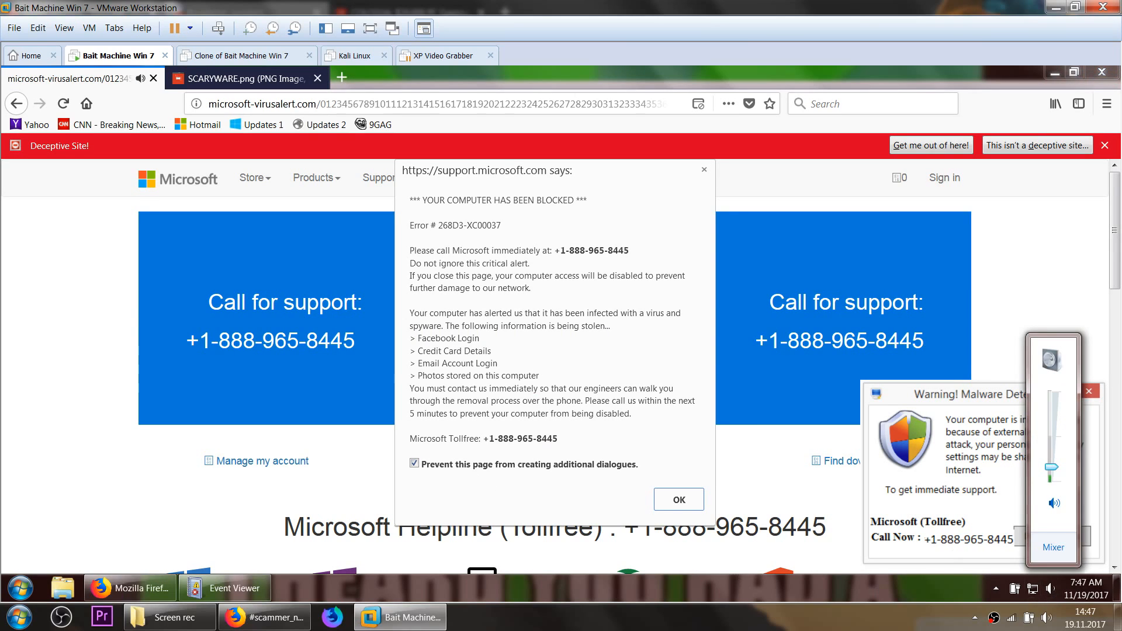
left_click(1054, 505)
right_click(651, 589)
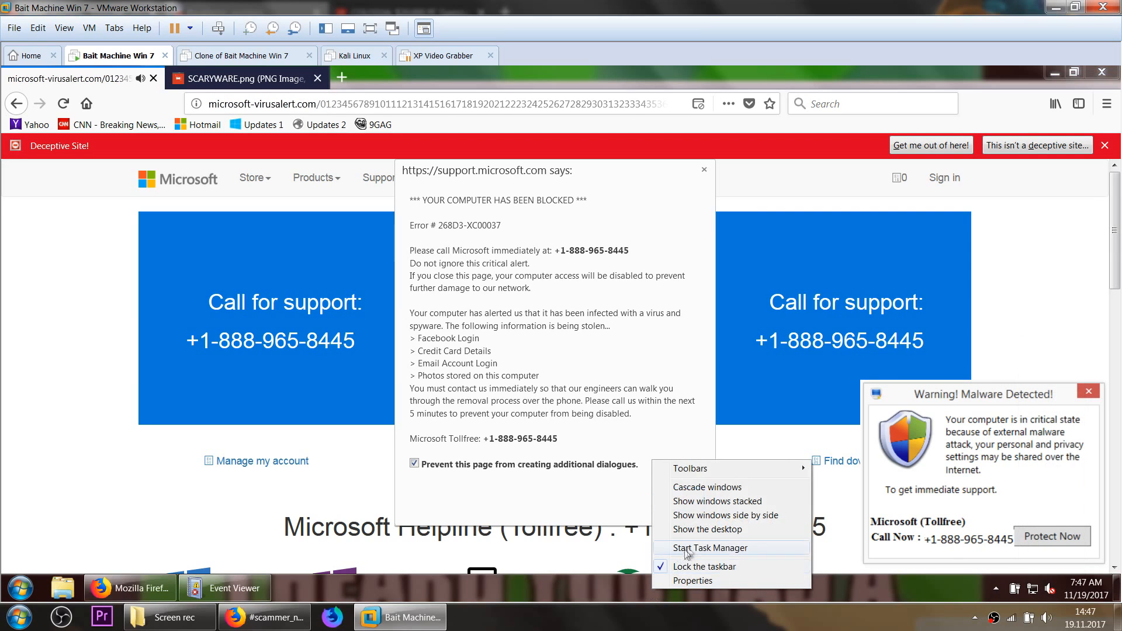
left_click(692, 551)
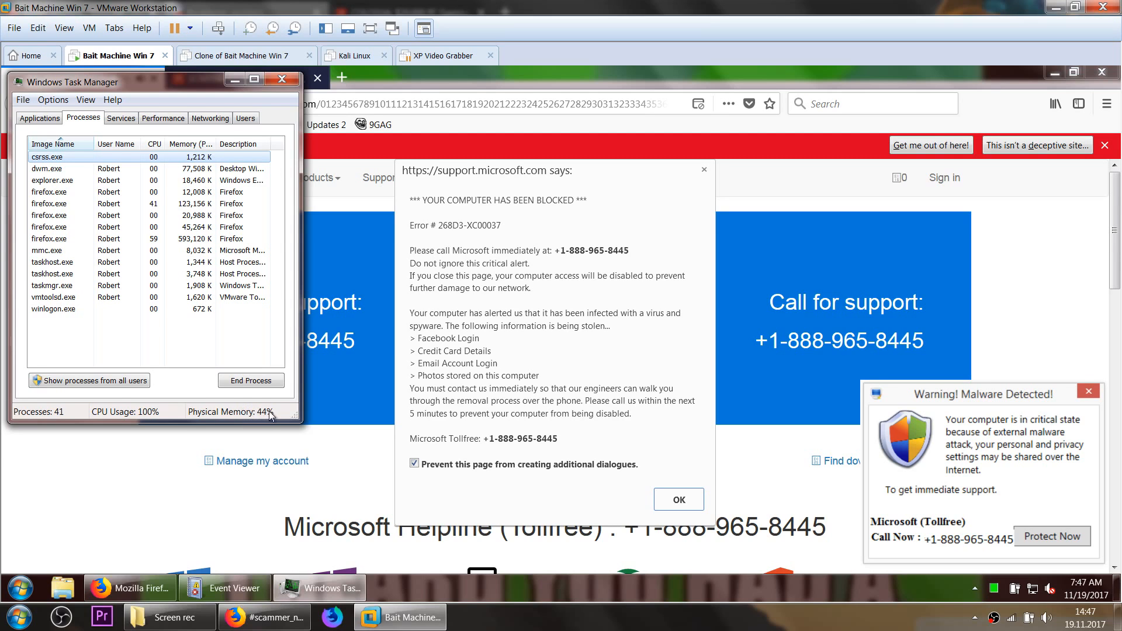
Step: Move Task Manager over the page, select a firefox.exe process, then minimize Task Manager
left_click_drag(112, 87, 127, 180)
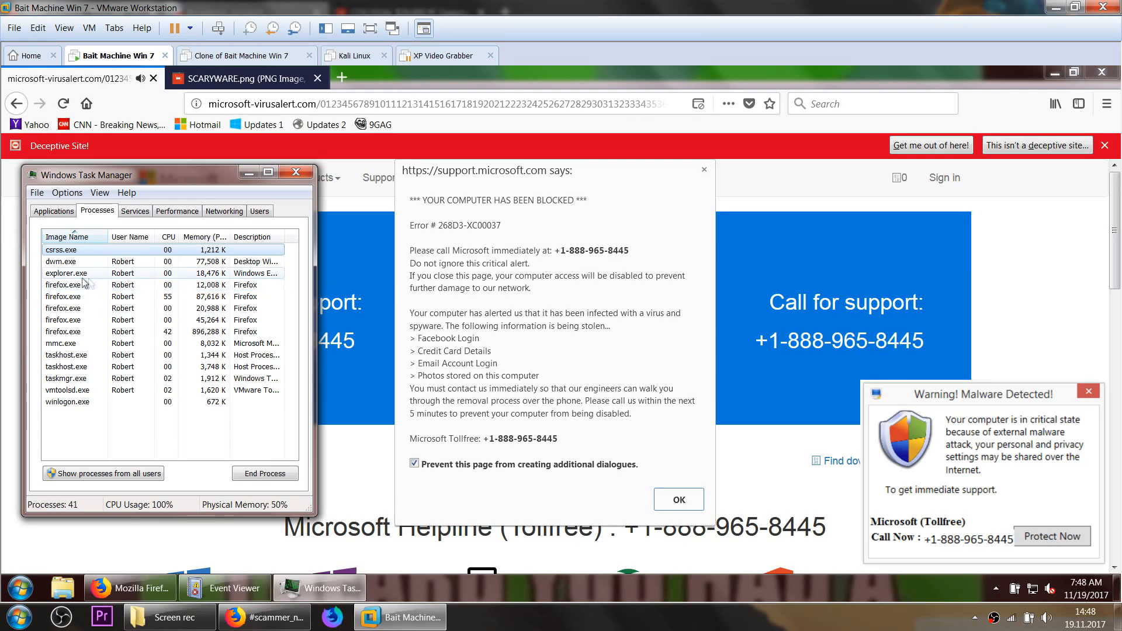
left_click(90, 319)
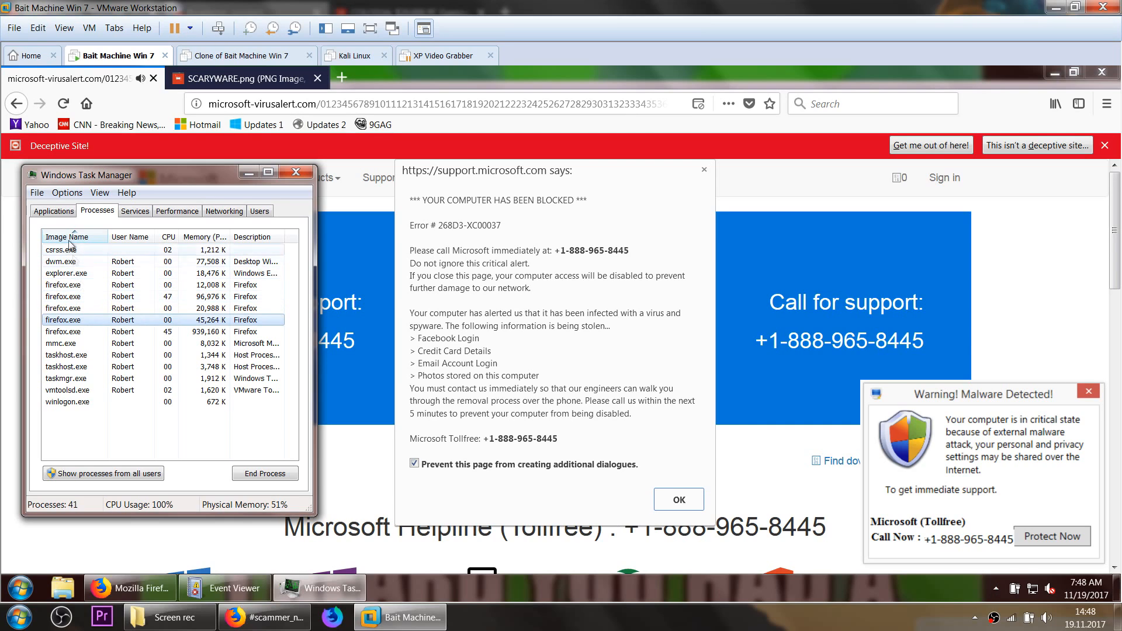
right_click(410, 585)
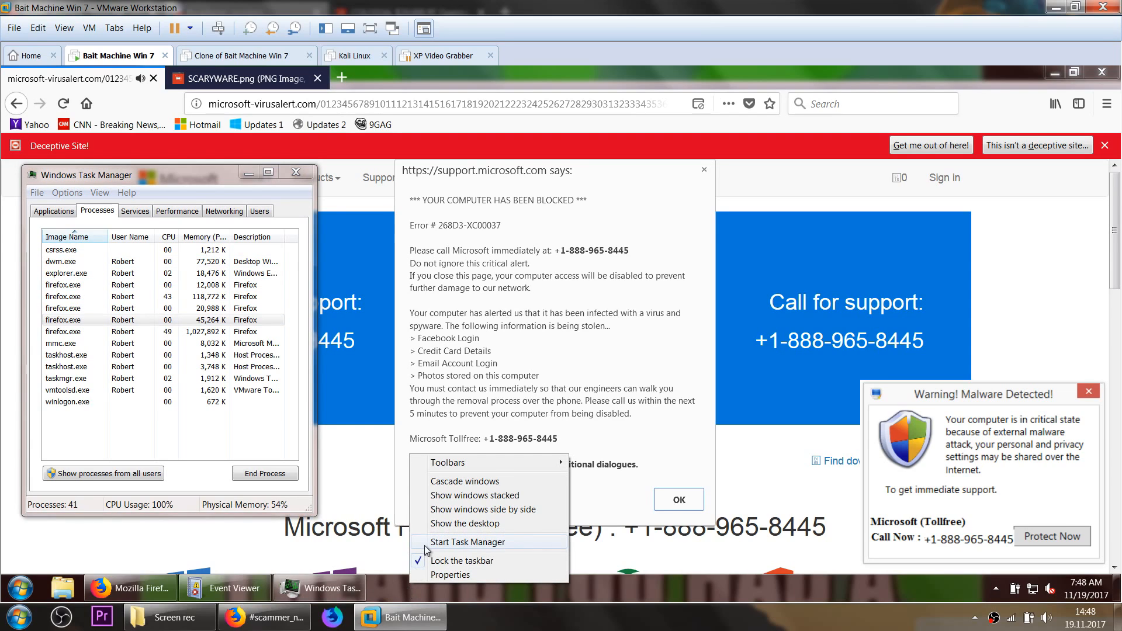
left_click(402, 587)
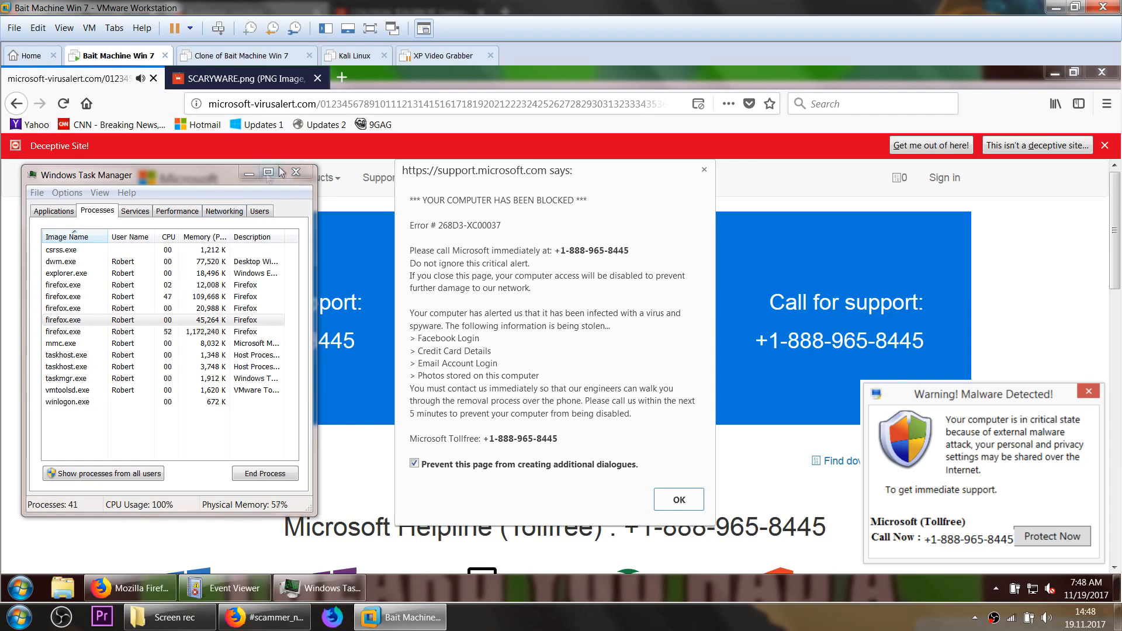
left_click(248, 174)
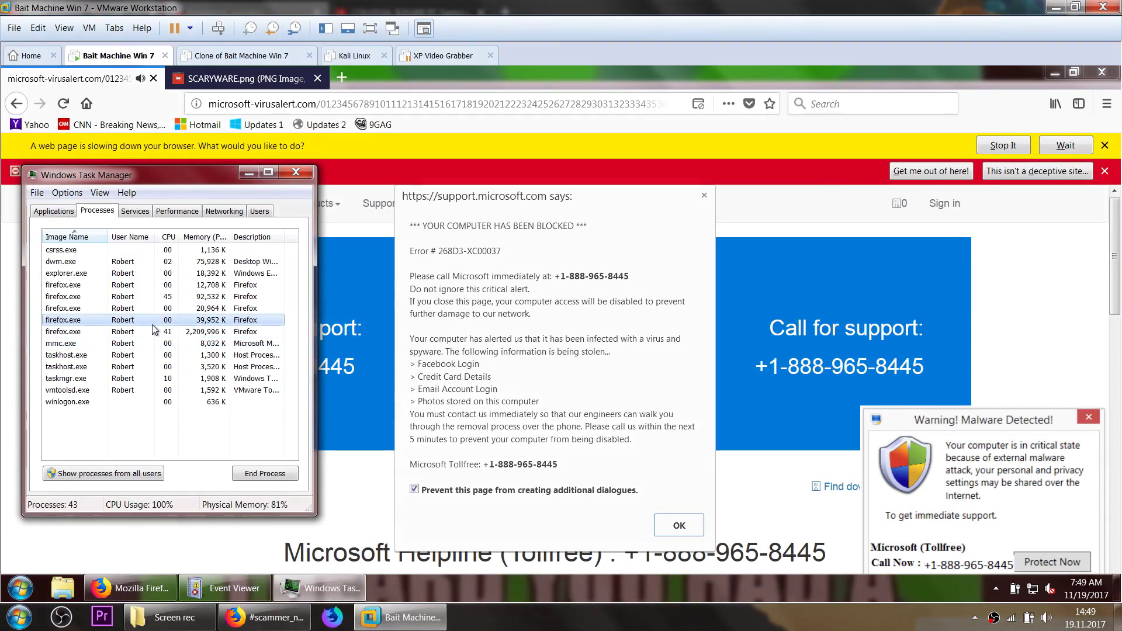
Step: Select the heaviest firefox.exe process, request ending it with Delete and cancel the confirmation
left_click(152, 332)
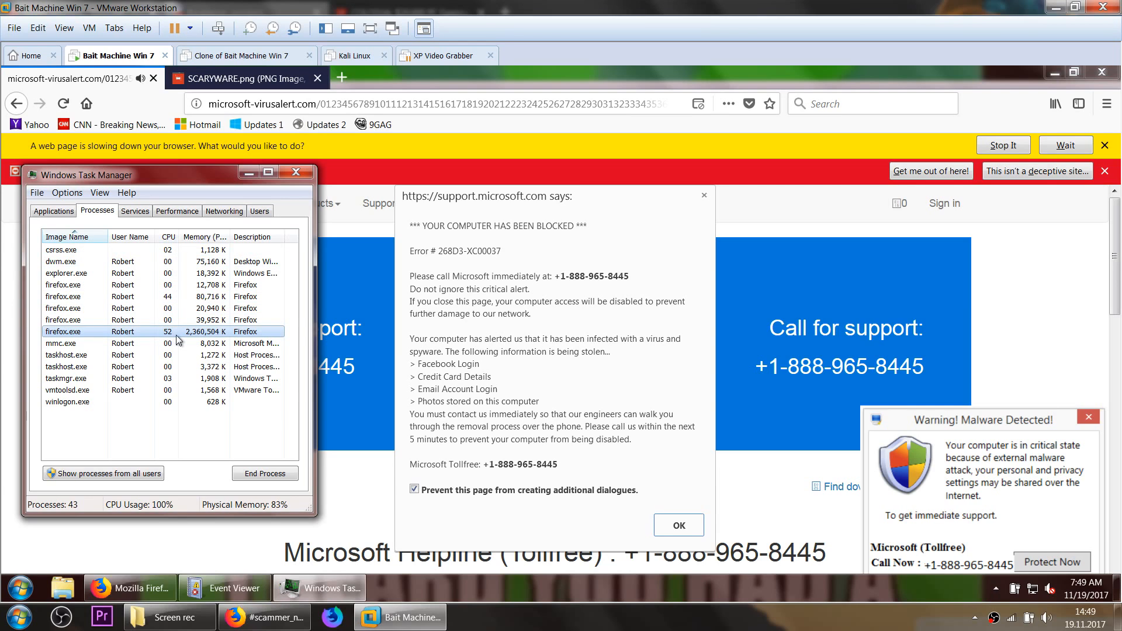
key("Delete")
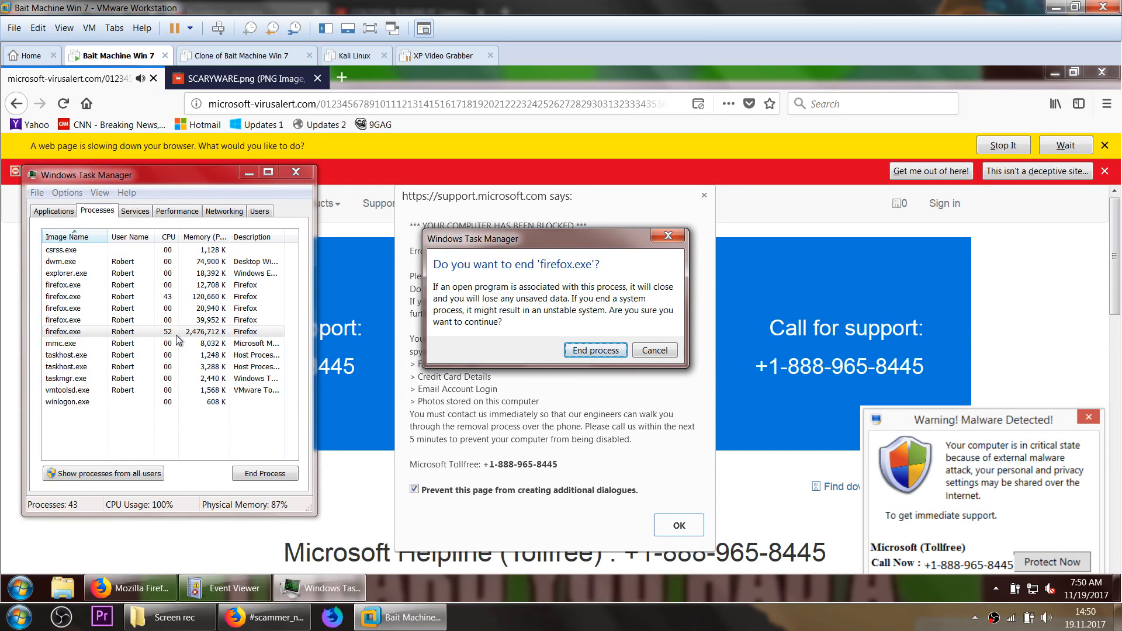
left_click(655, 351)
Step: End the firefox.exe process from its context menu and confirm
right_click(249, 333)
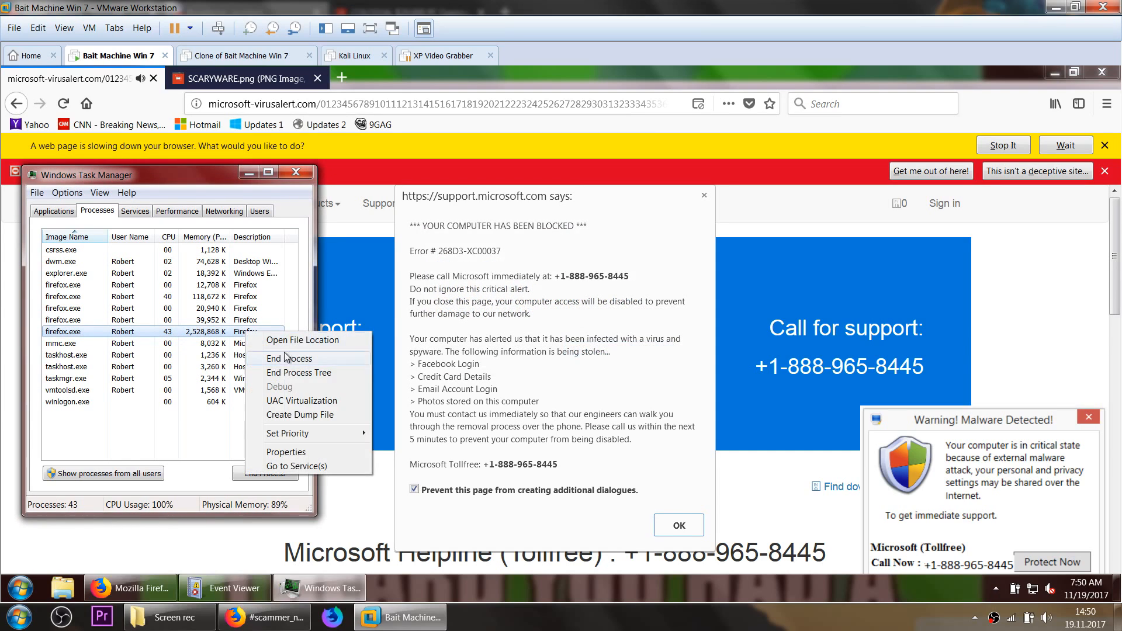
left_click(286, 358)
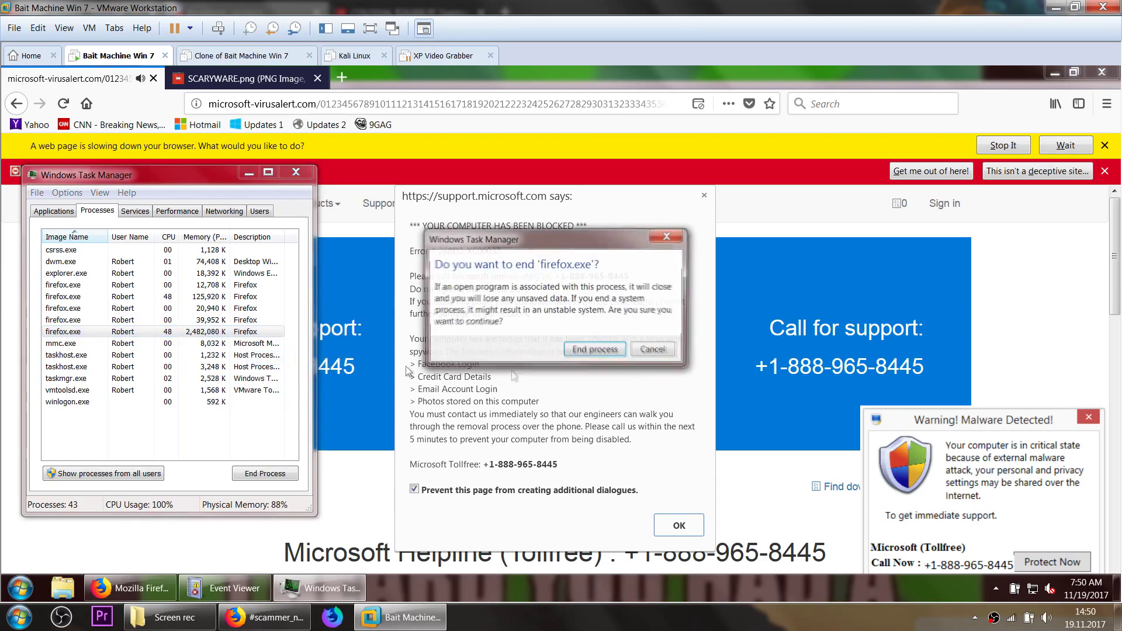
left_click(595, 352)
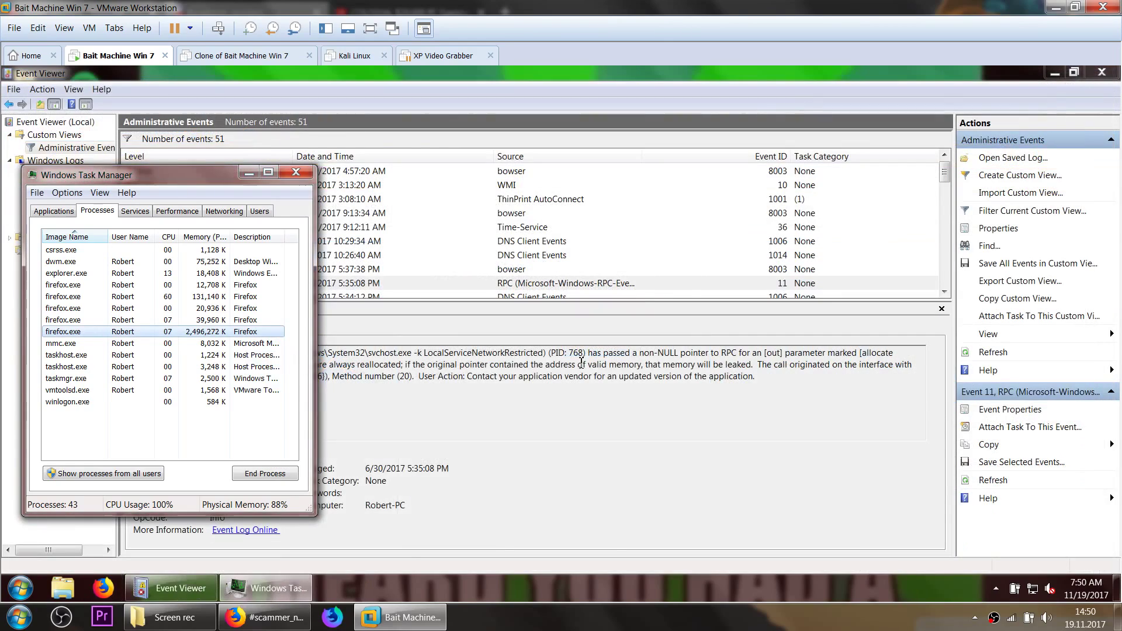
Step: Minimize Event Viewer, then launch eventvwr from the Start menu's Run dialog
left_click(1058, 76)
right_click(366, 118)
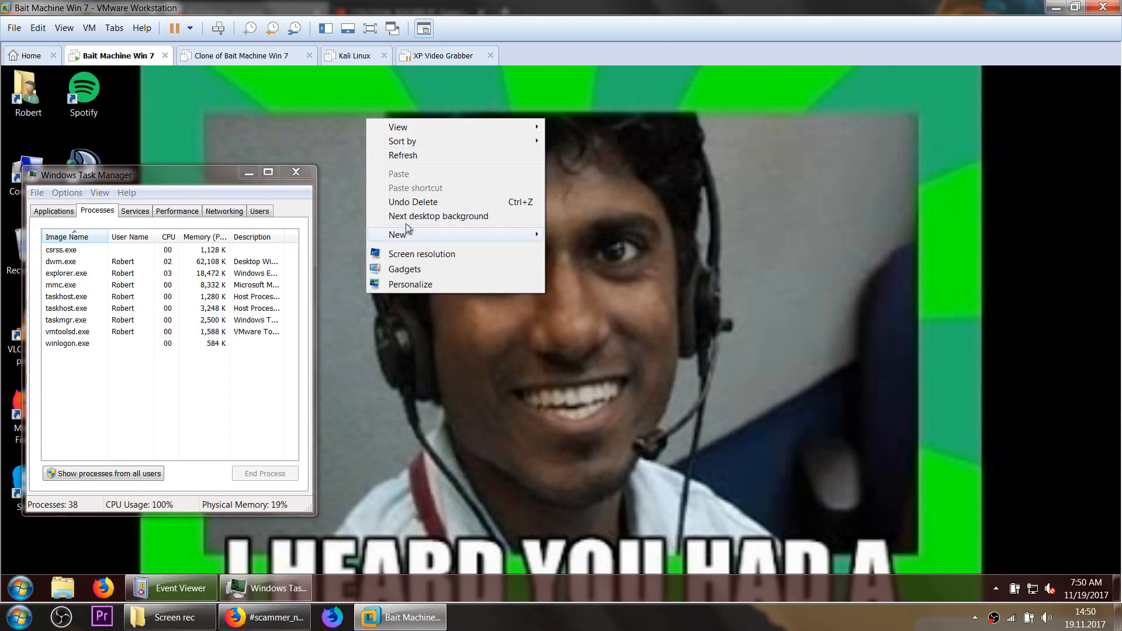
left_click(438, 216)
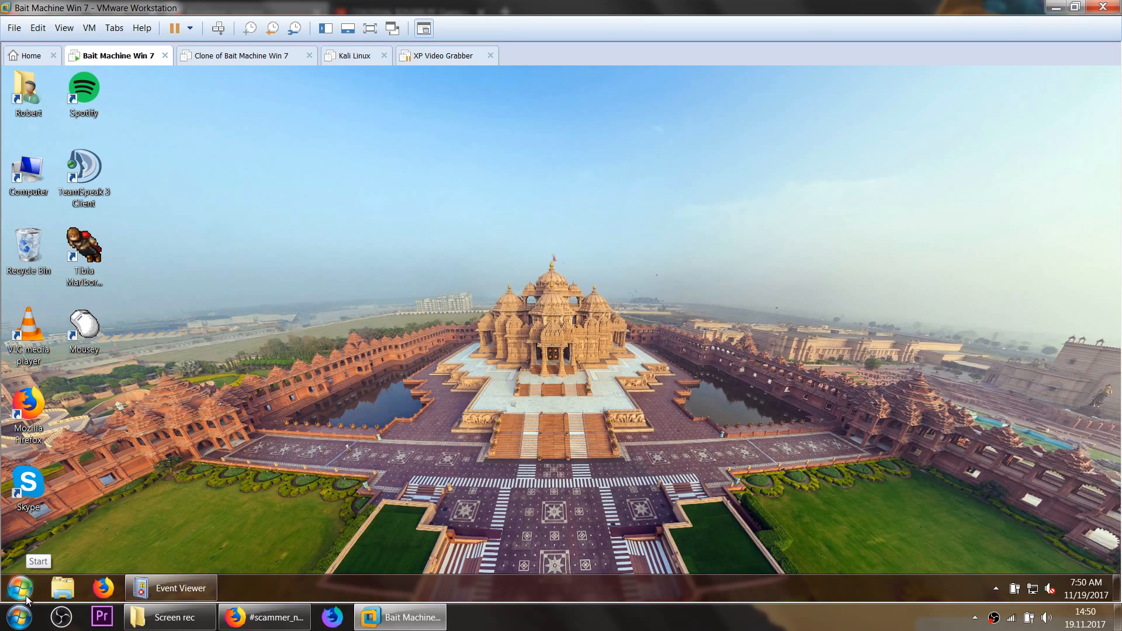
left_click(21, 591)
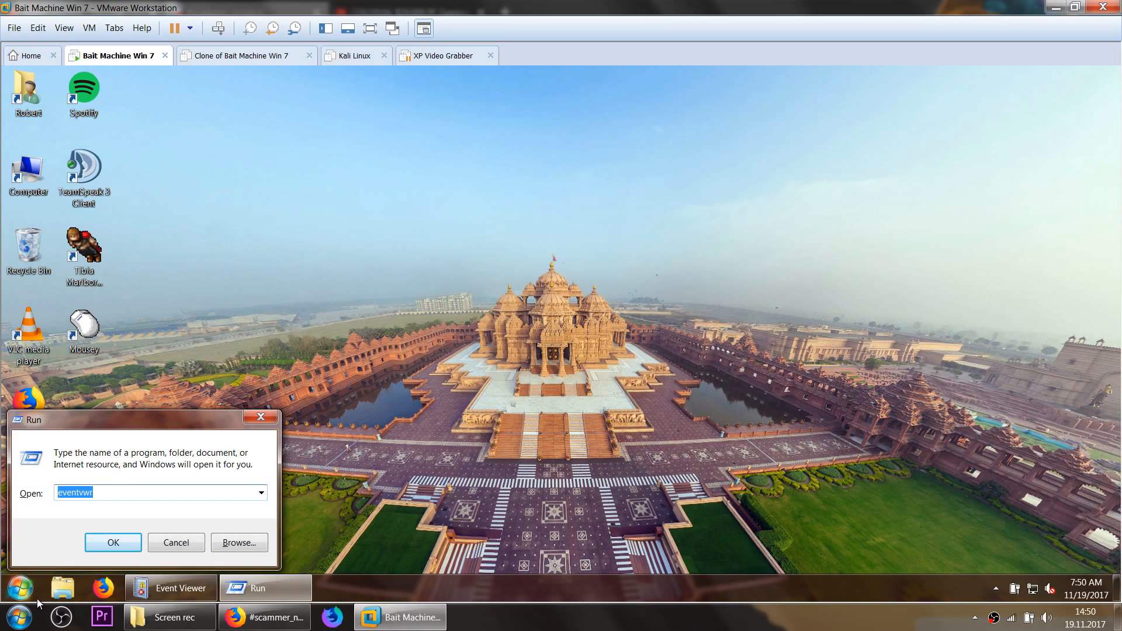
left_click(111, 493)
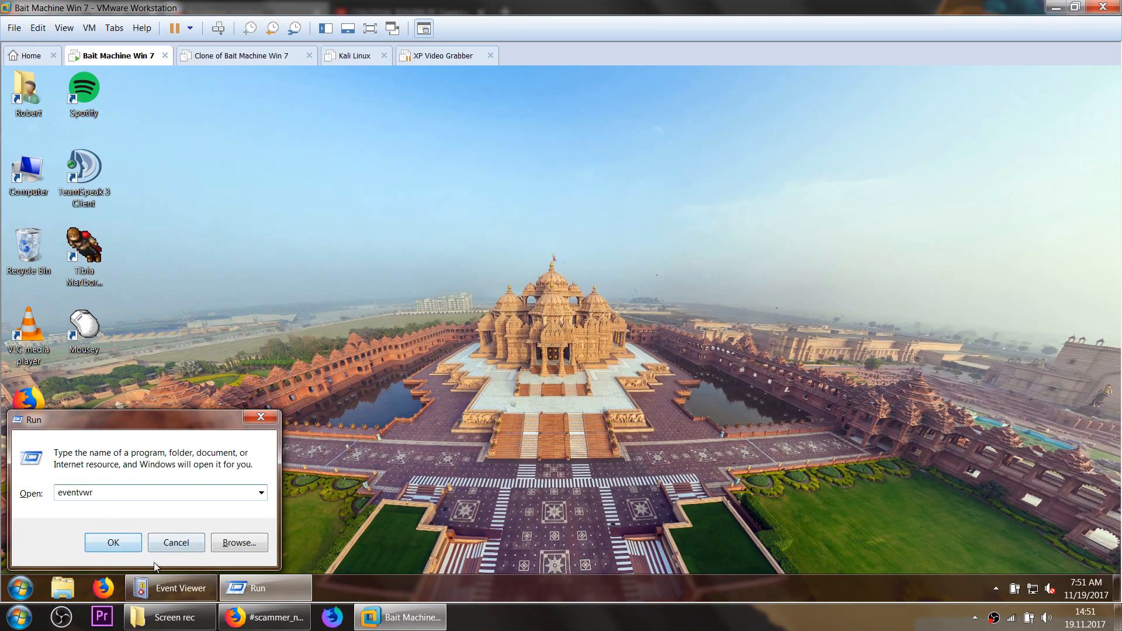
left_click(177, 588)
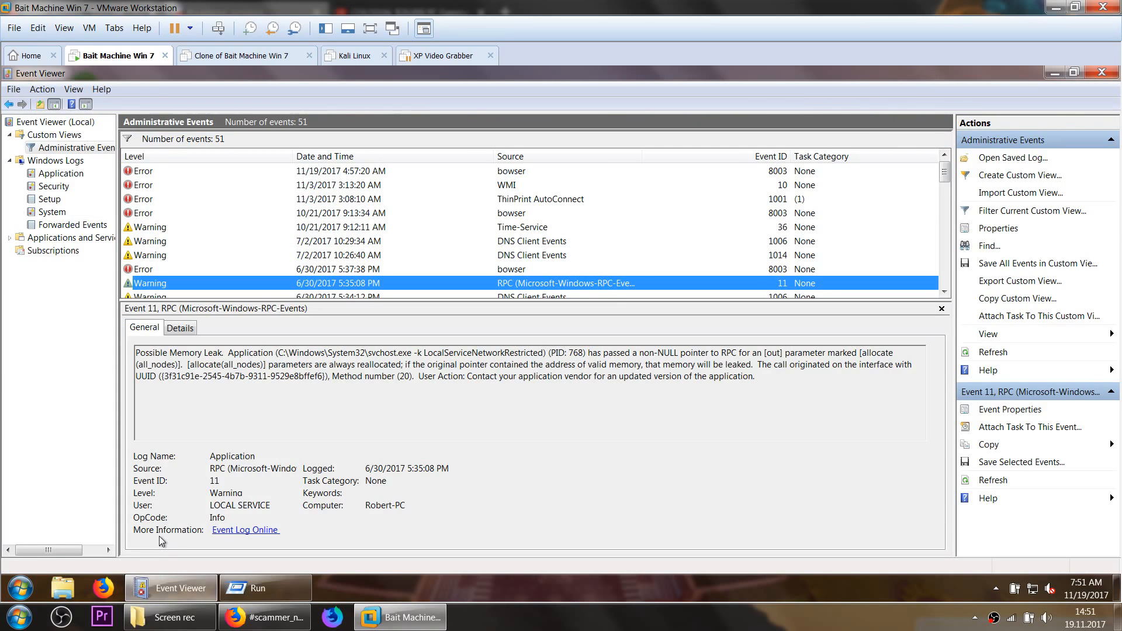
Step: Review the bowser, Time-Service, DNS Client 1006, CAPI2 certificate and WMI administrative events
left_click(227, 212)
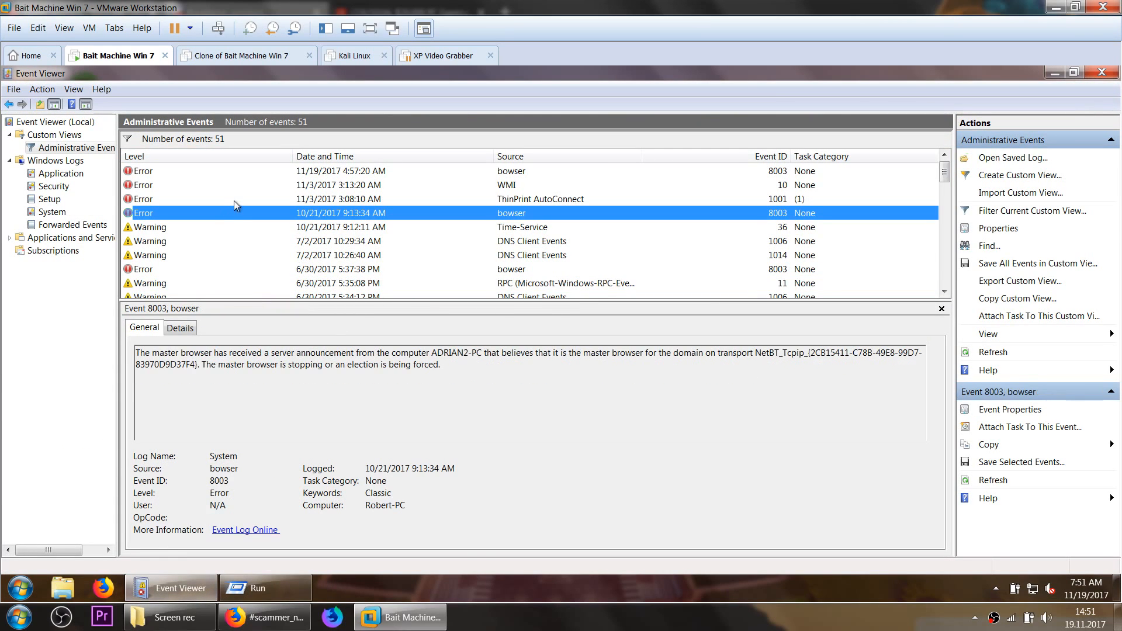
left_click(243, 228)
scroll(243, 228, "down", 1)
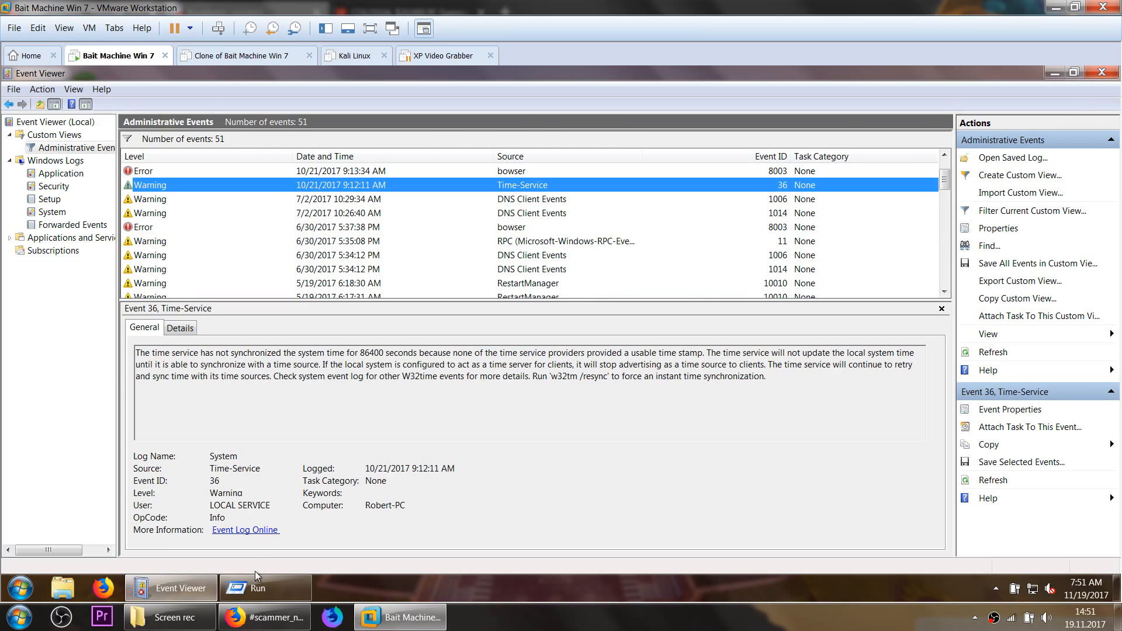
left_click(213, 509)
double_click(211, 507)
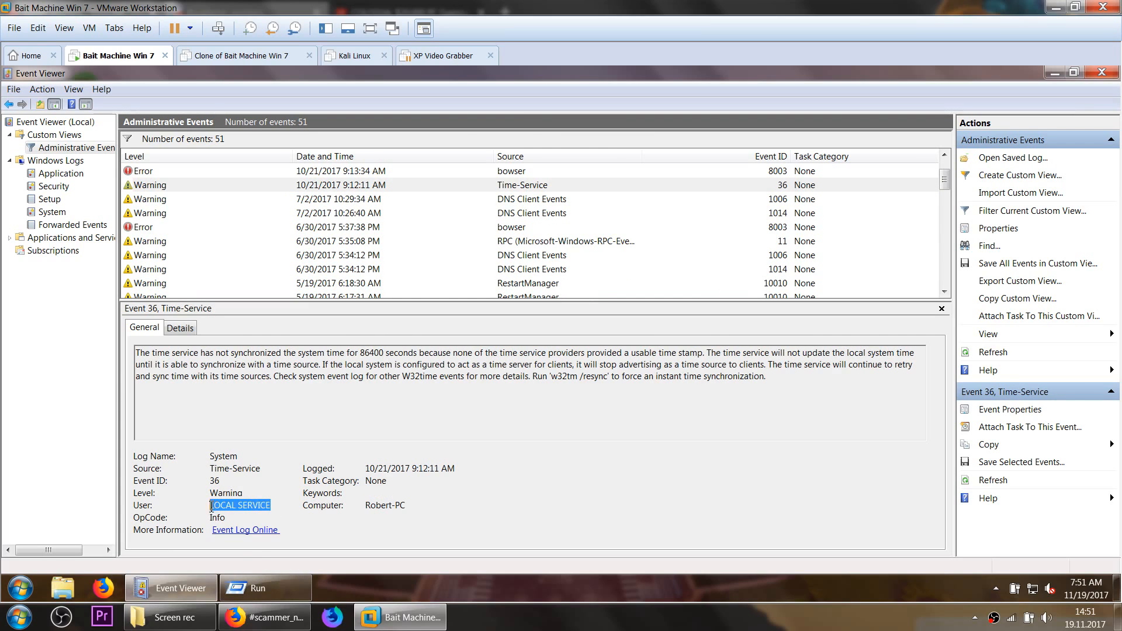
left_click(270, 256)
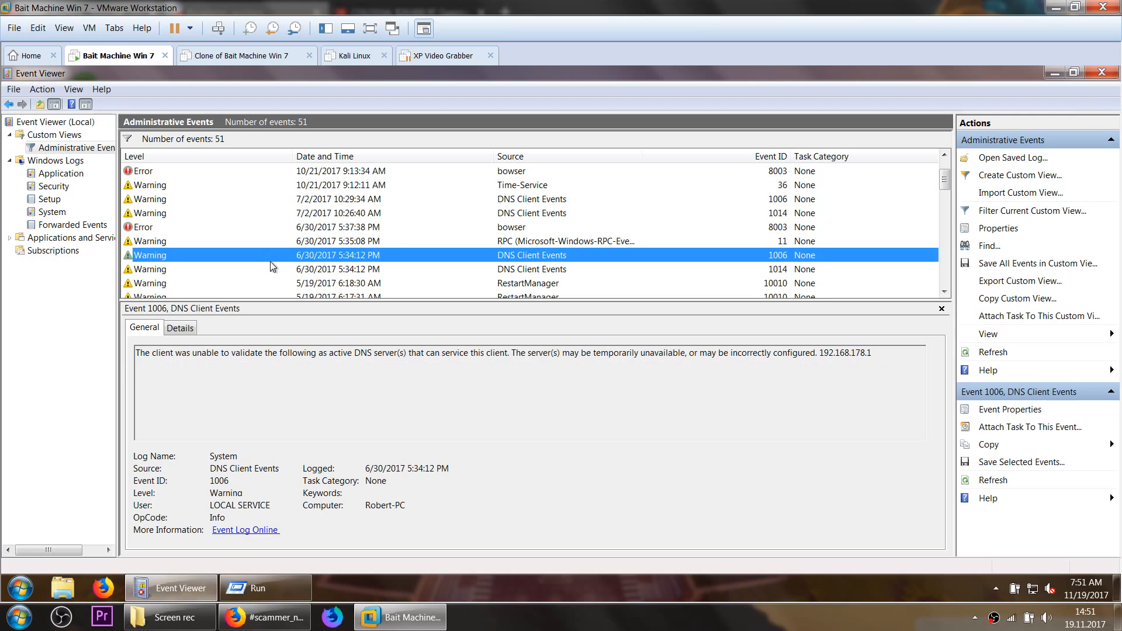
scroll(270, 261, "down", 5)
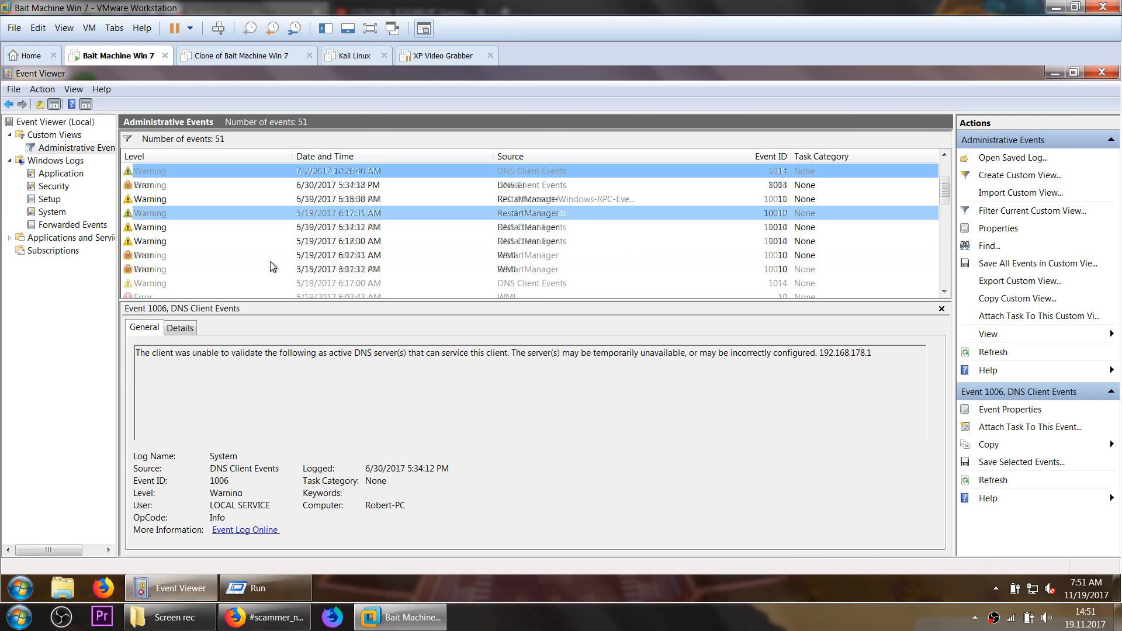
scroll(270, 262, "down", 3)
left_click(274, 257)
left_click(286, 212)
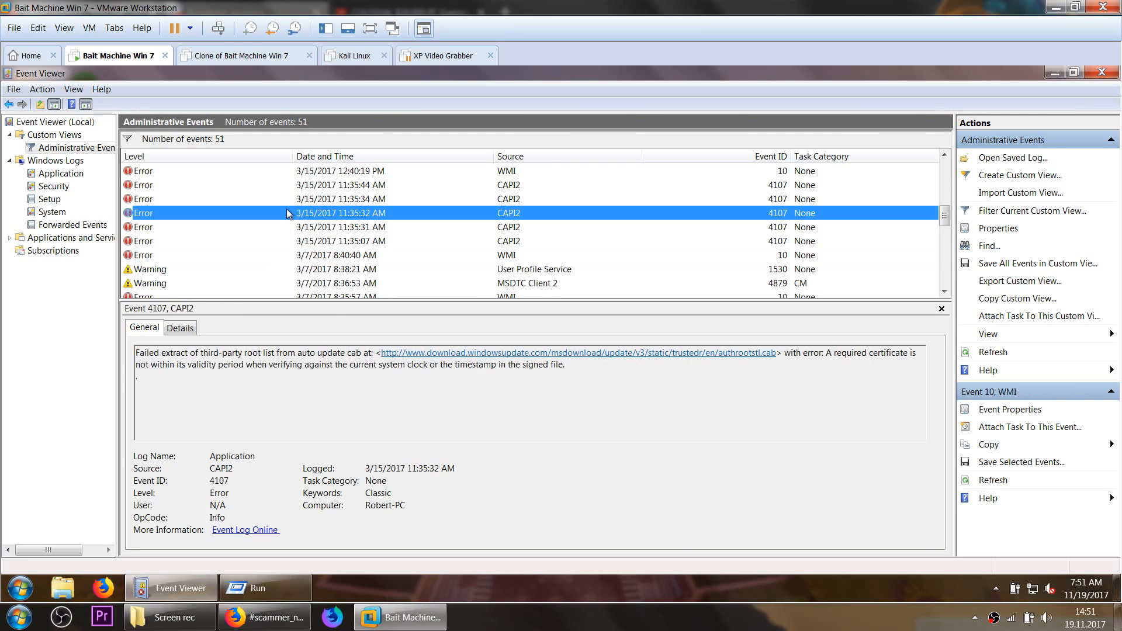
mouse_move(189, 352)
left_mouse_down()
mouse_move(425, 363)
mouse_move(151, 365)
left_mouse_up()
left_click(270, 366)
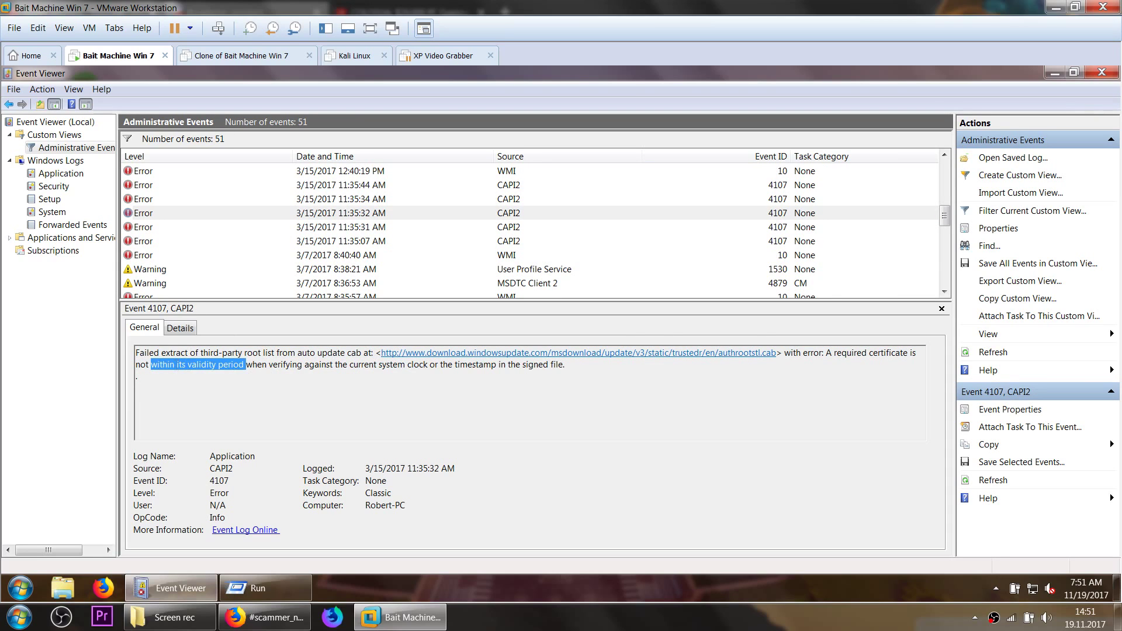
left_click(167, 255)
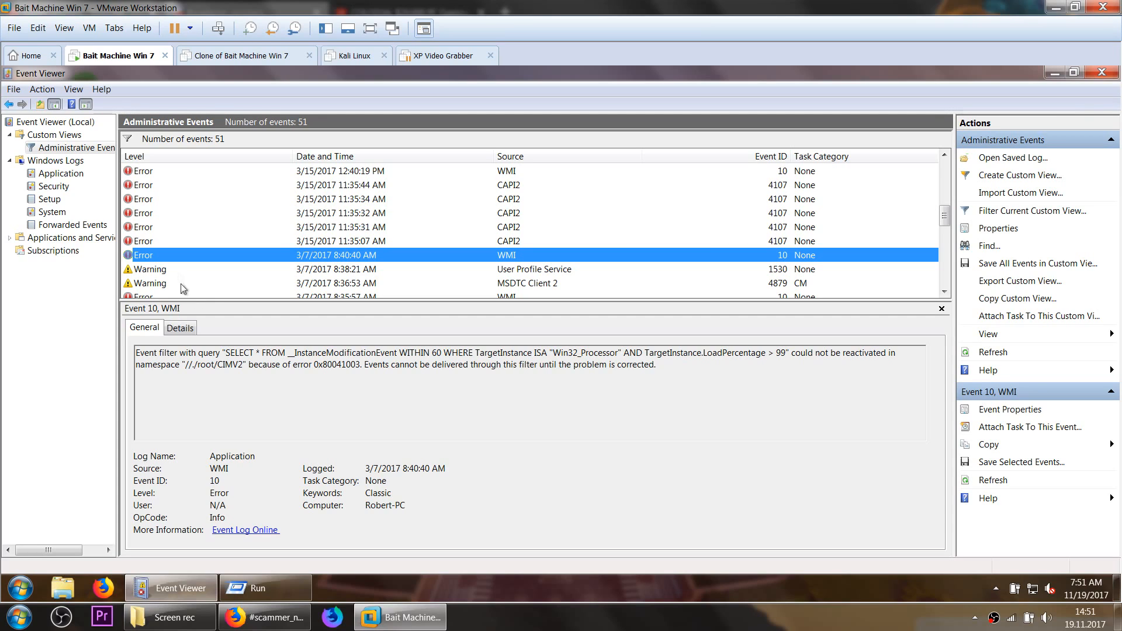
scroll(167, 283, "down", 1)
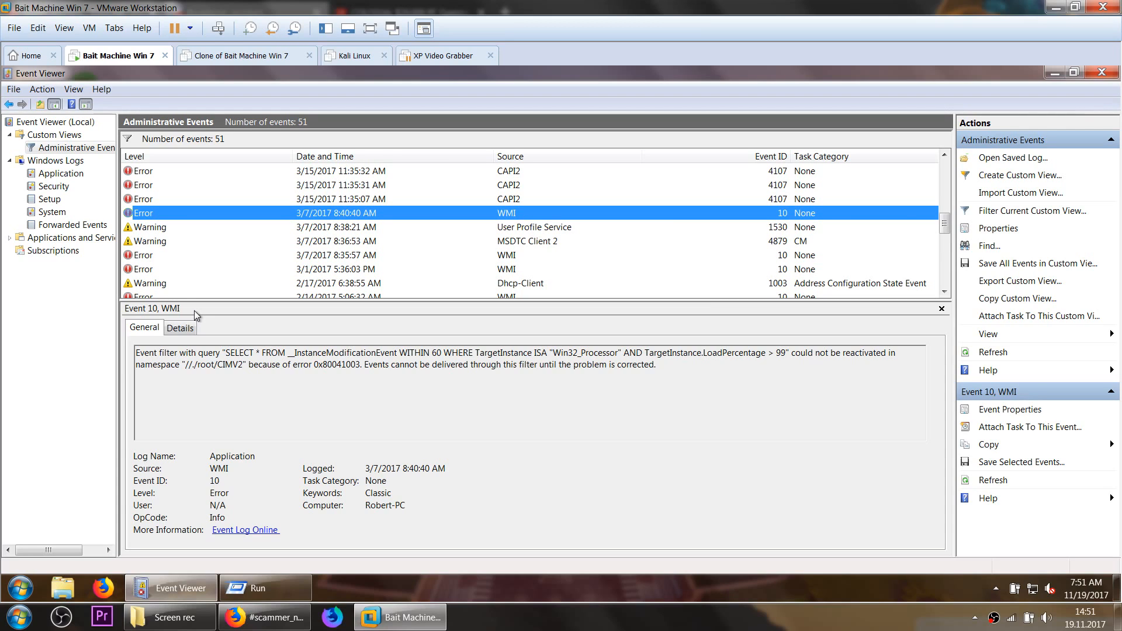
Step: Review the 2/14/2017 WMI errors, then highlight the Critical Kernel-Power event's unclean-reboot sentence
left_click(18, 588)
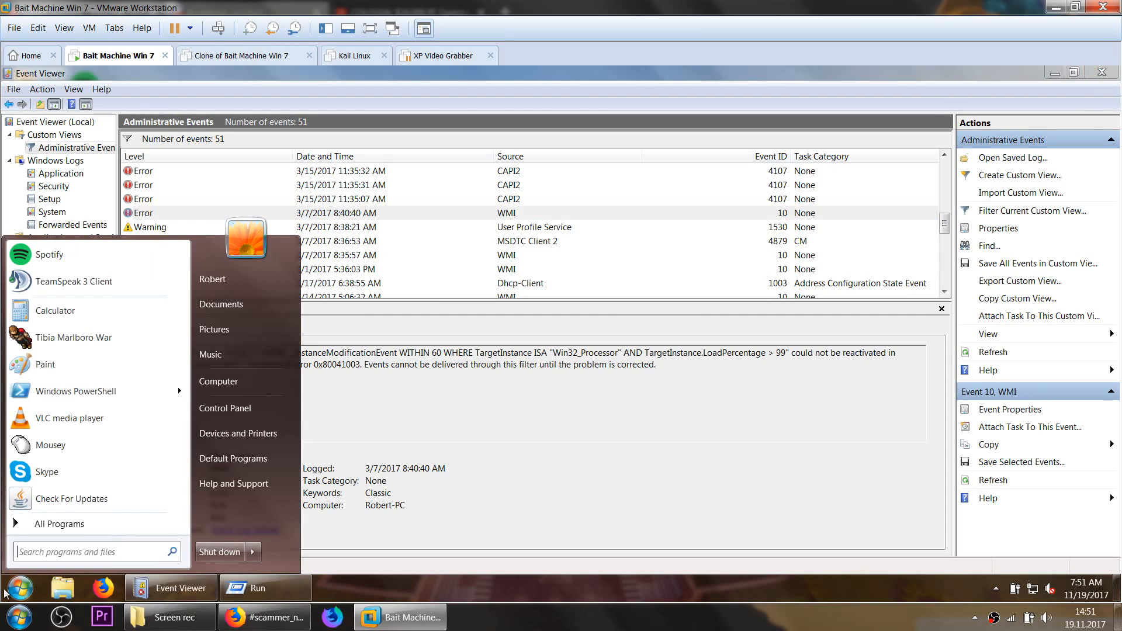
left_click(375, 344)
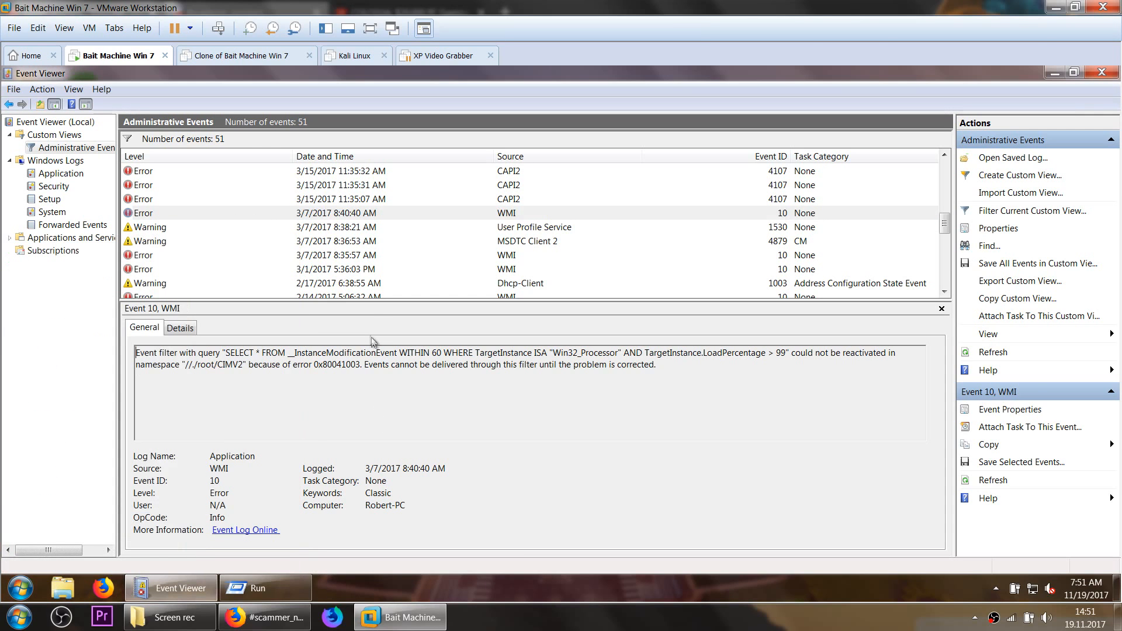
left_click(352, 295)
scroll(298, 273, "down", 1)
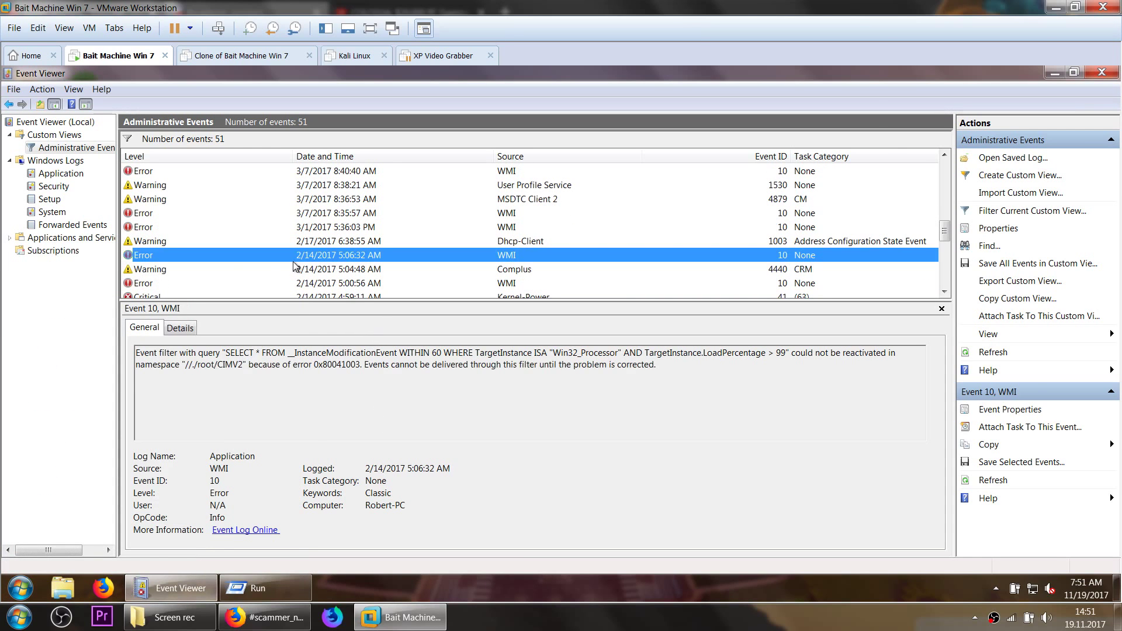
left_click(202, 270)
scroll(191, 292, "down", 1)
left_click(179, 269)
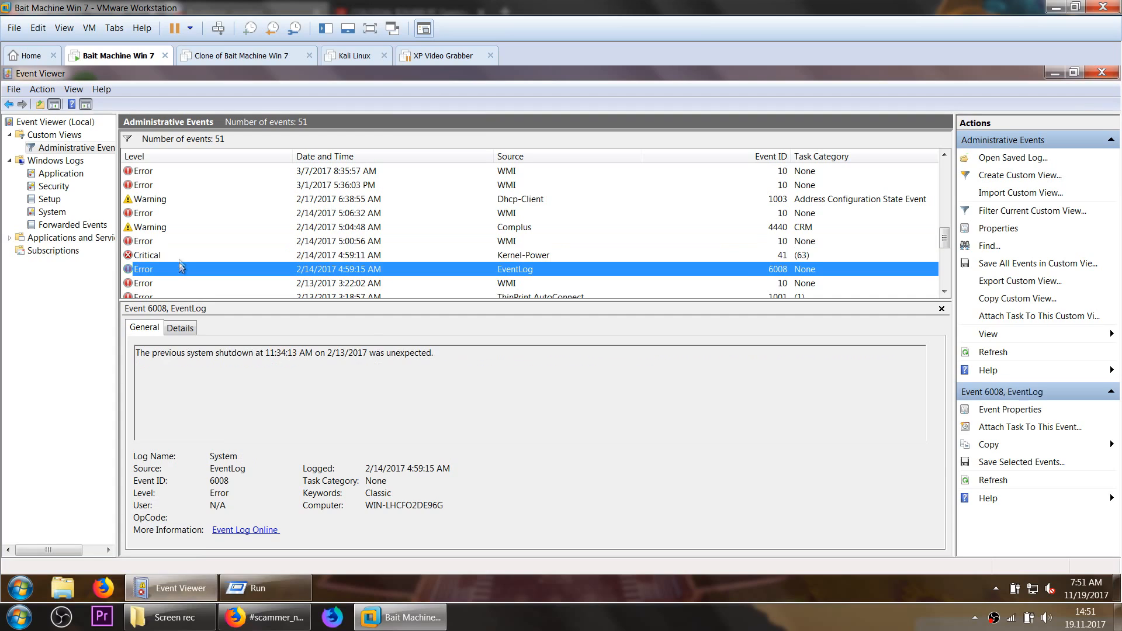
left_click_drag(137, 354, 371, 365)
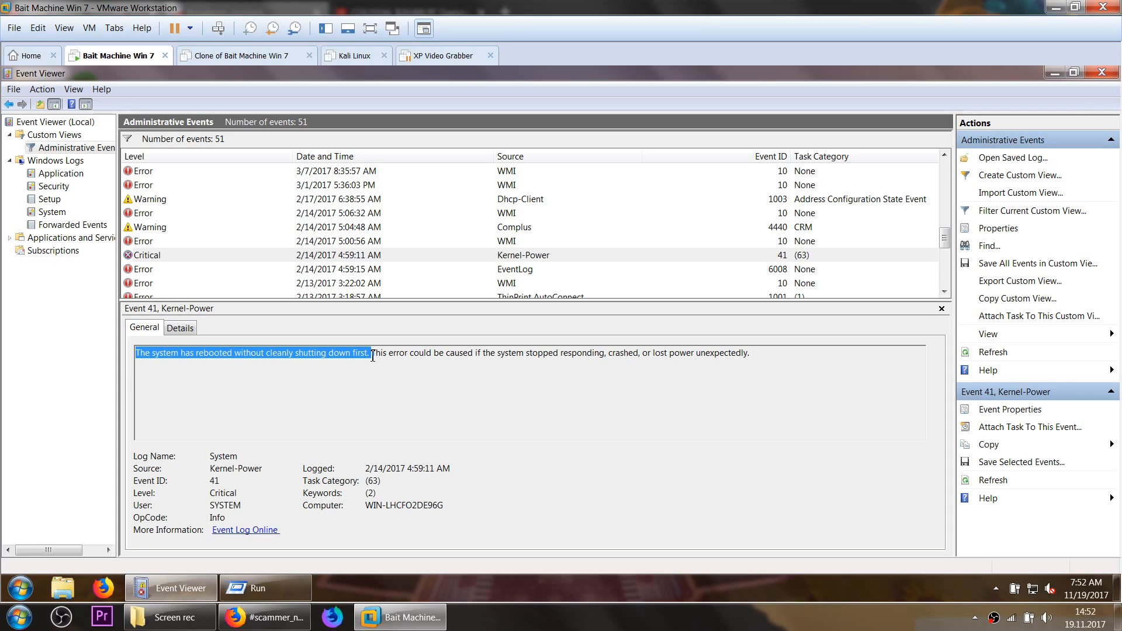
Step: Step through WMI, RPC, ThinPrint, Time-Service and bowser events and highlight time.windows.com in the DNS 1014 message
left_click(422, 214)
scroll(353, 253, "up", 5)
scroll(354, 253, "up", 3)
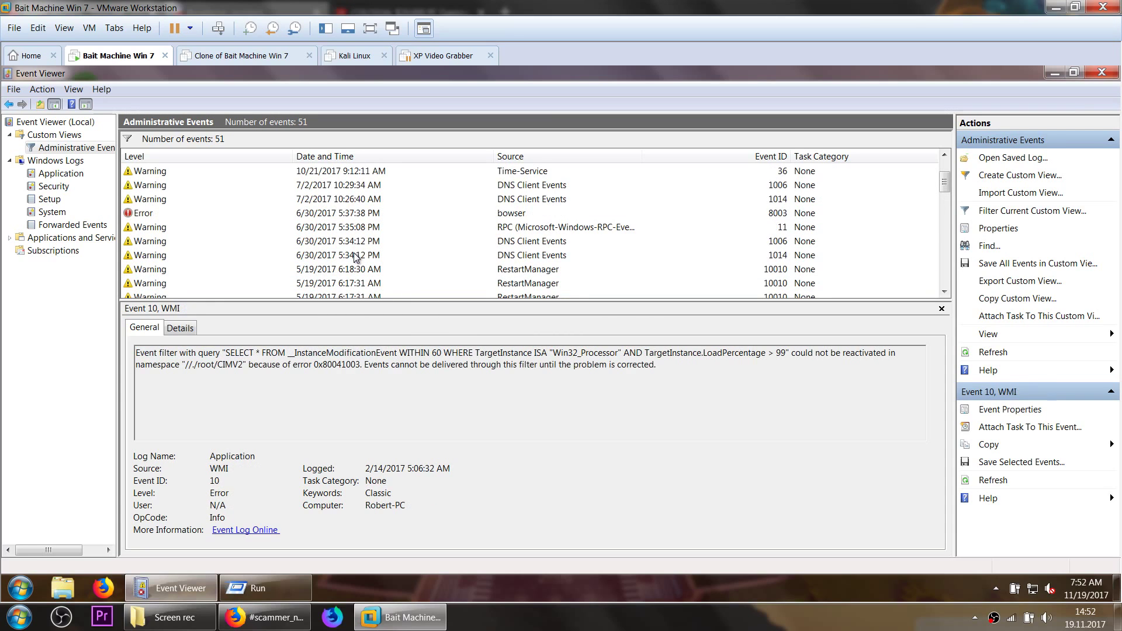
left_click(328, 228)
left_click(331, 200)
scroll(333, 219, "up", 2)
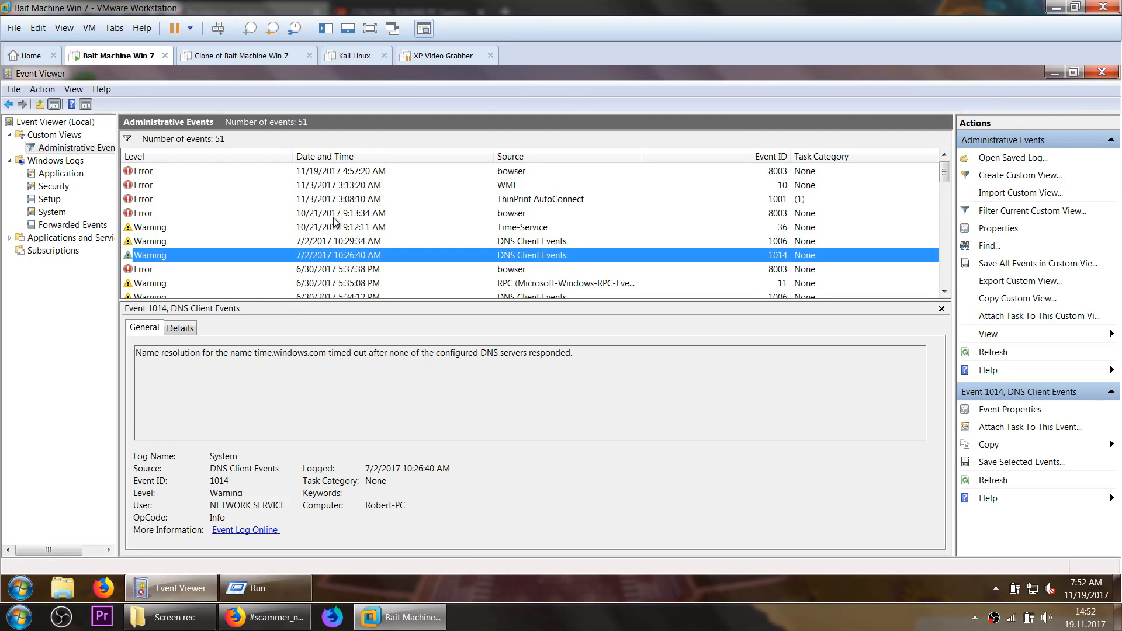
left_click(324, 199)
left_click(271, 228)
left_click(264, 269)
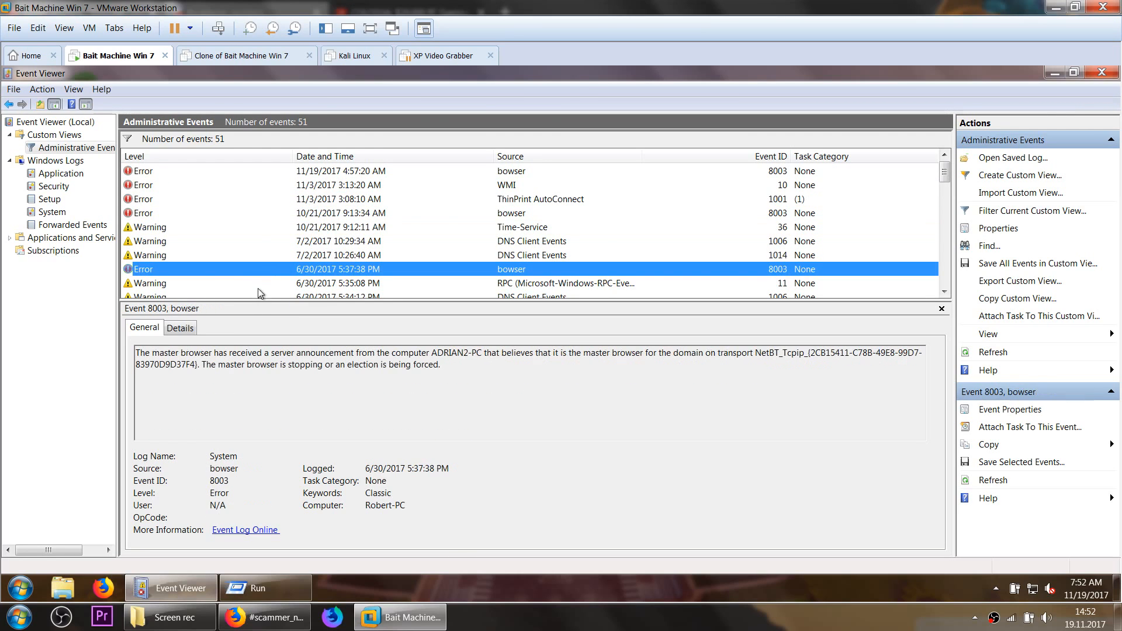
left_click(217, 254)
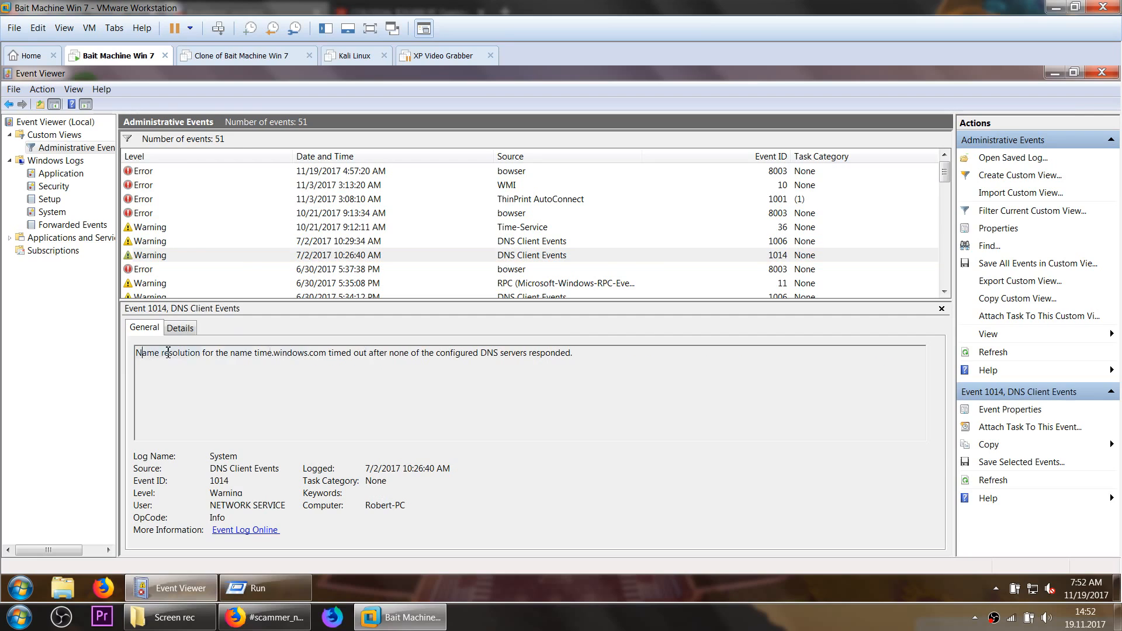
left_click_drag(137, 352, 389, 353)
left_click(320, 357)
mouse_move(328, 357)
left_mouse_down()
mouse_move(249, 358)
mouse_move(261, 359)
left_mouse_up()
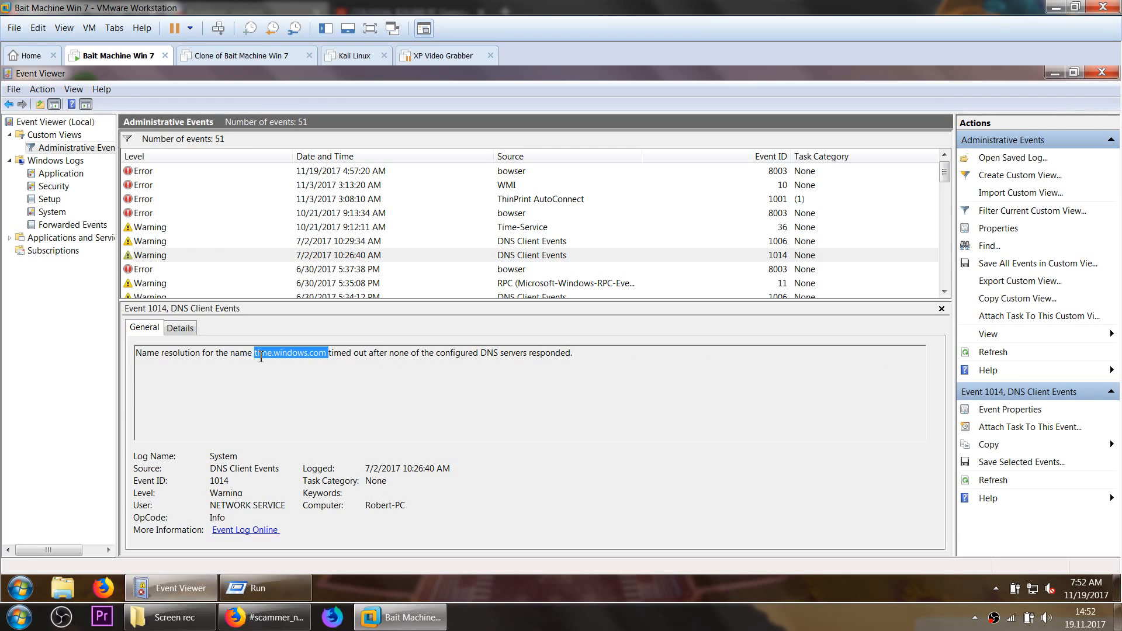
Step: Check the system calendar, select the full event message, then view the DNS 1014, DNS 1006 and 11/3/2017 WMI events
left_click(1087, 588)
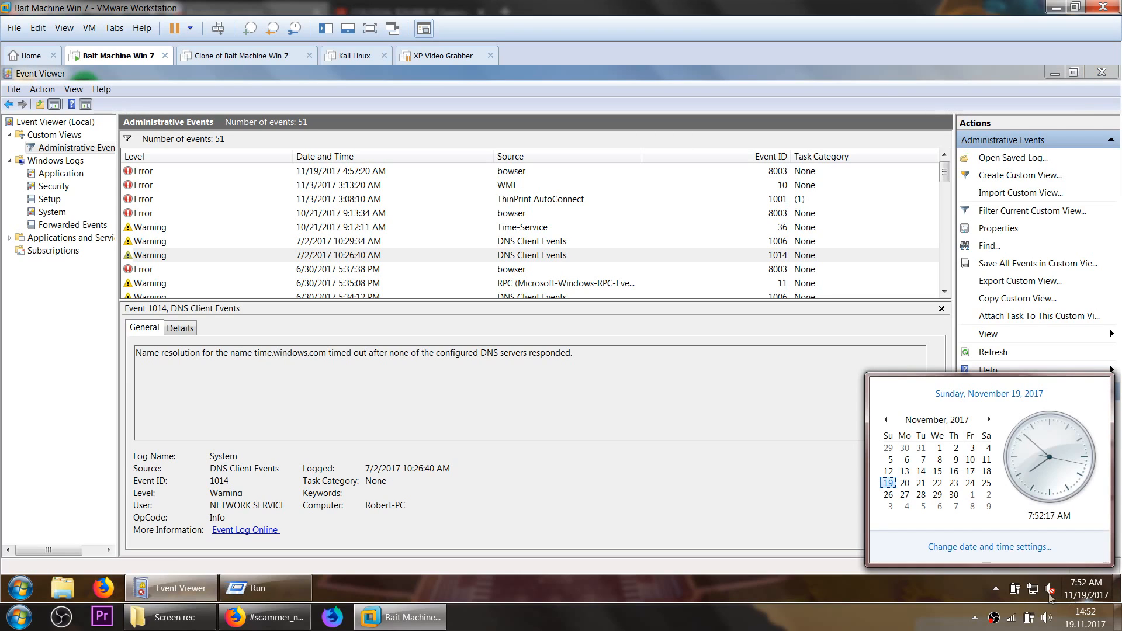
left_click(634, 436)
left_click_drag(589, 359, 128, 385)
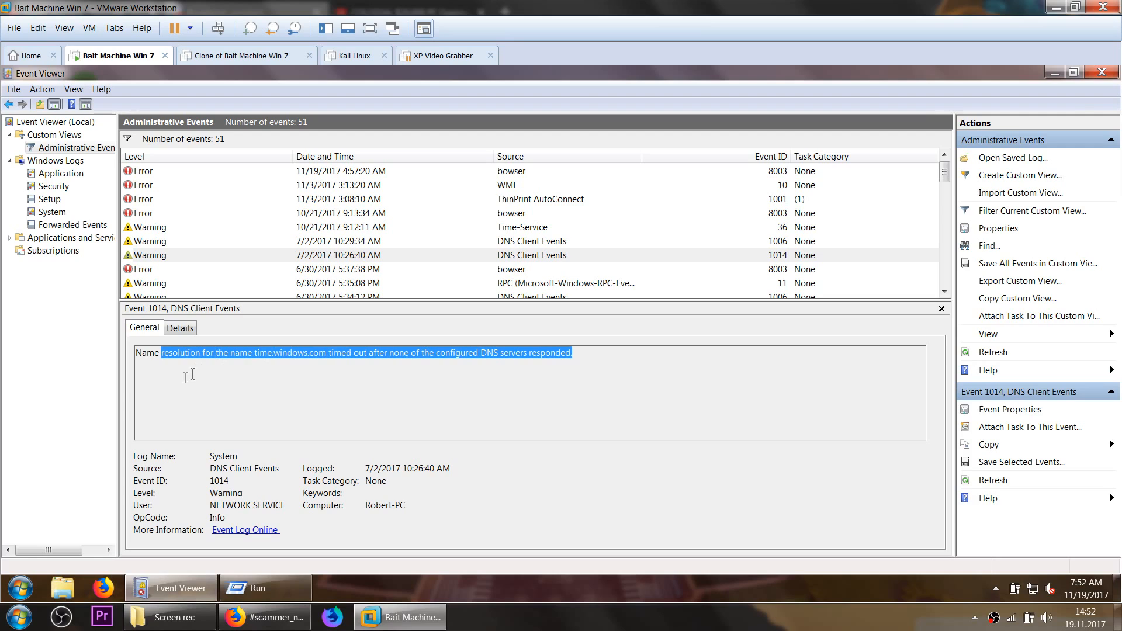
left_click(180, 327)
left_click(144, 327)
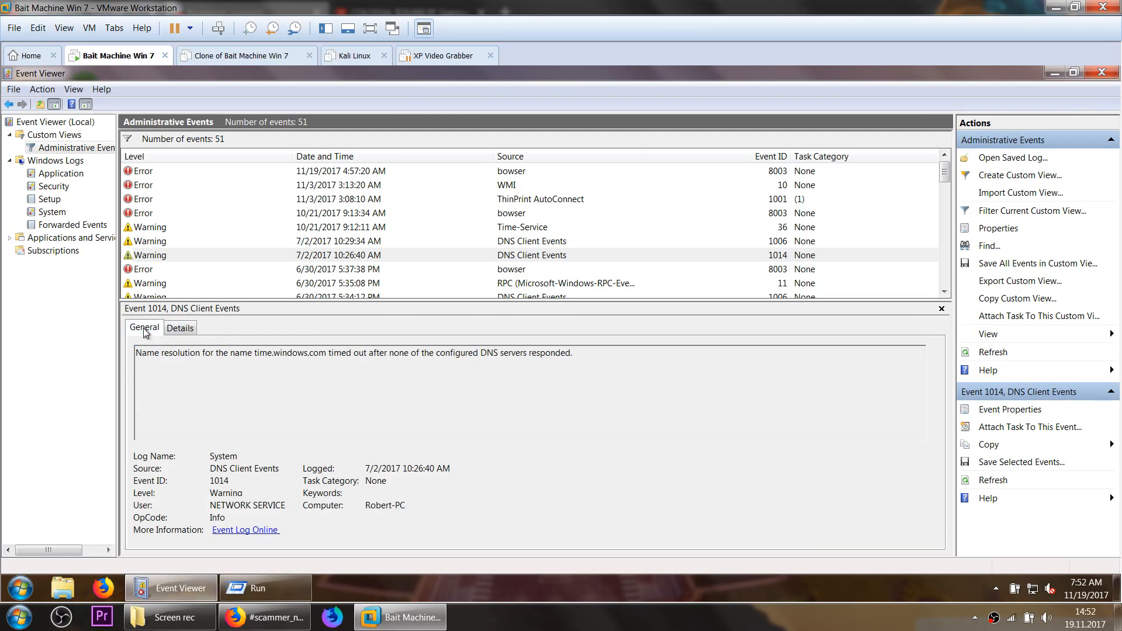
left_click(280, 255)
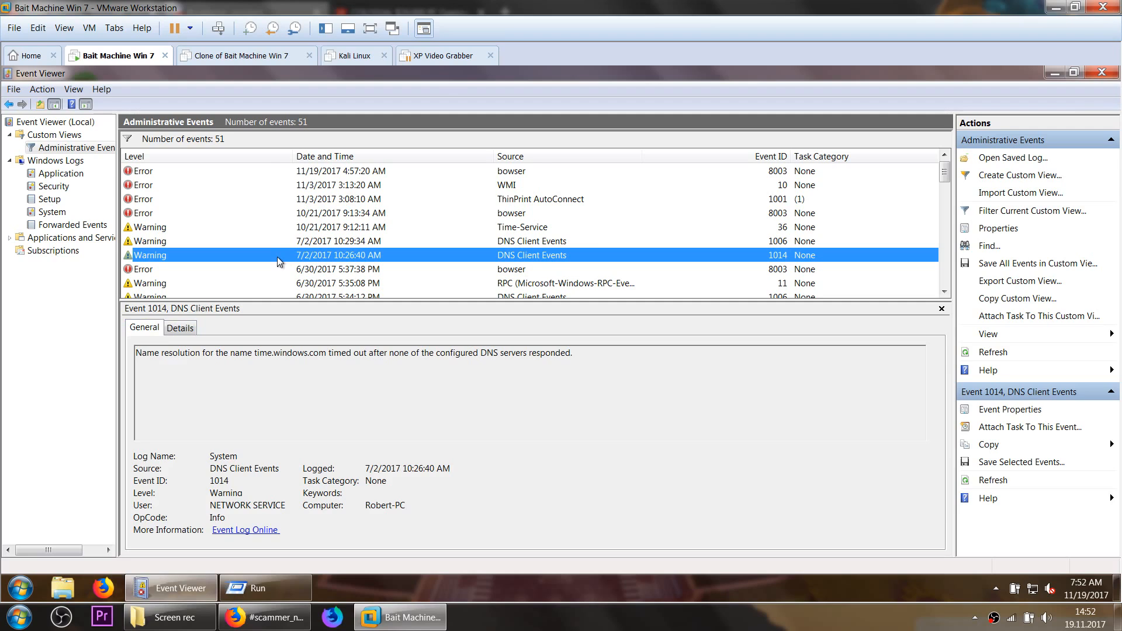
left_click(305, 241)
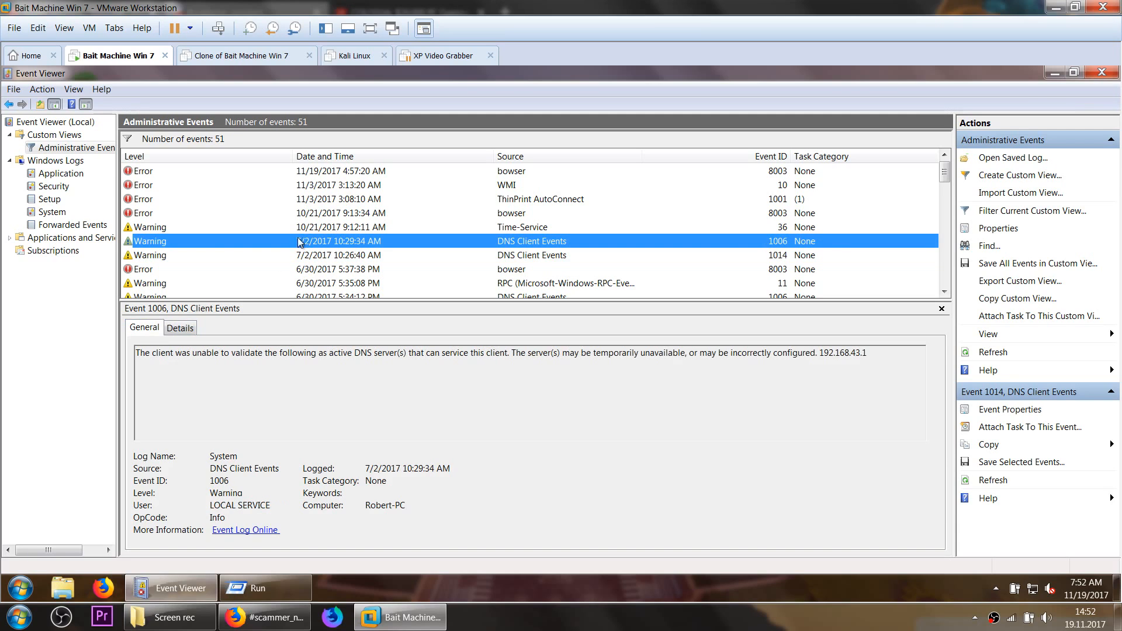
left_click(183, 186)
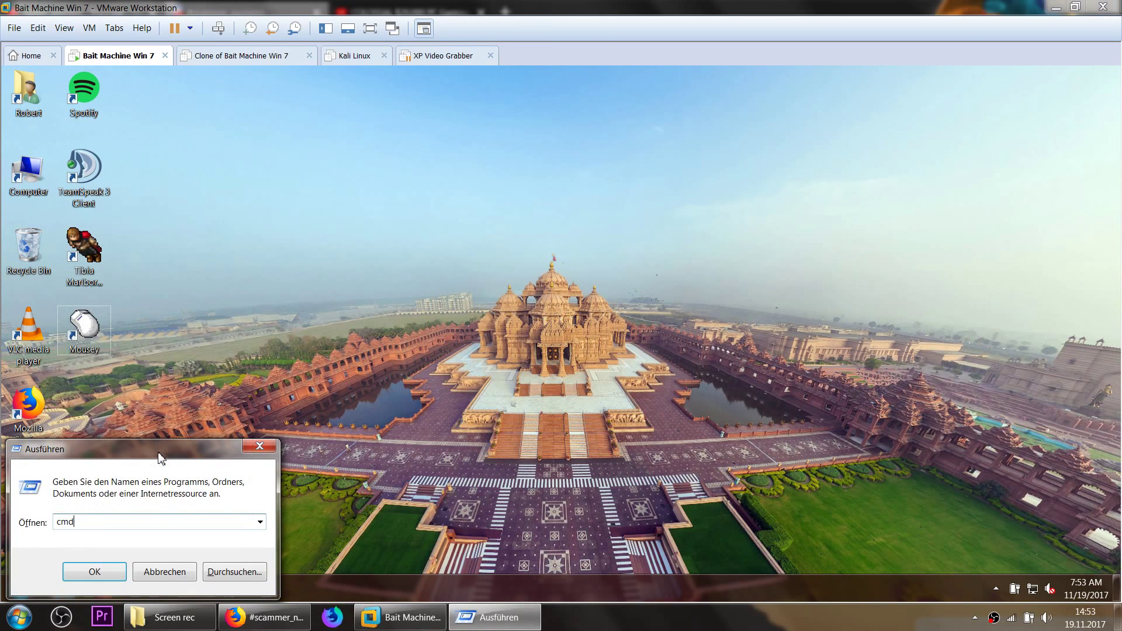
Step: Launch cmd from the Run dialog, hide it with Win+D and restore it from the taskbar
key("Return")
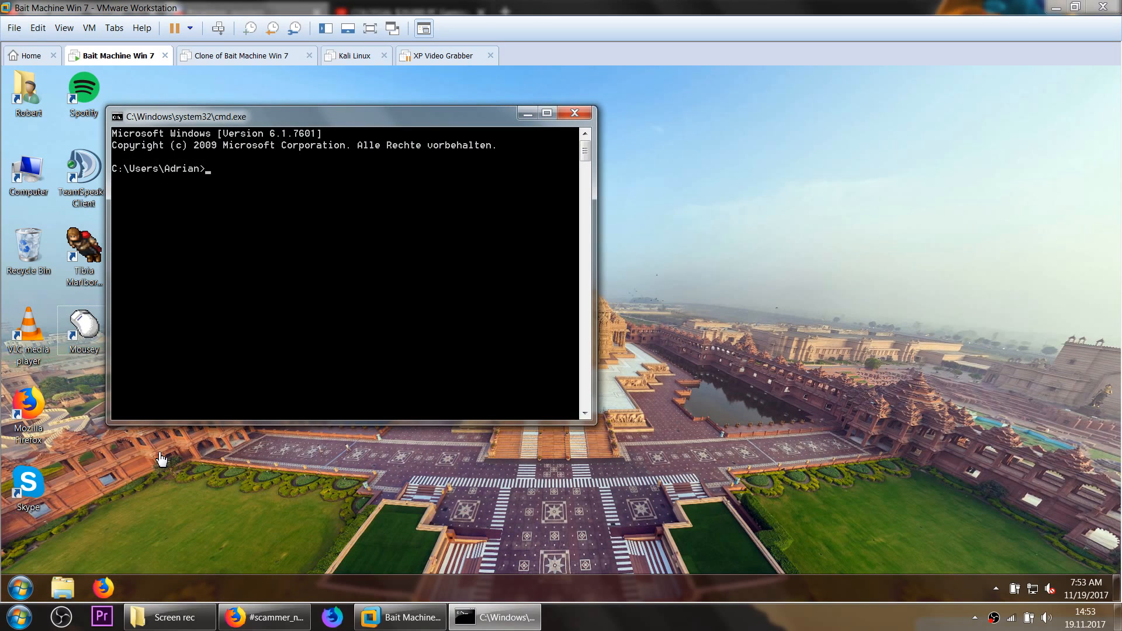
right_click(225, 173)
left_click(185, 173)
key("super+d")
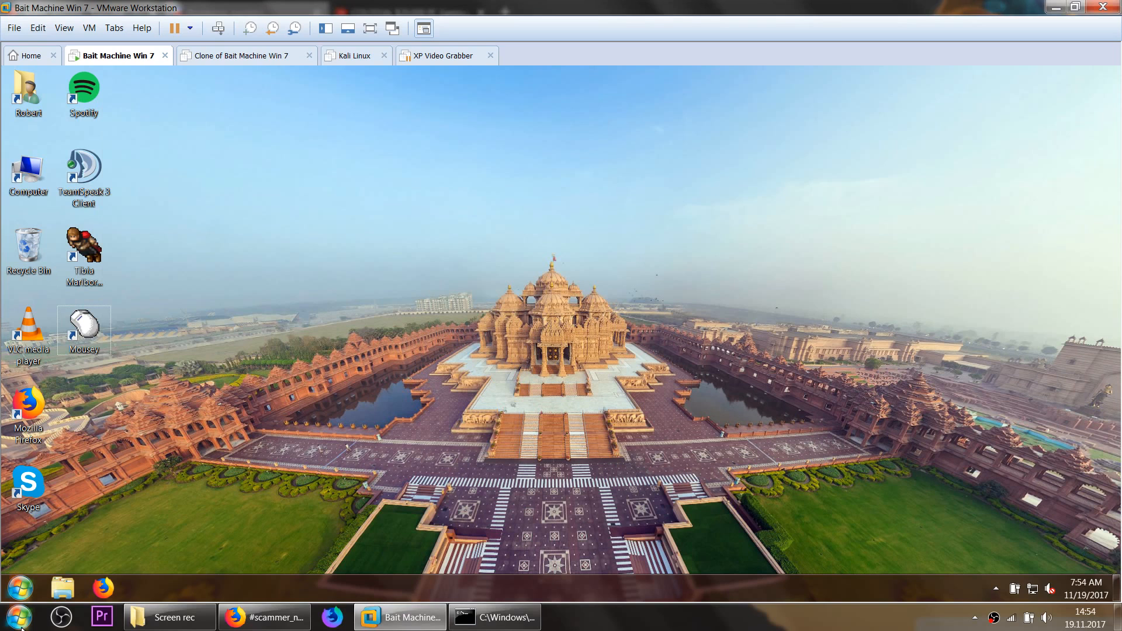
left_click(495, 617)
type("cd..")
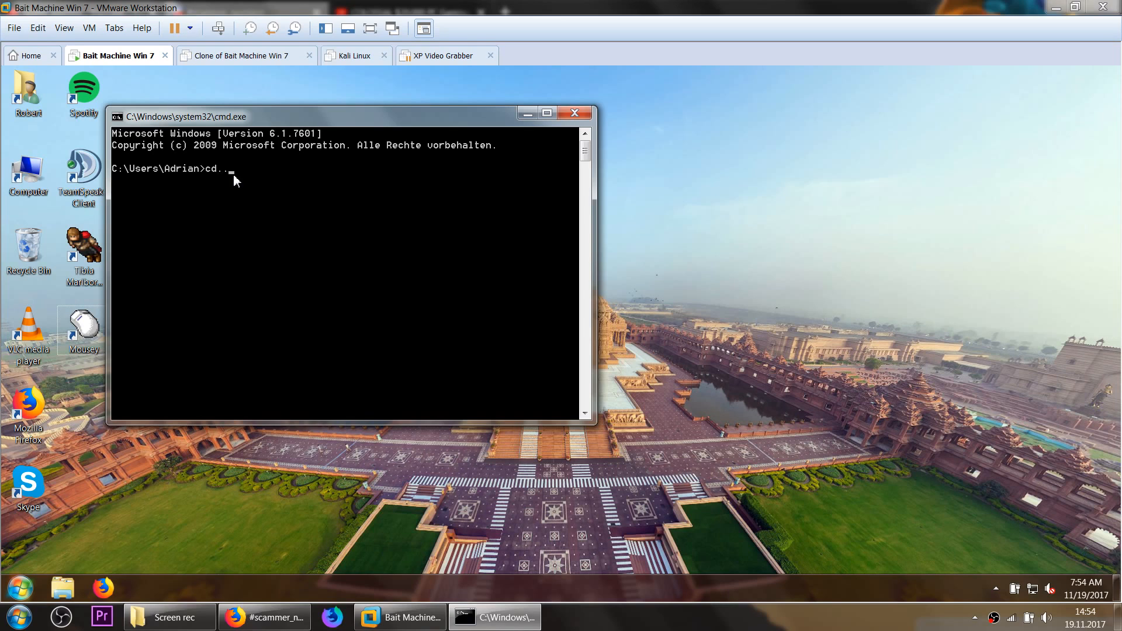
Step: Go up to the root C:\ with cd.. twice and run tree to list the whole drive's folders
key("Return")
type("cd..")
key("Return")
type("tree")
key("Return")
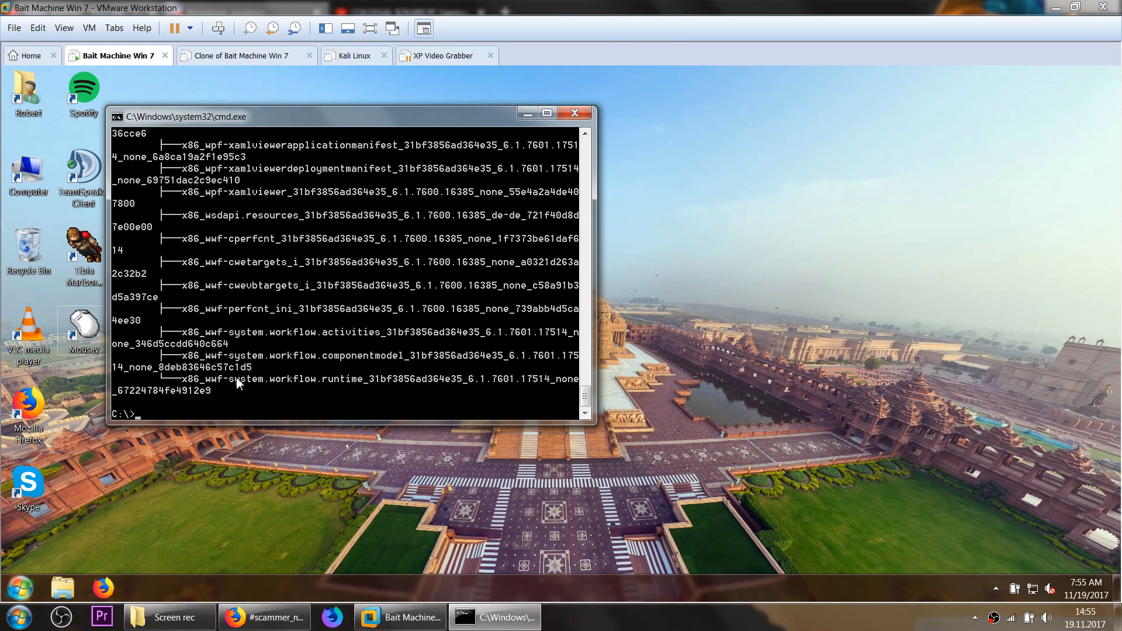
Step: Paste then erase the copied URL and leave 'zeus virus found. Infections need to be cleaned.' at the prompt
right_click(174, 414)
left_click(203, 453)
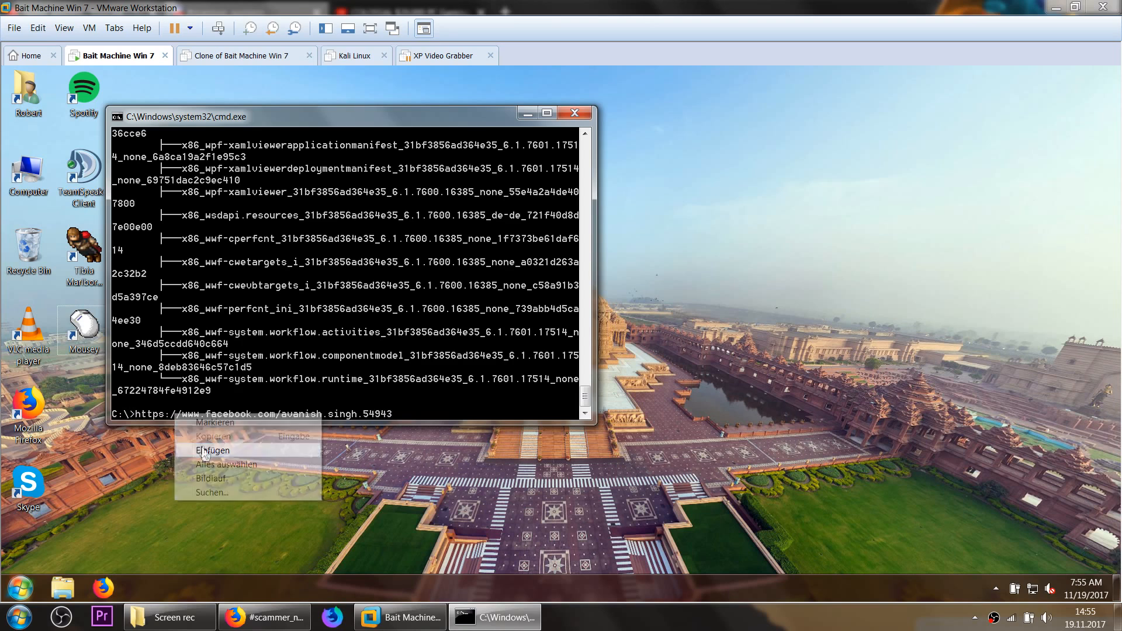
key("BackSpace")
key("BackSpace")
key("BackSpace")
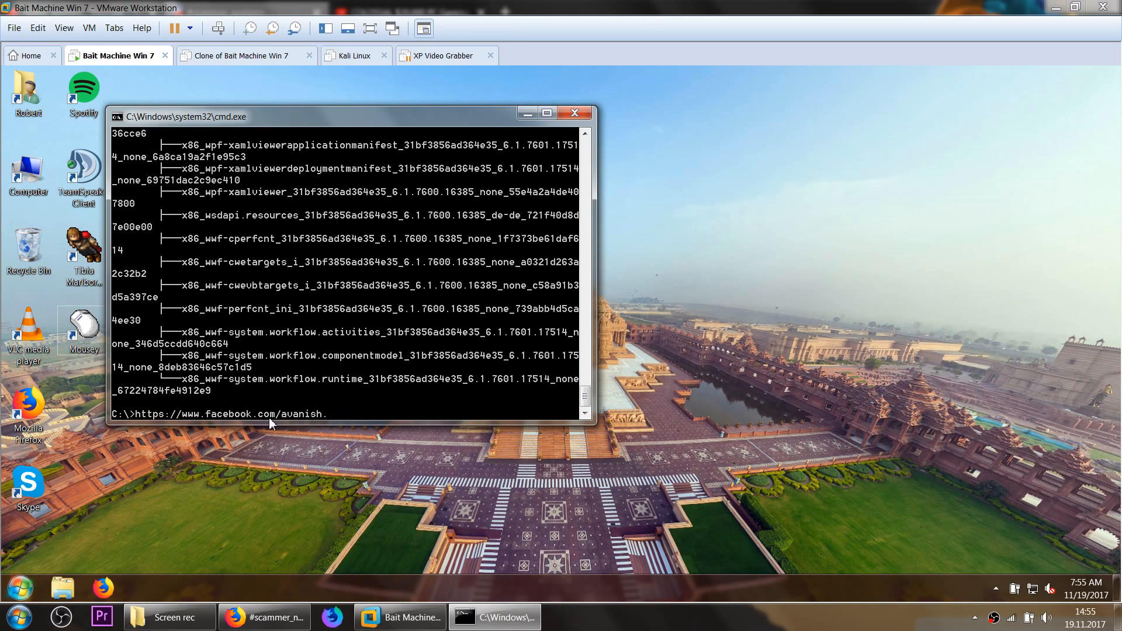
key("BackSpace")
key("BackSpace")
key("BackSpace")
key("BackSpace")
key("BackSpace")
key("BackSpace")
type("zeus virus found")
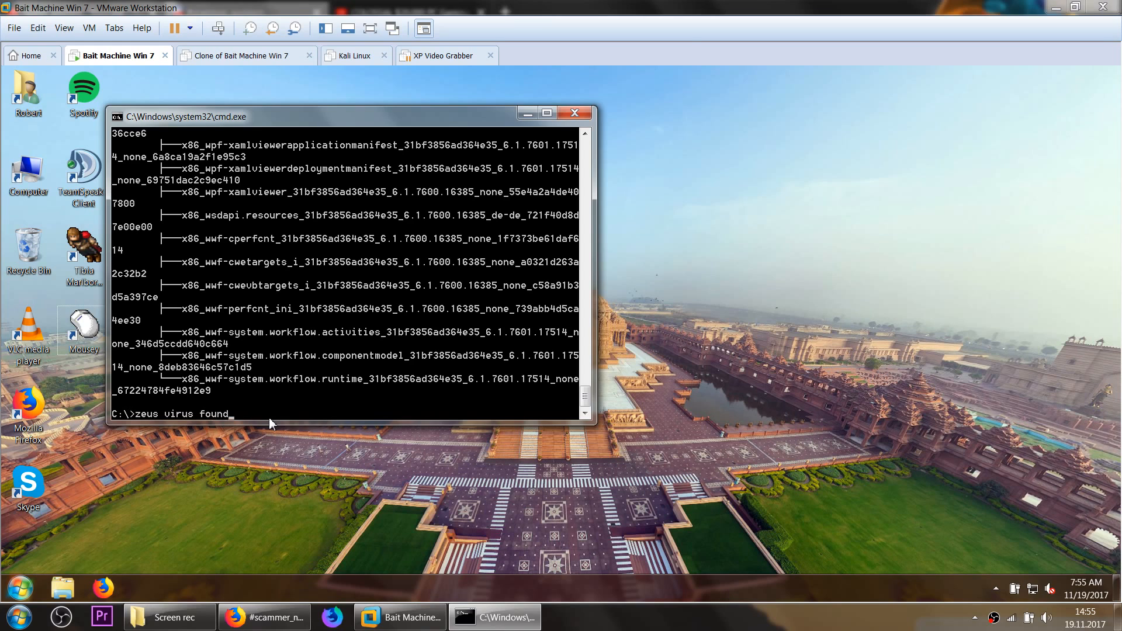
type(". Infectio")
type("ns ")
type("need ")
type("to be cleane")
type("d.")
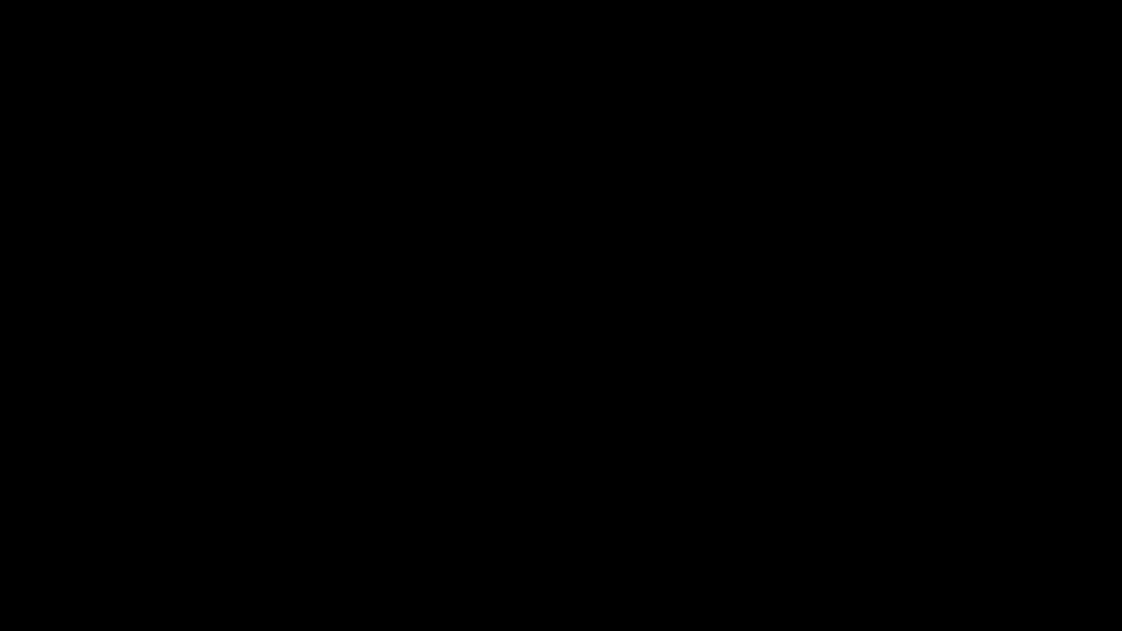
right_click(333, 181)
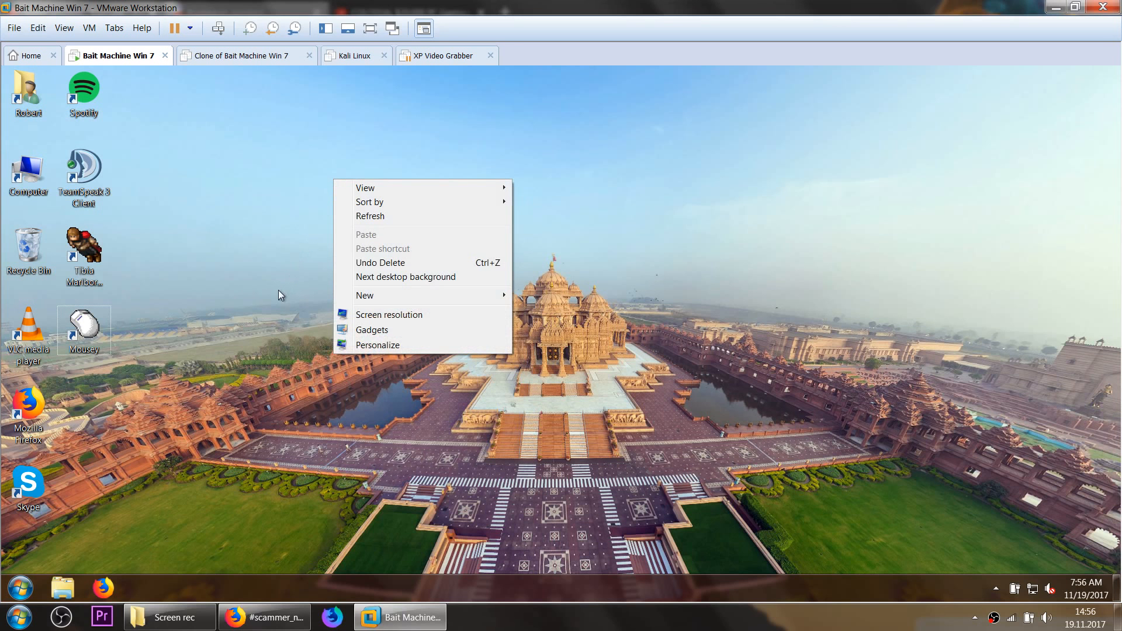
Step: Start Task Manager from the taskbar menu, then launch msconfig from the Run box
right_click(425, 584)
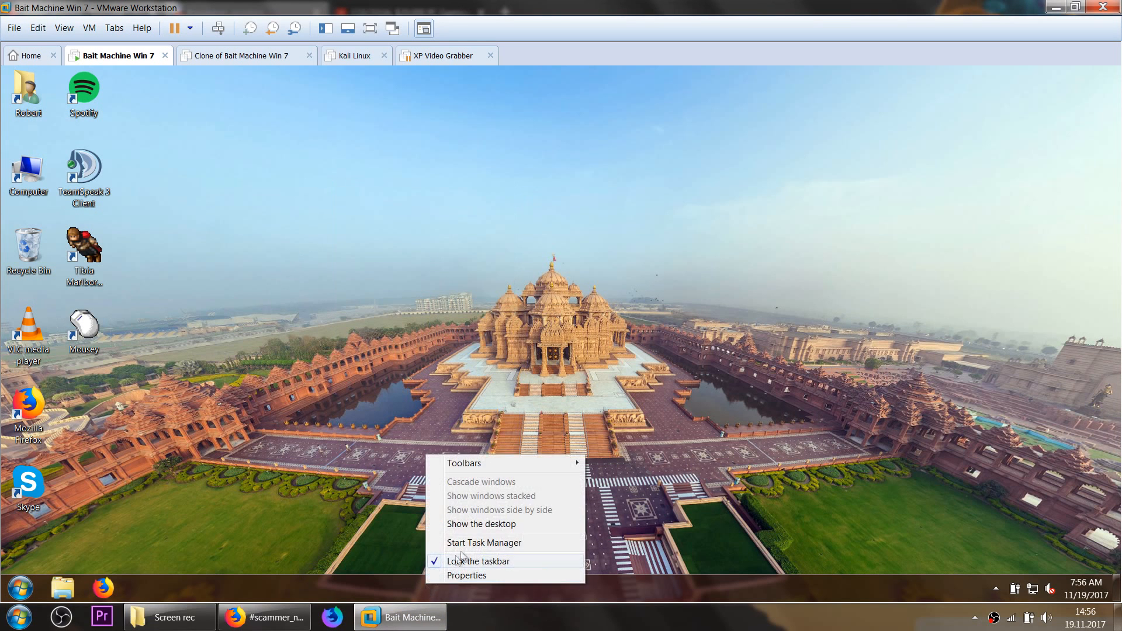
left_click(484, 543)
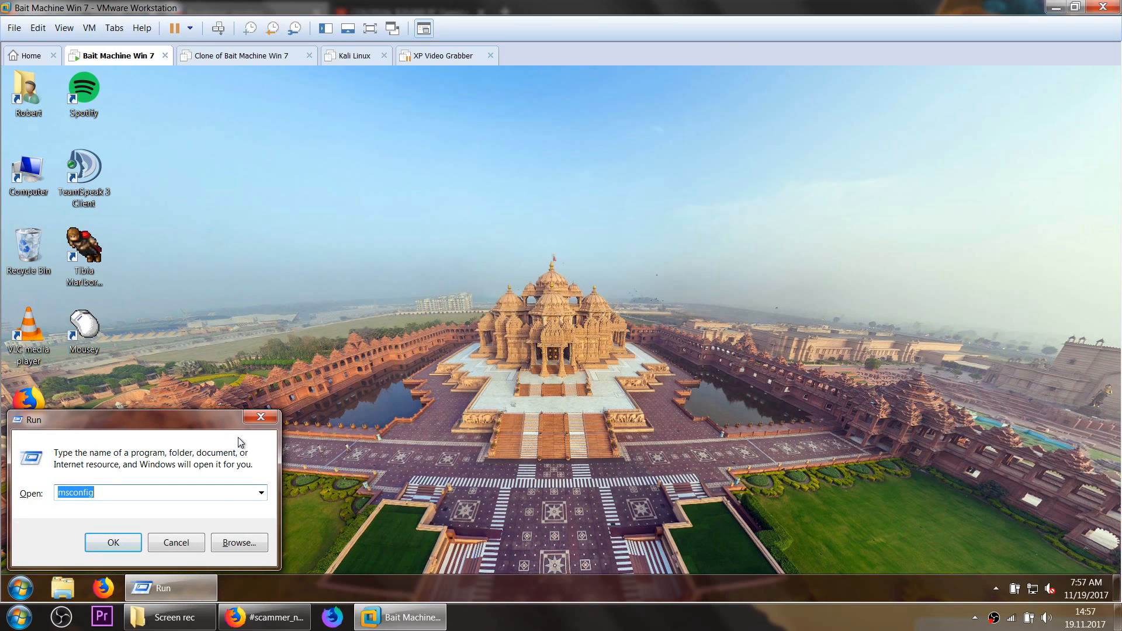
key("Return")
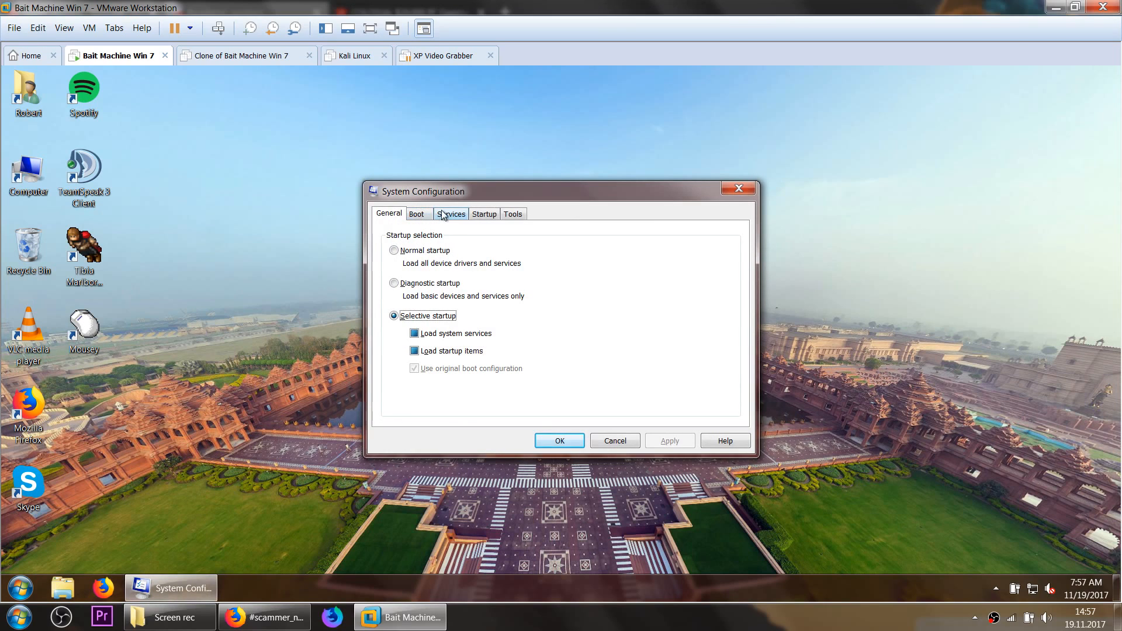
Step: Show the Services list and sort it by Status so running and stopped services group together
left_click(428, 214)
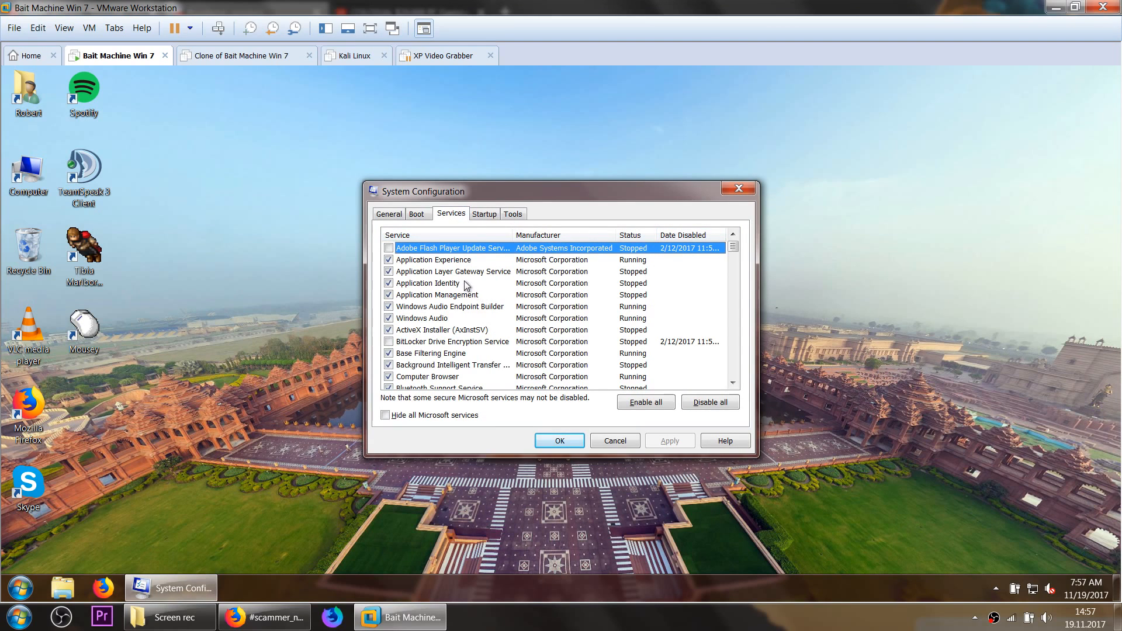
scroll(492, 321, "down", 2)
scroll(492, 321, "up", 2)
left_click(630, 288)
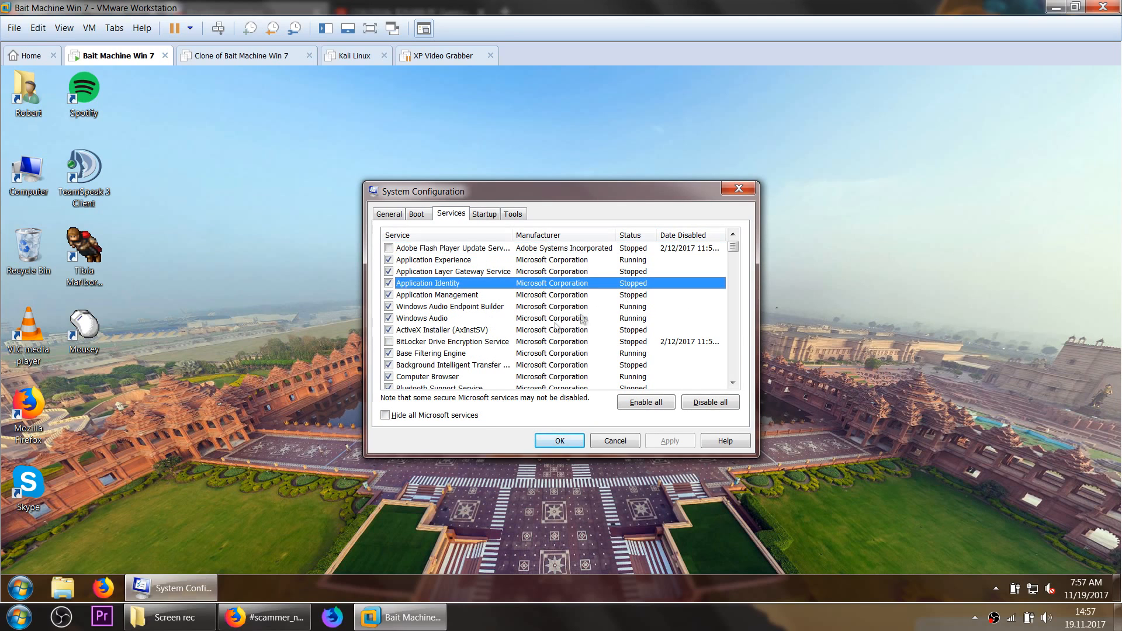
left_click(481, 329)
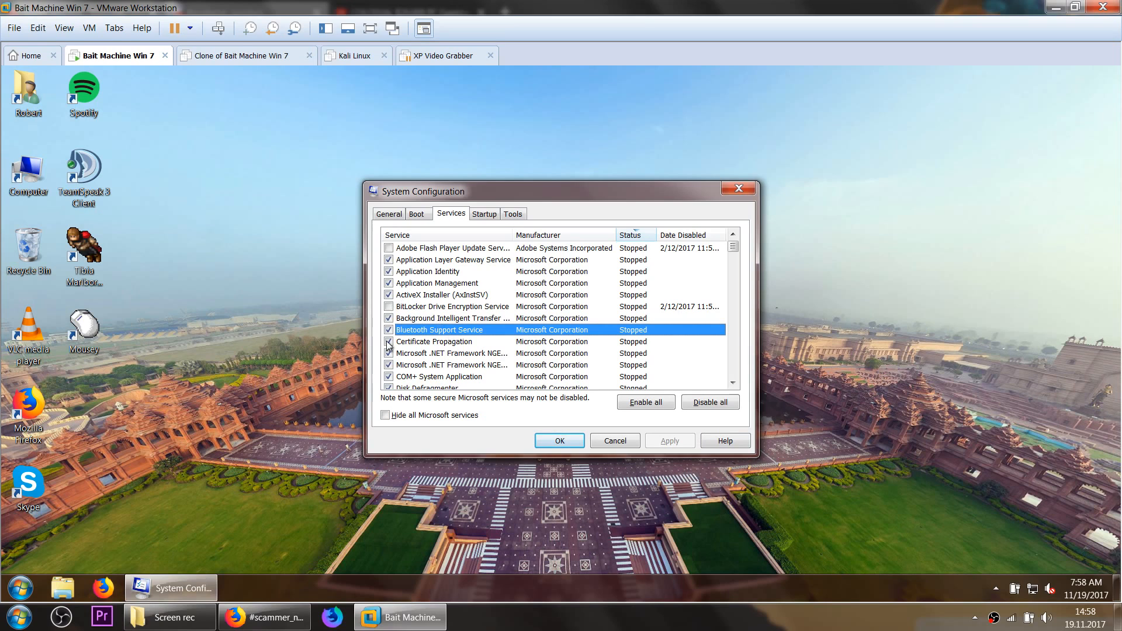
Step: Select services in turn: AxInstSV, Application Identity, .NET Framework, BITS, Adobe Flash Player Update
left_click(429, 294)
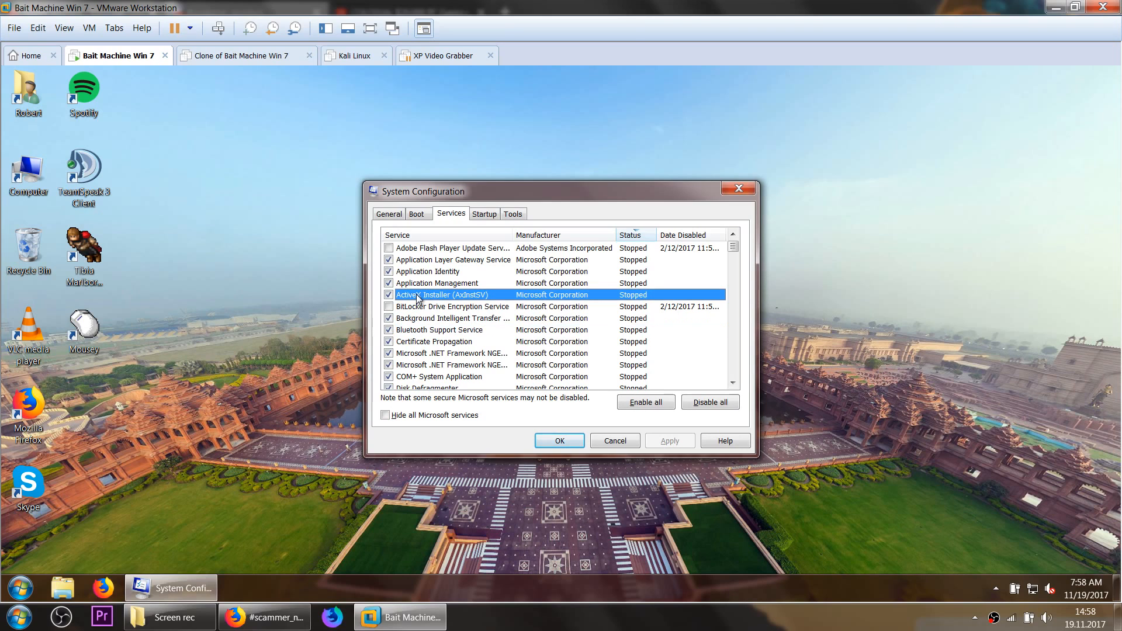
left_click(426, 273)
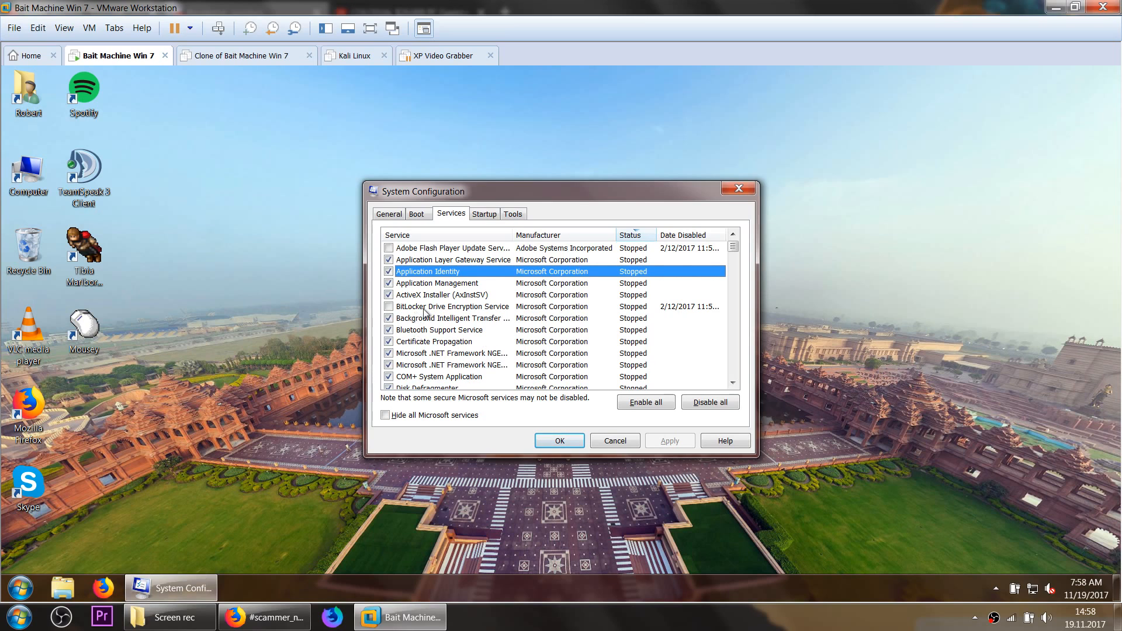
left_click(445, 365)
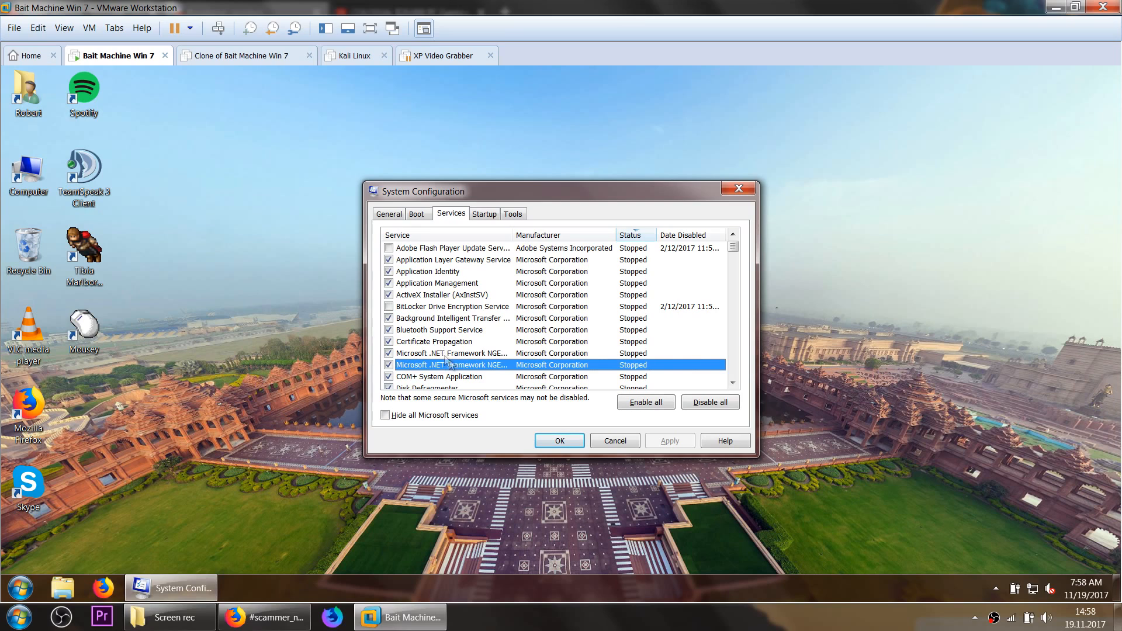
left_click(445, 355)
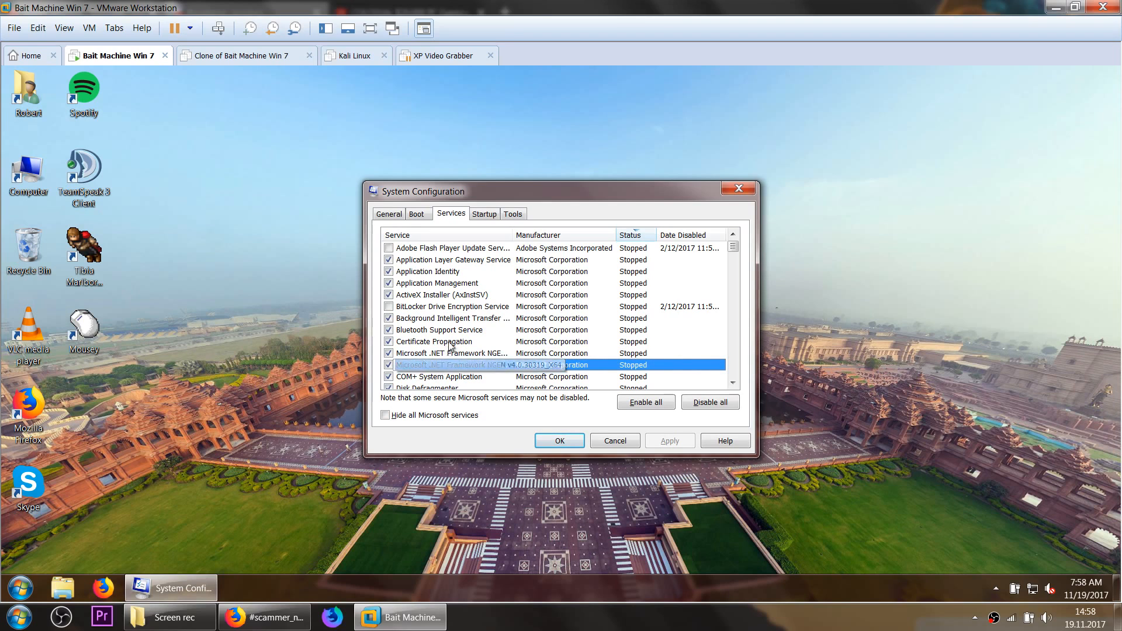
left_click(412, 313)
left_click(430, 272)
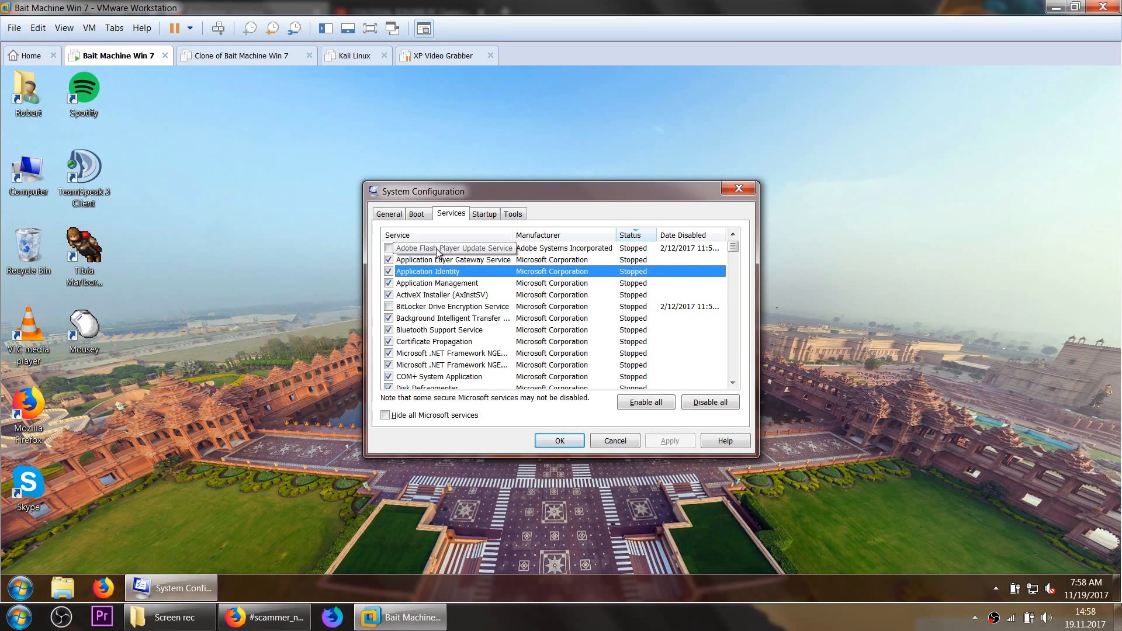
left_click(438, 252)
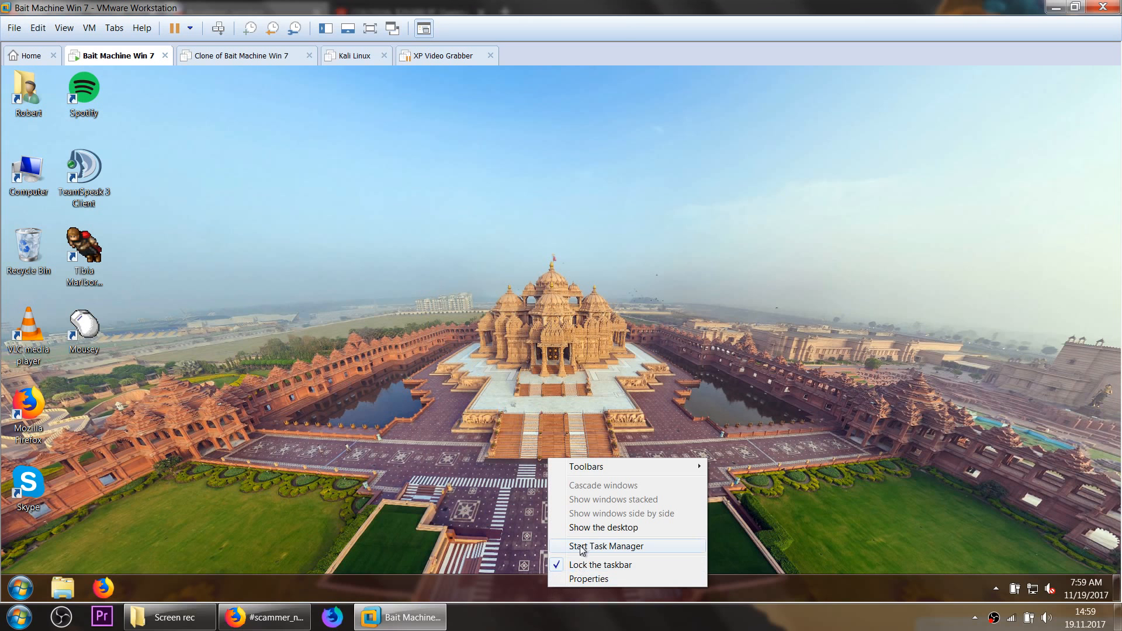
Step: Start Task Manager from the taskbar and show its Performance CPU and memory graphs
left_click(586, 550)
right_click(200, 584)
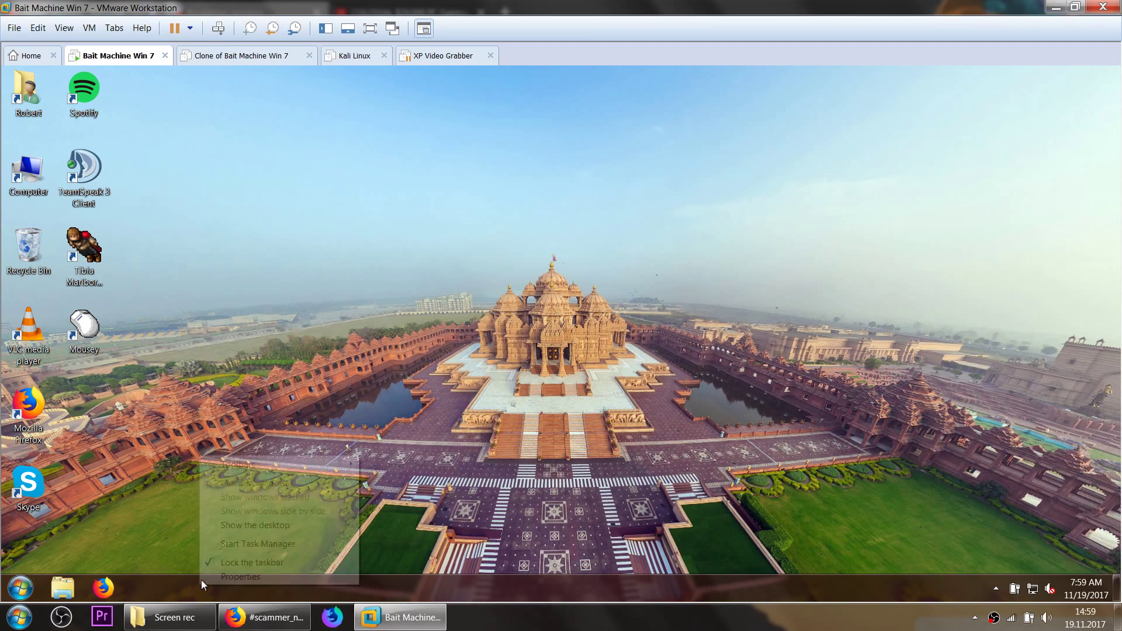
left_click(254, 543)
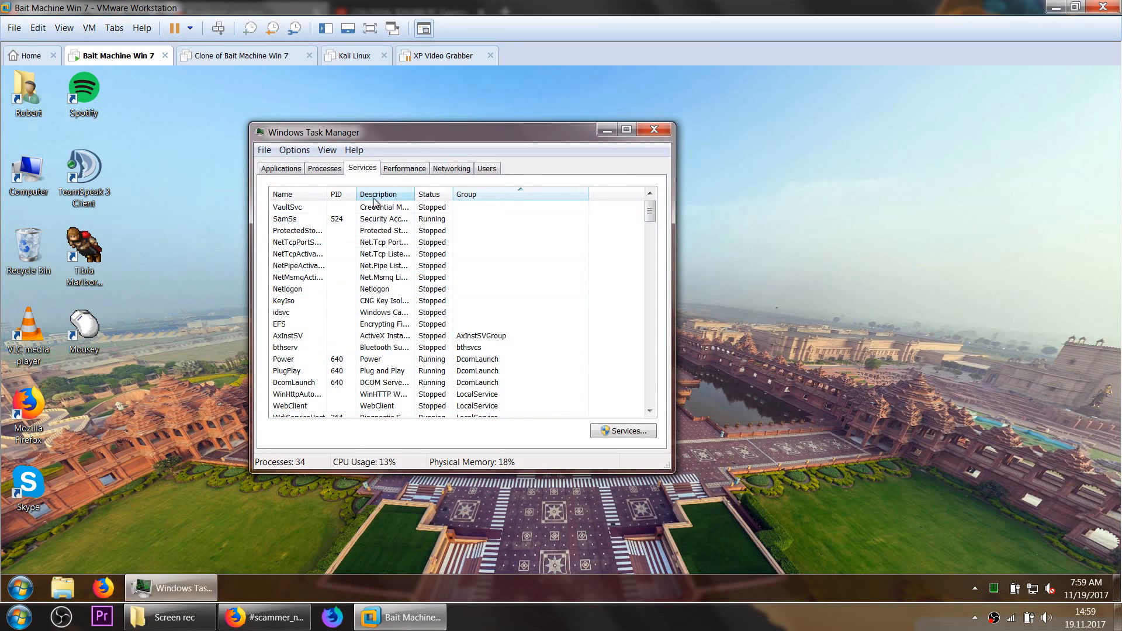
left_click(325, 168)
left_click(404, 169)
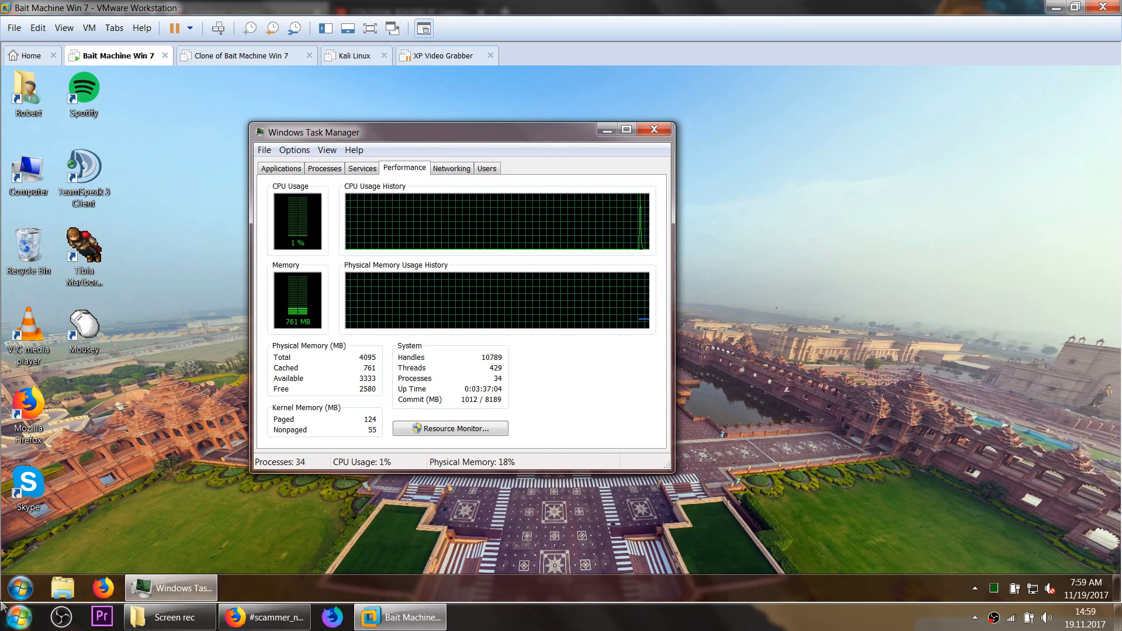
left_click(21, 589)
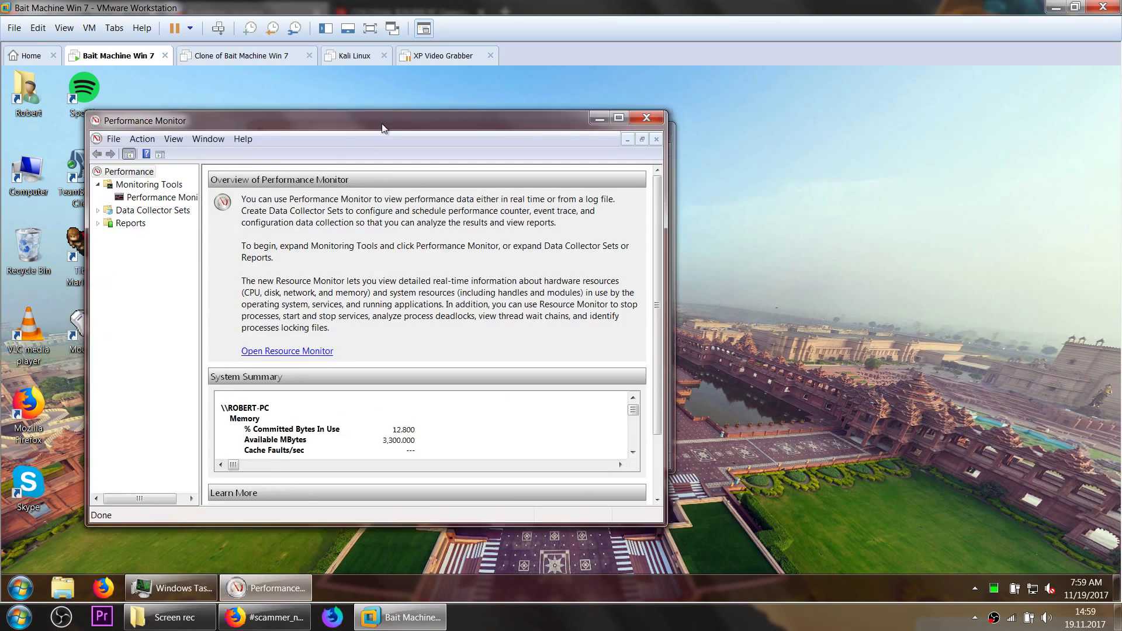
Step: Expand Monitoring Tools > Performance Monitor to show the live processor-time graph
left_click_drag(382, 128, 419, 137)
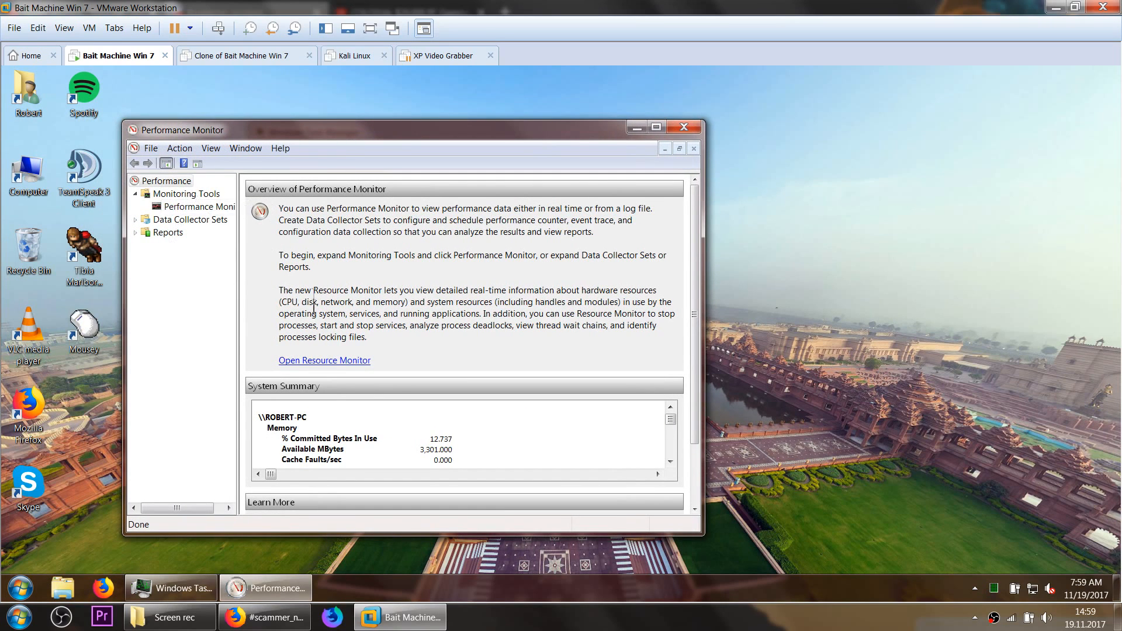
scroll(352, 407, "down", 3)
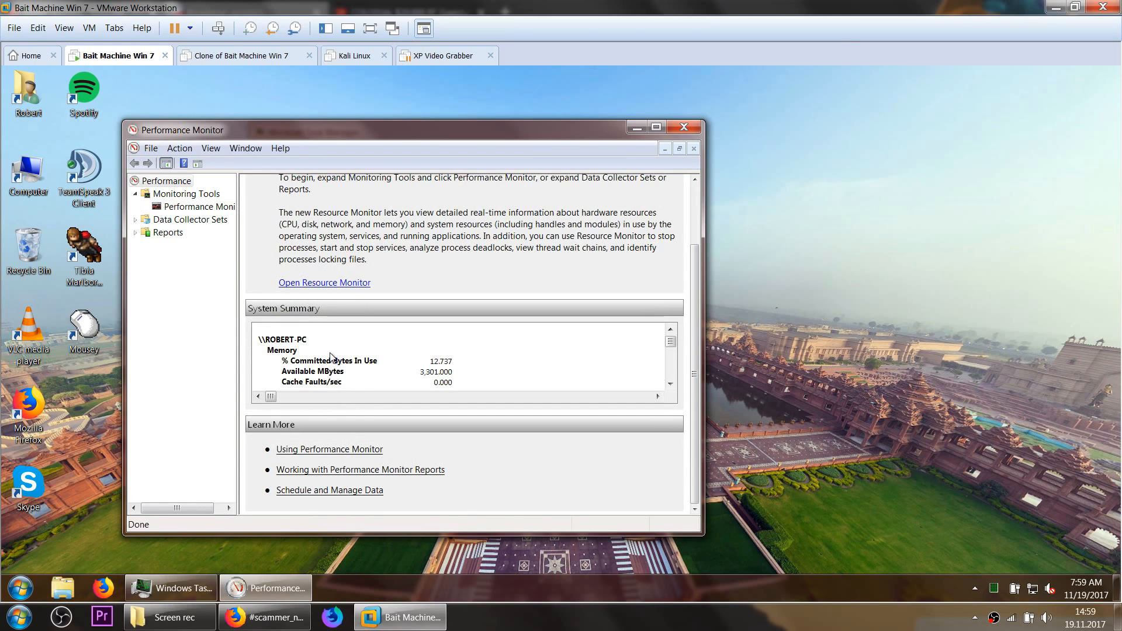
left_click(186, 194)
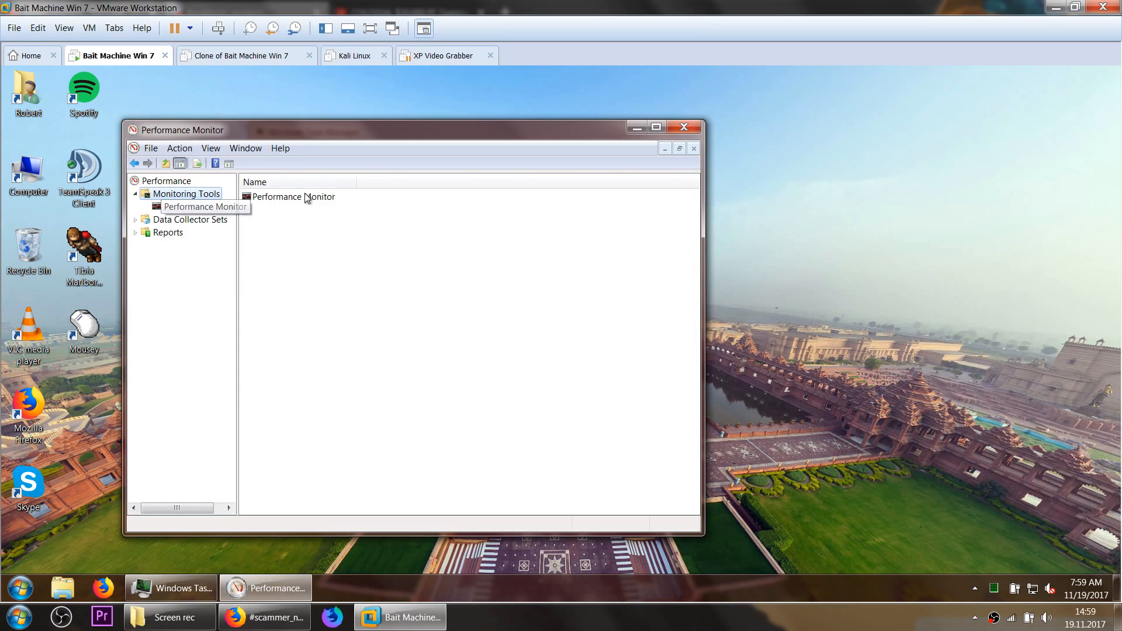
left_click(201, 207)
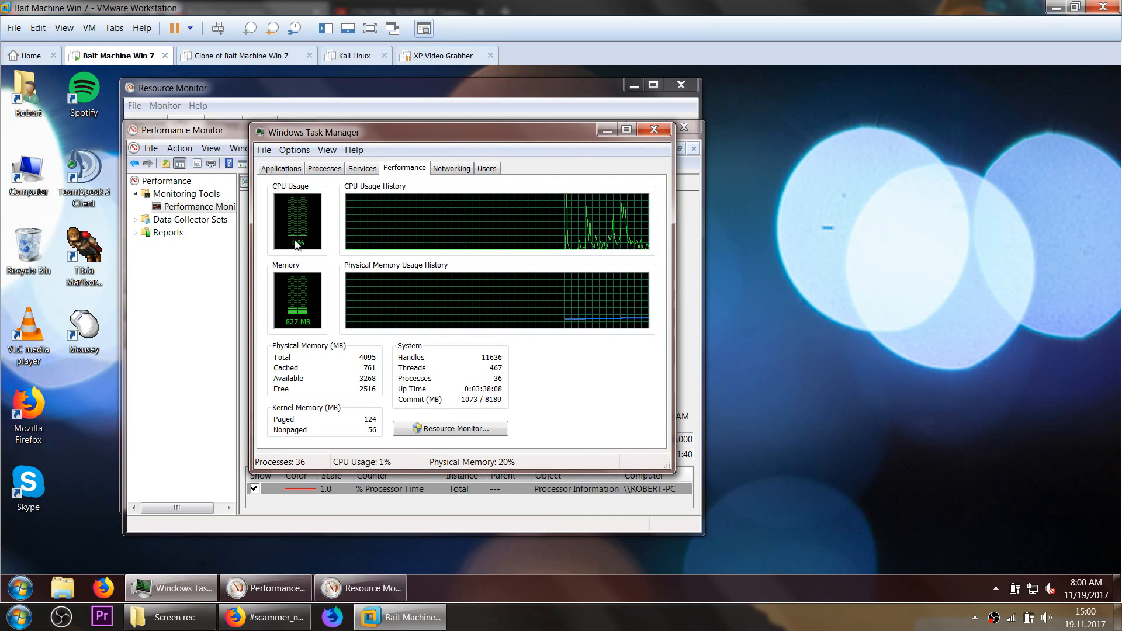
left_click(204, 411)
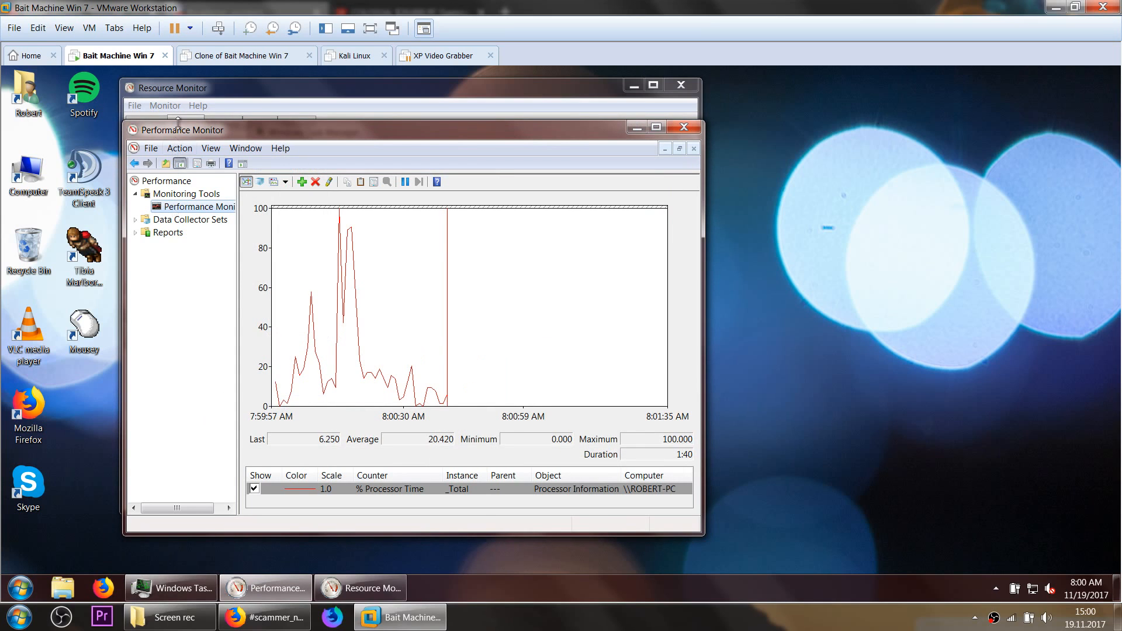
left_click_drag(178, 131, 193, 133)
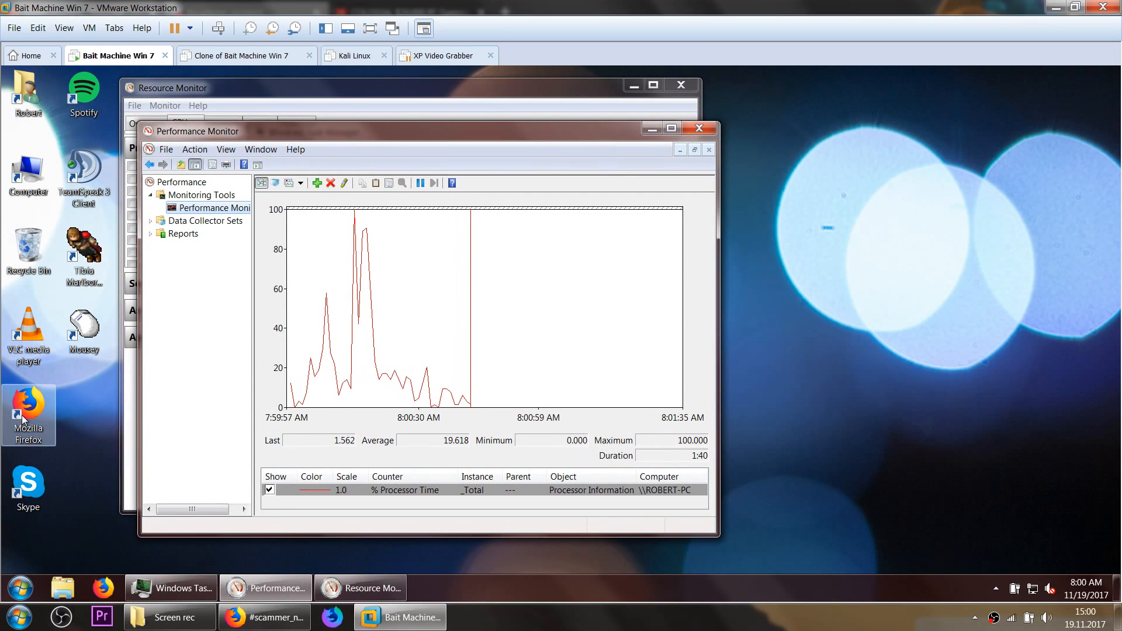
Step: Open and cancel the Run box, then bring Resource Monitor's CPU view to the front
key("super+r")
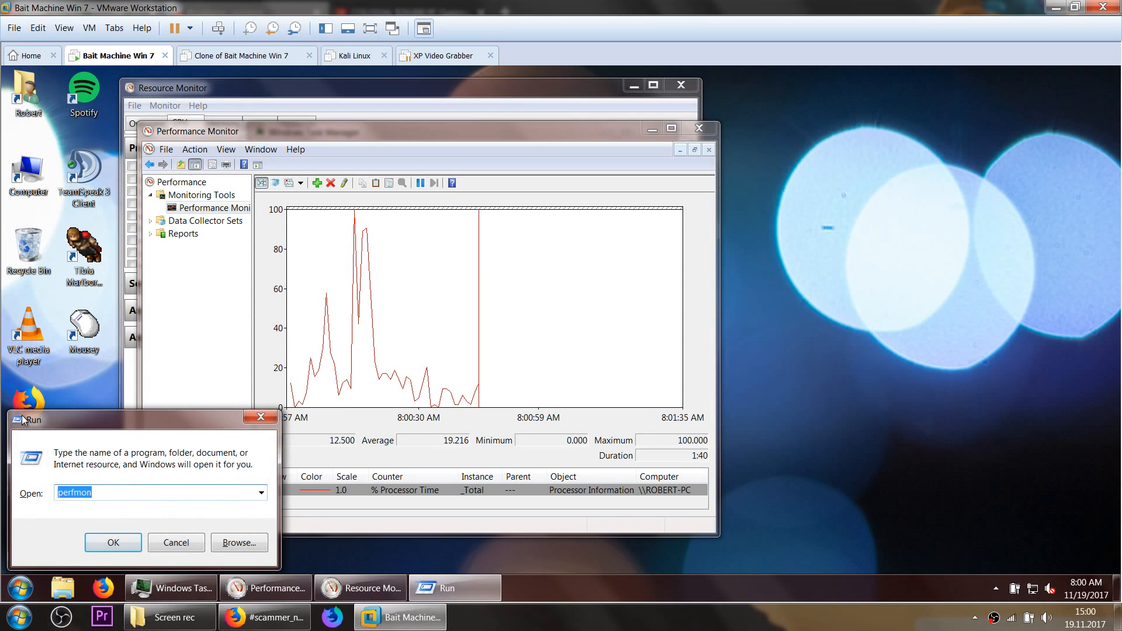
left_click(260, 417)
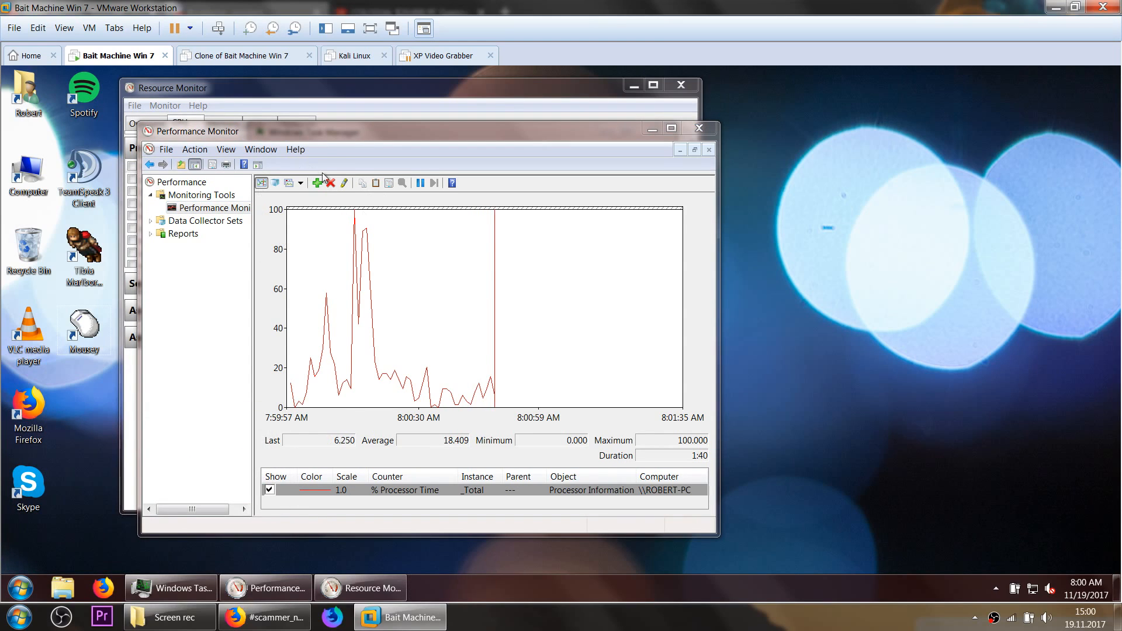
left_click(391, 105)
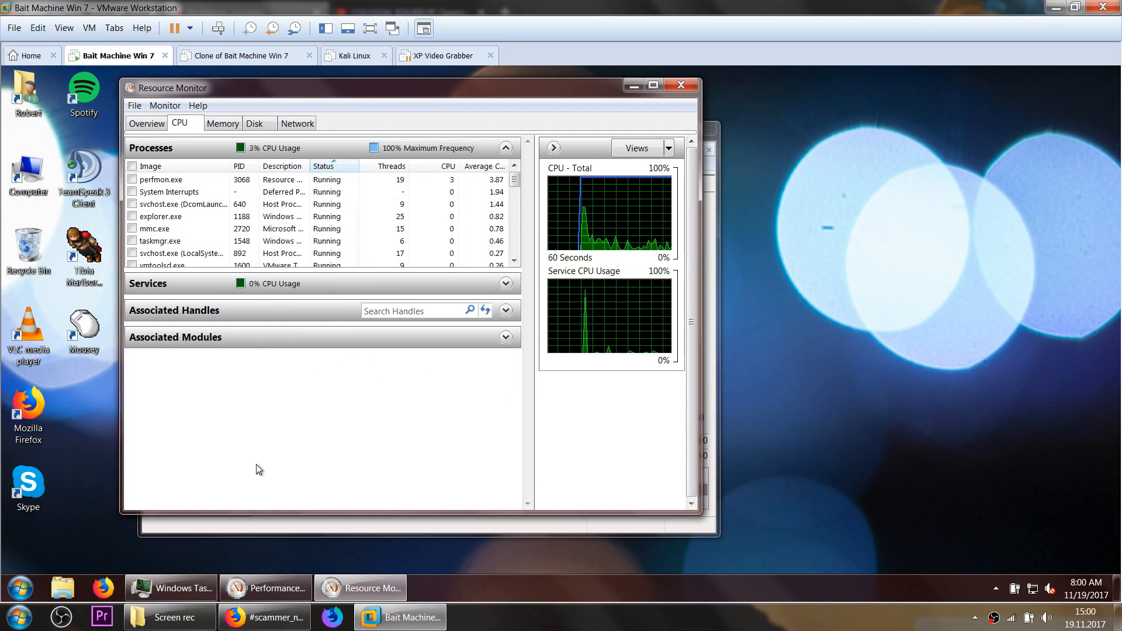
Step: Switch between Performance Monitor and Task Manager on the taskbar before closing the monitors
left_click(263, 587)
left_click(175, 588)
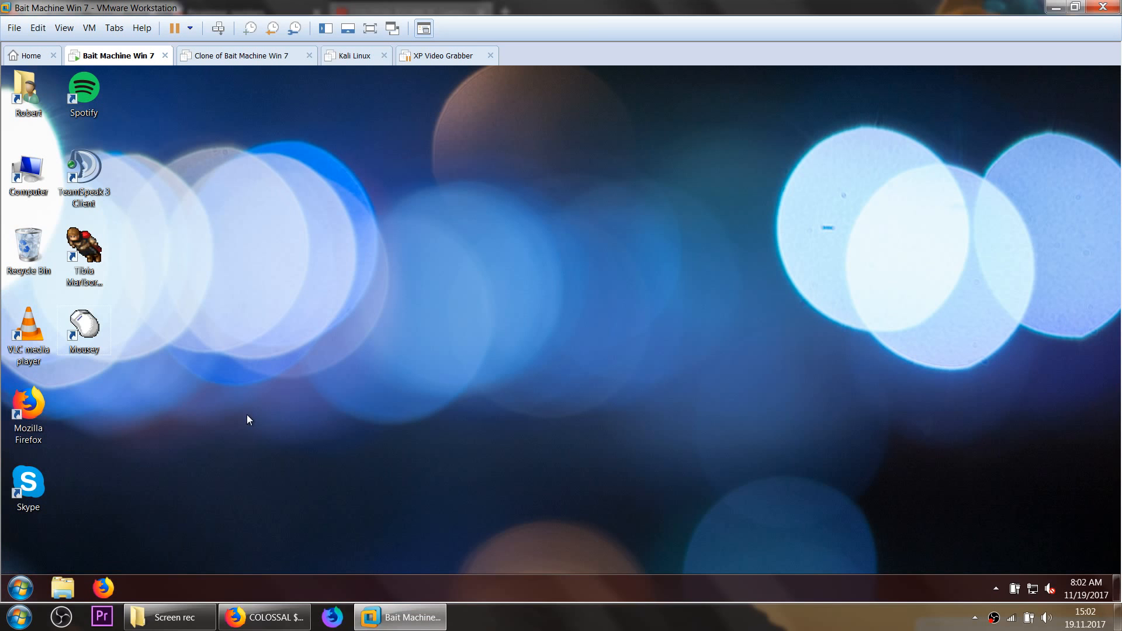
Step: Open C:\Windows\Prefetch via Run, grant access, and select AgGlGlobalHistory and CVTRES.EXE-6280F3A8.pf
key("super+r")
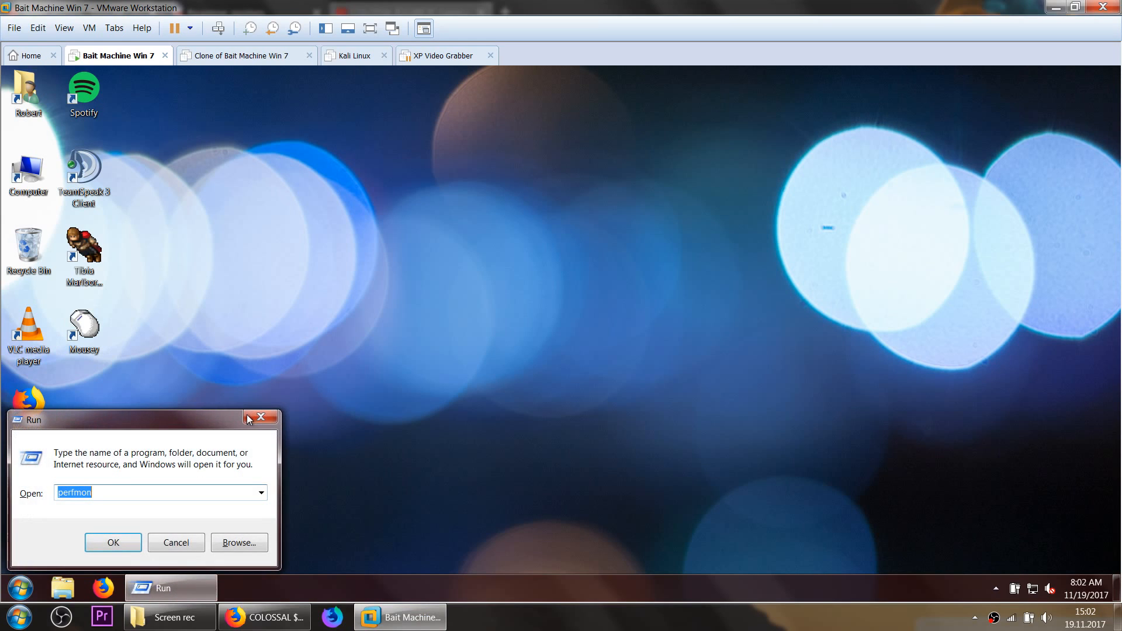
type("prefe")
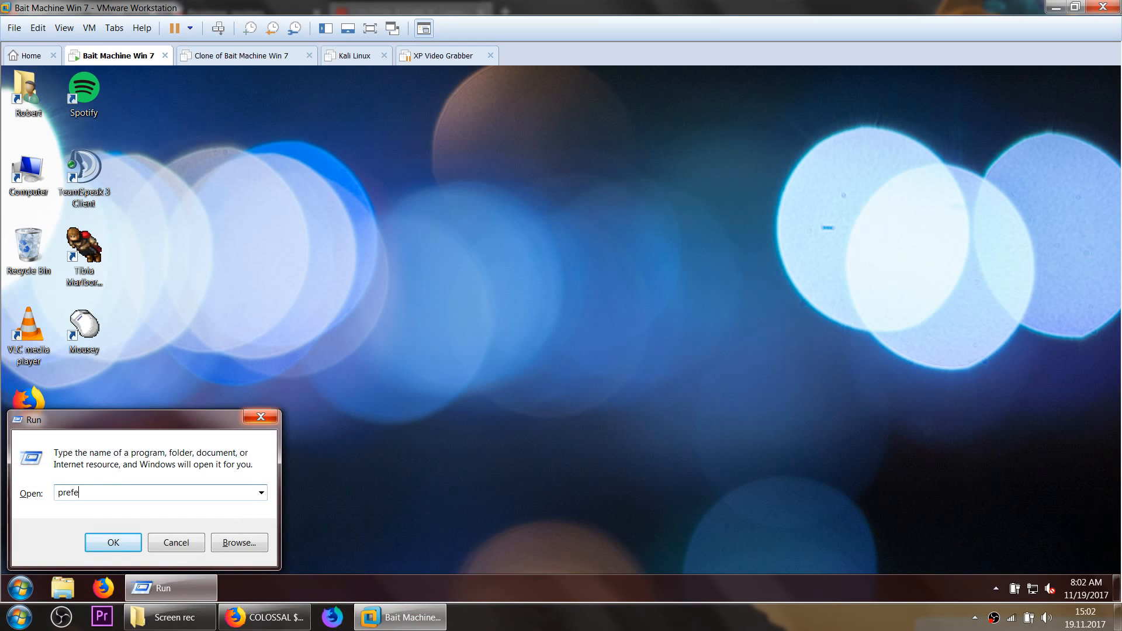
type("tch")
key("Return")
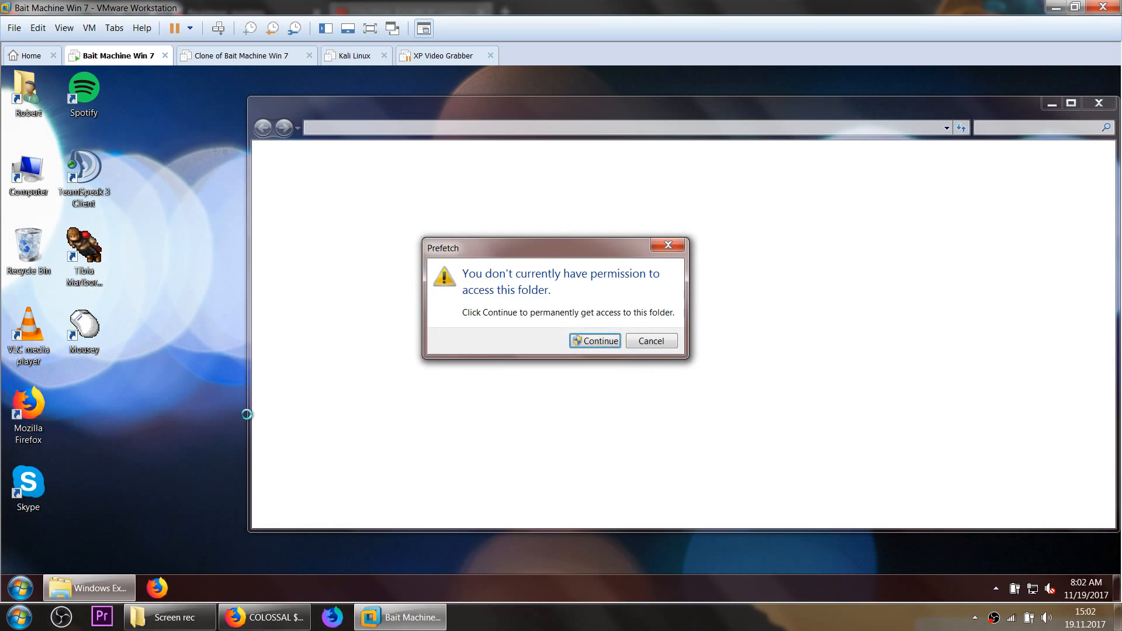
key("Return")
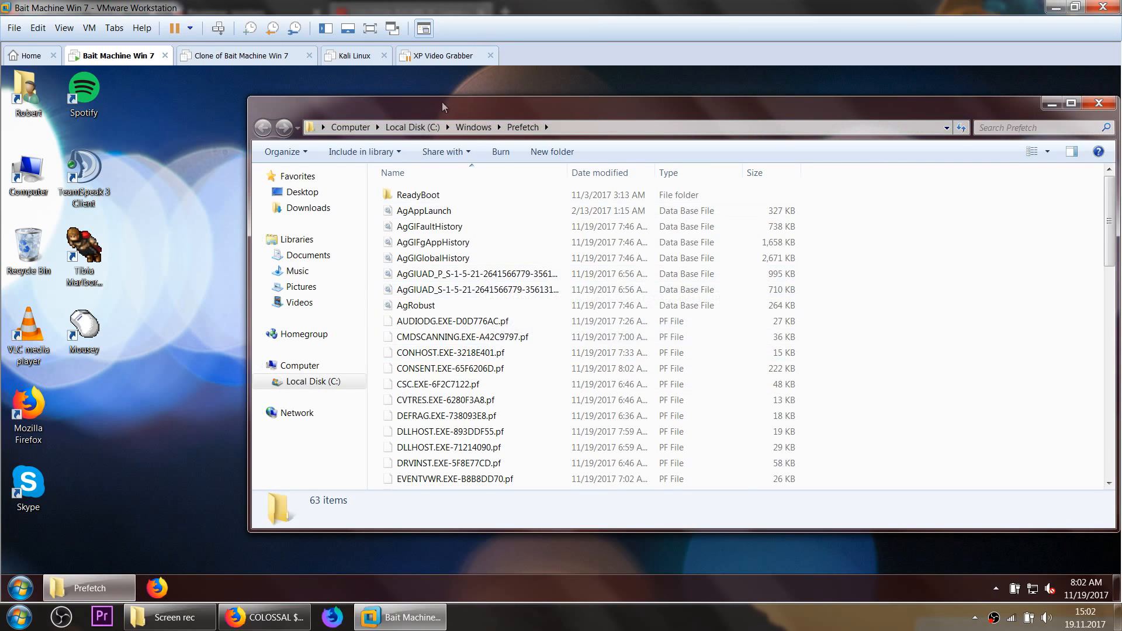
left_click_drag(430, 103, 313, 117)
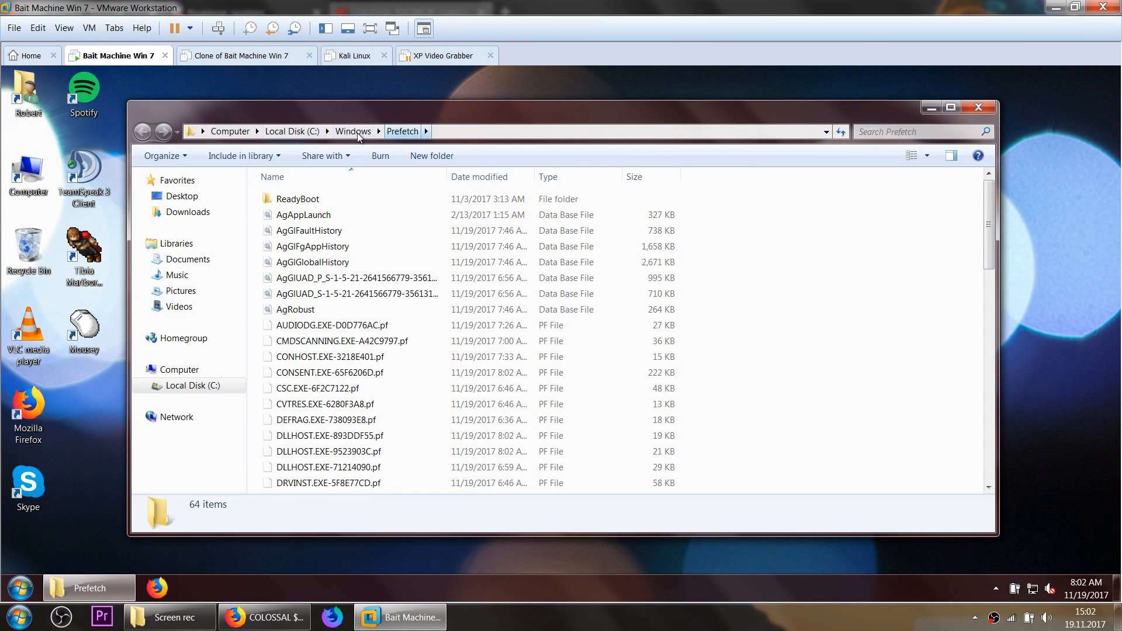
left_click(367, 262)
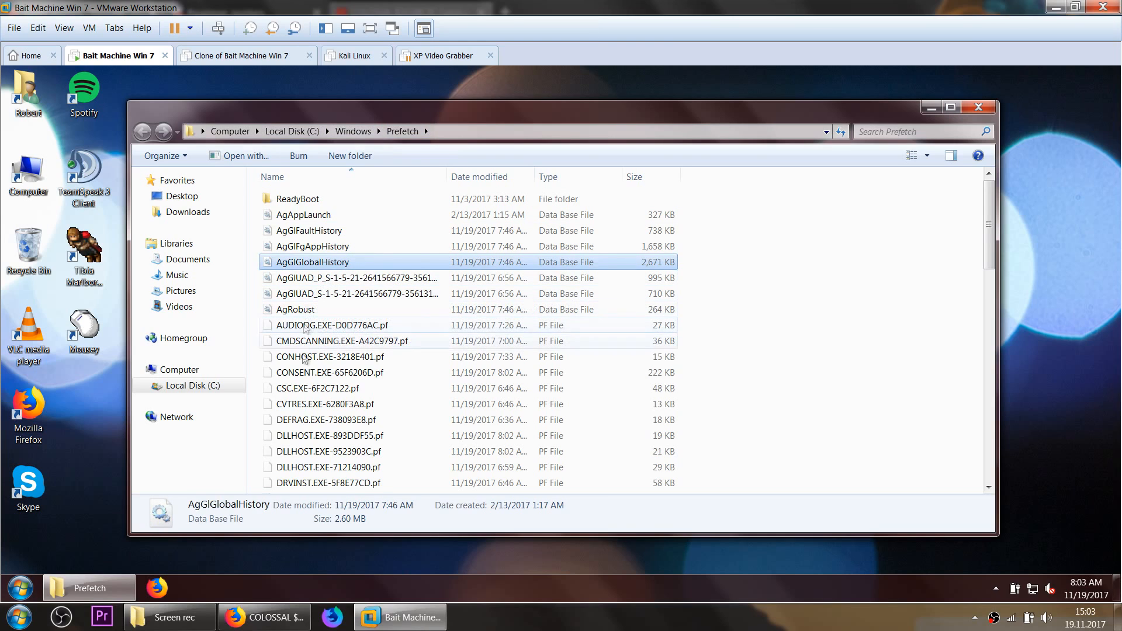
left_click(316, 405)
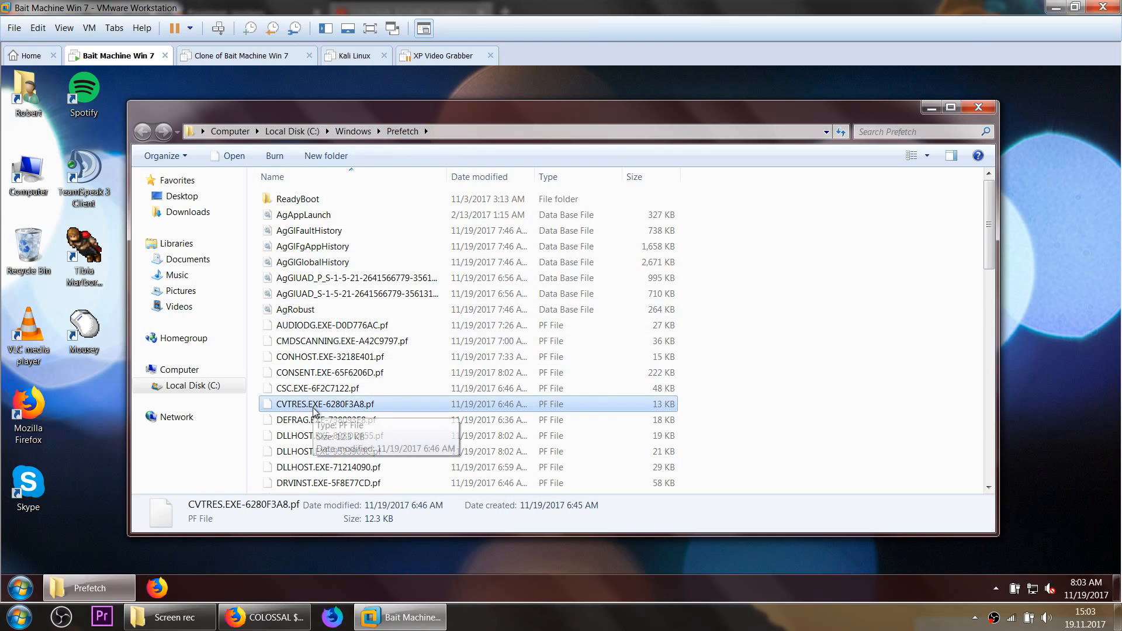
Step: Open CVTRES.EXE .pf choosing Notepad from the program list with Always use checked
right_click(314, 409)
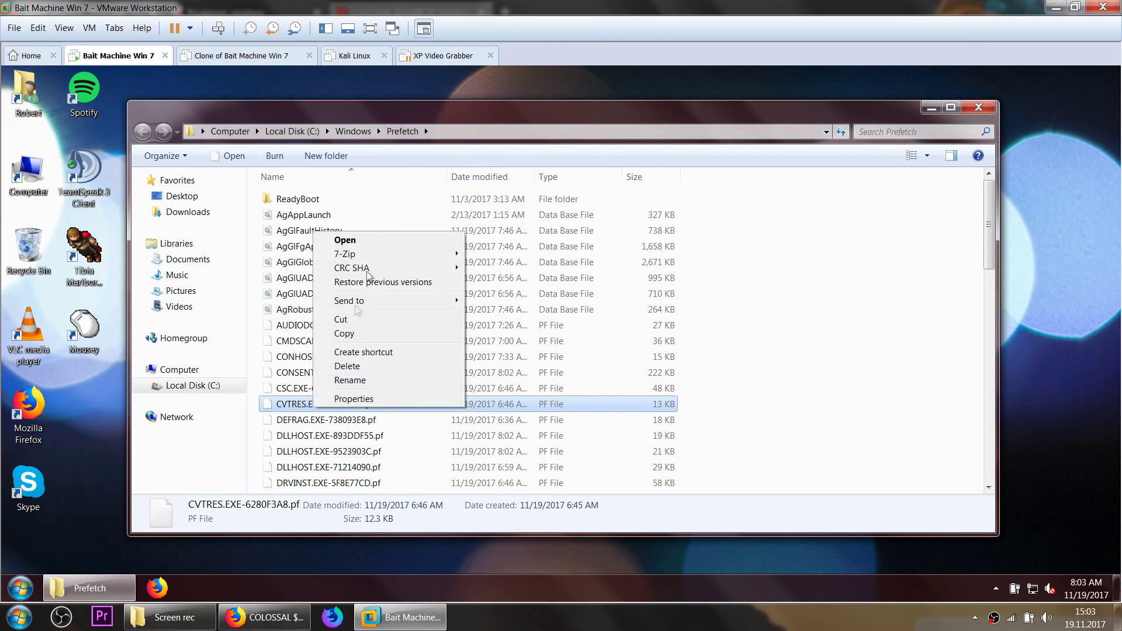
left_click(371, 239)
left_click(432, 363)
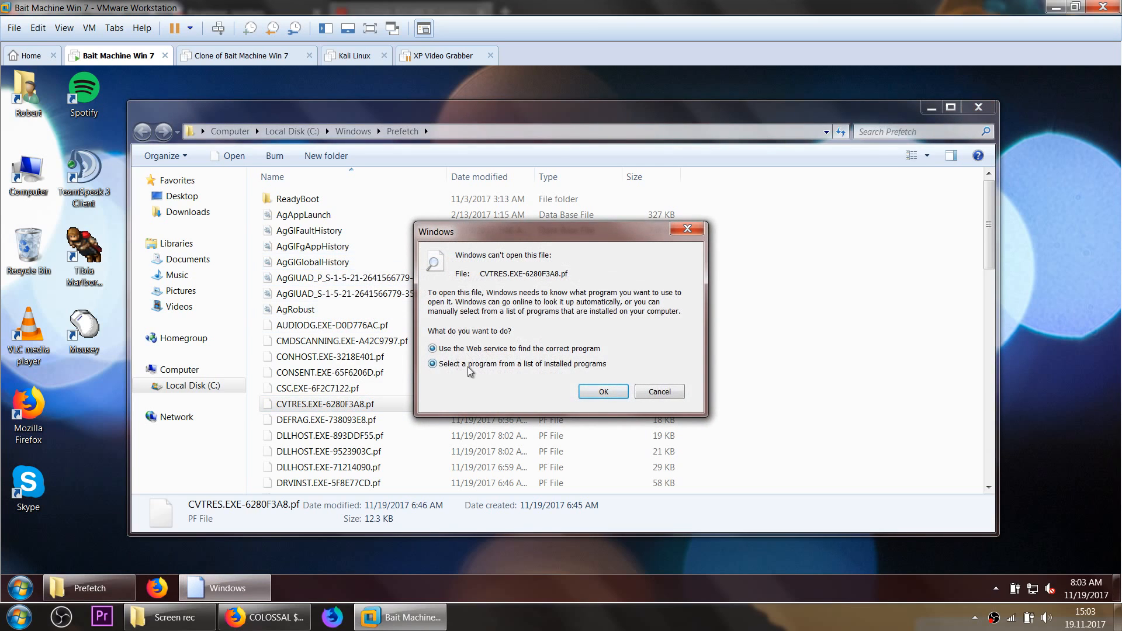
left_click(603, 392)
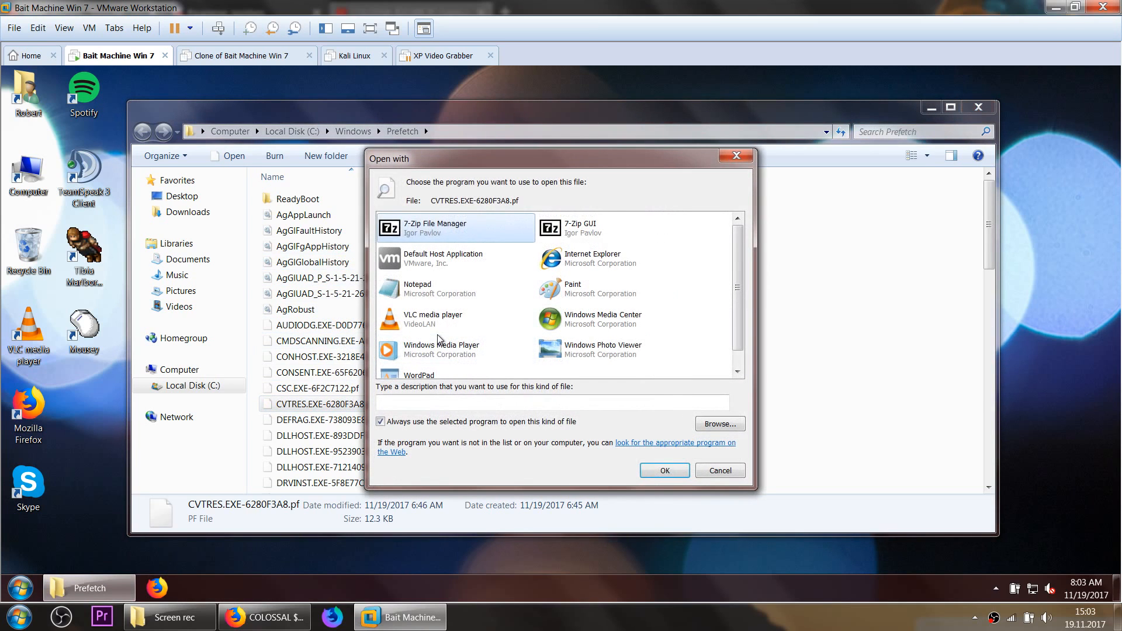
left_click(442, 287)
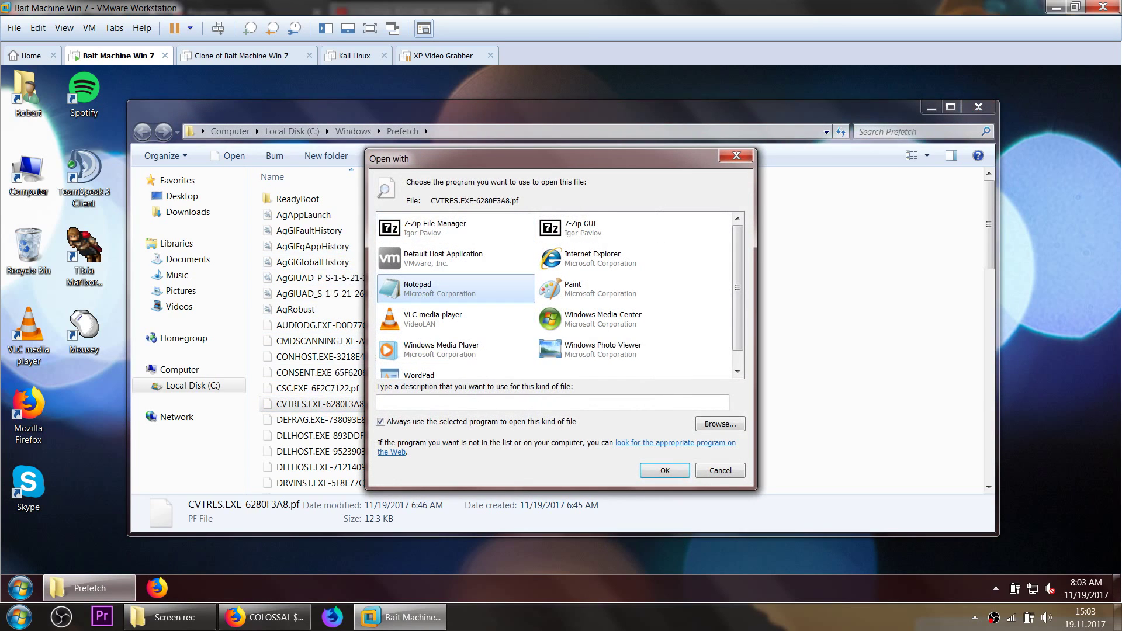
left_click(665, 470)
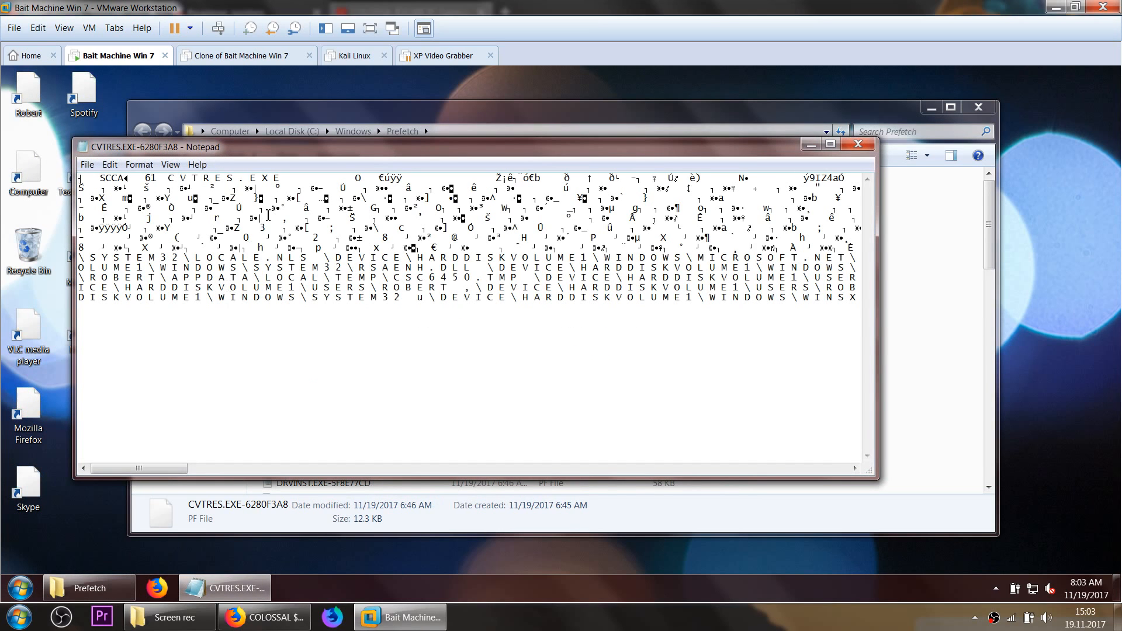
Step: Highlight the readable system paths in the garbled text, close Notepad and select CONSENT.EXE-65F6206D
left_click_drag(268, 217, 546, 327)
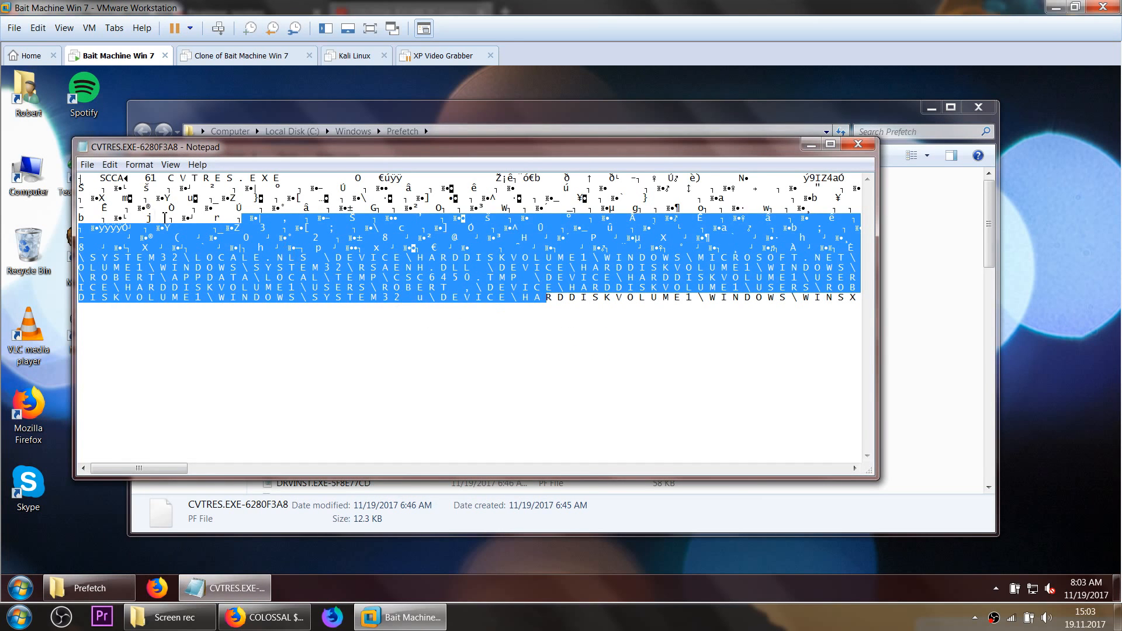
left_click_drag(165, 213, 439, 333)
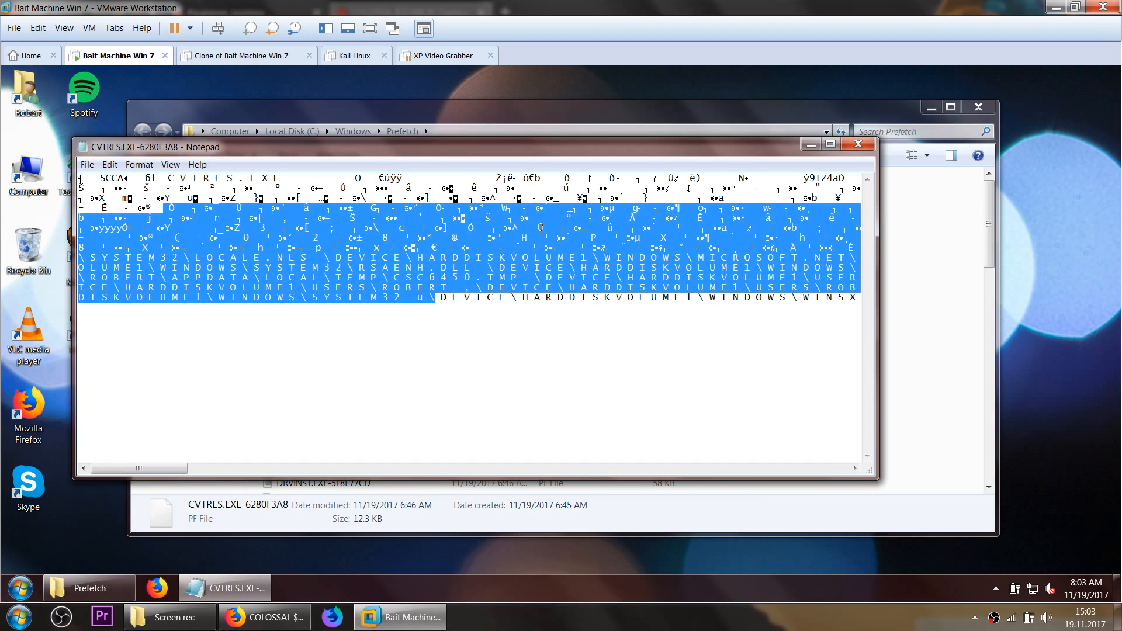
left_click_drag(292, 199, 523, 279)
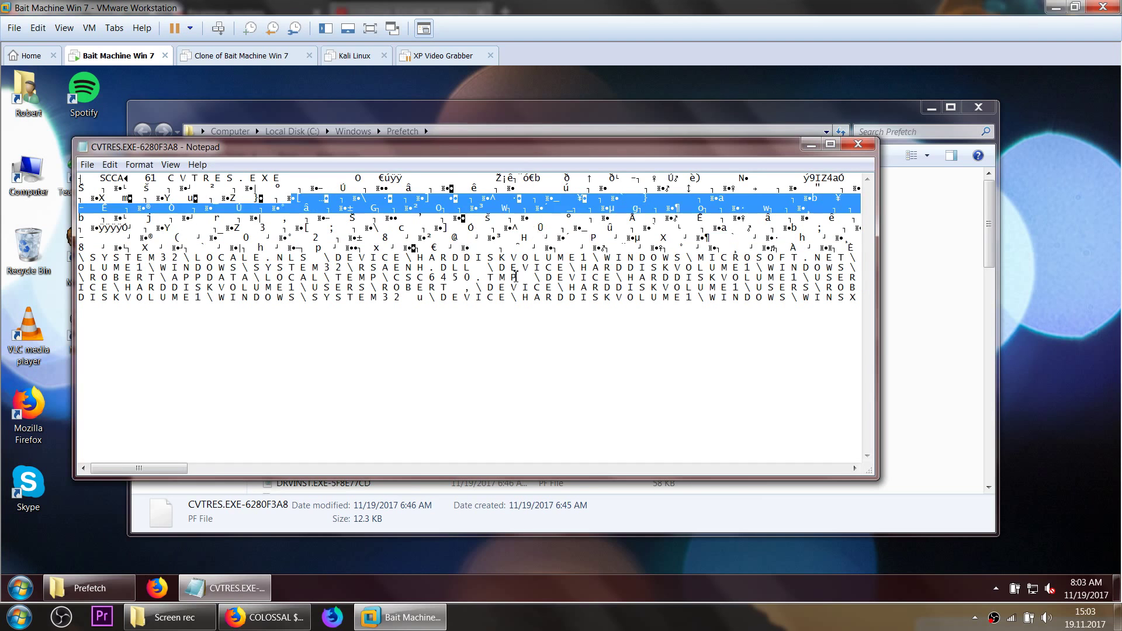
left_click(856, 146)
left_click(324, 372)
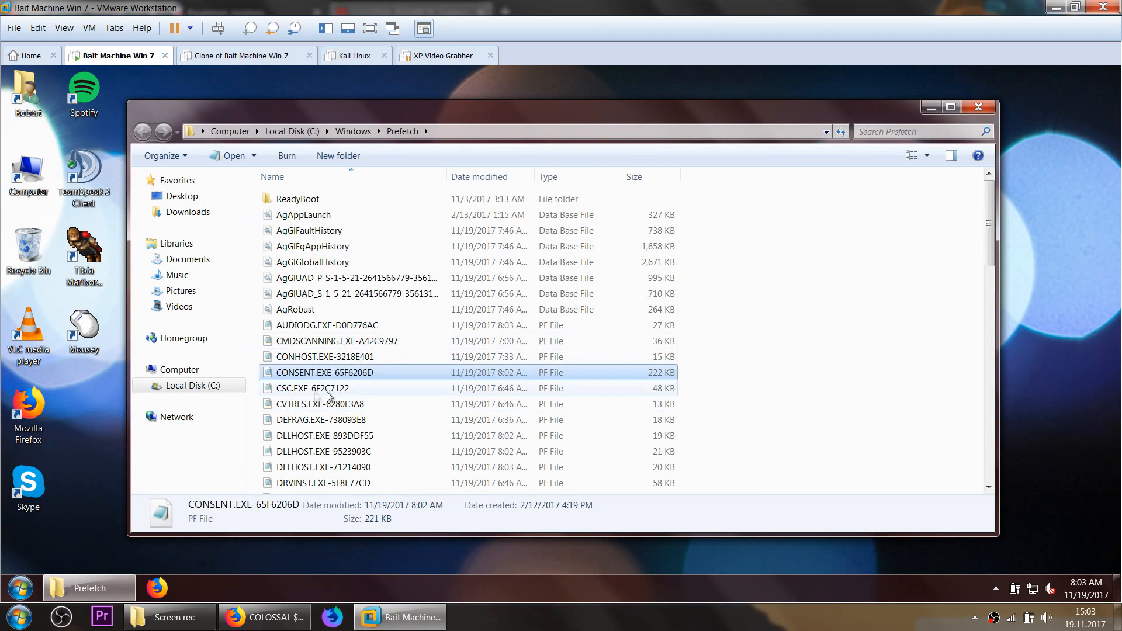
left_click(316, 391)
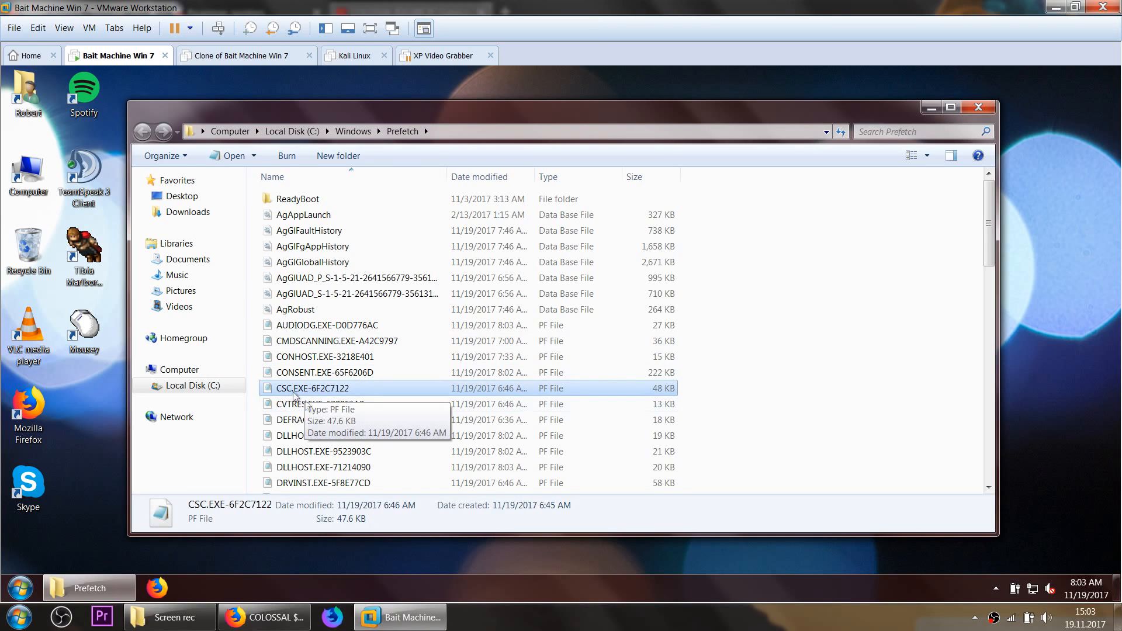
scroll(352, 423, "down", 4)
scroll(353, 426, "down", 5)
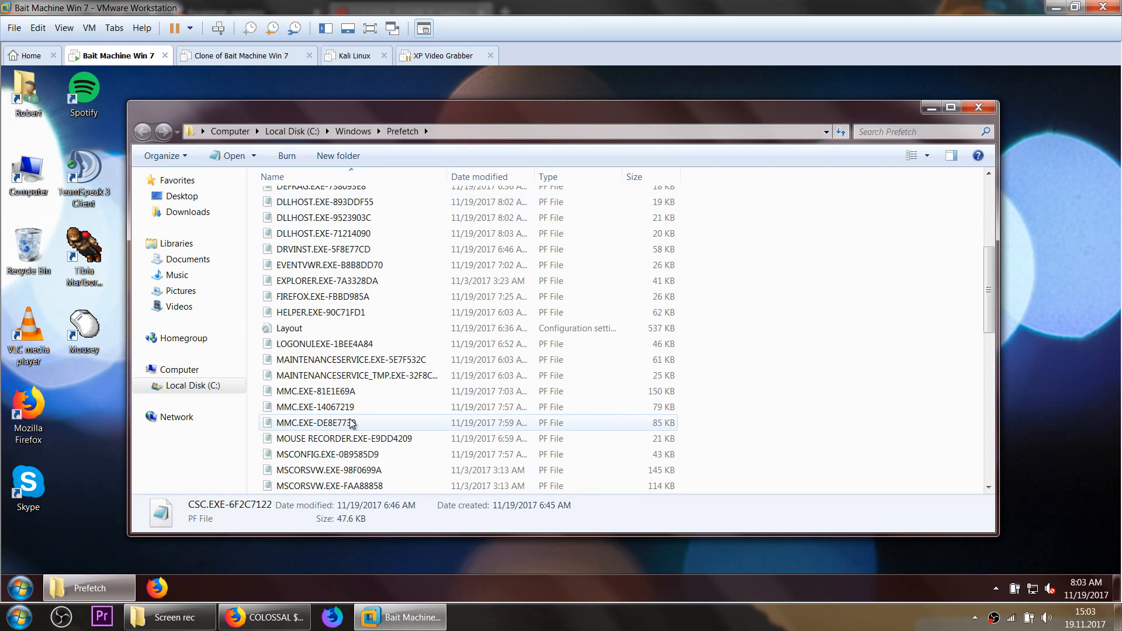
scroll(353, 425, "down", 5)
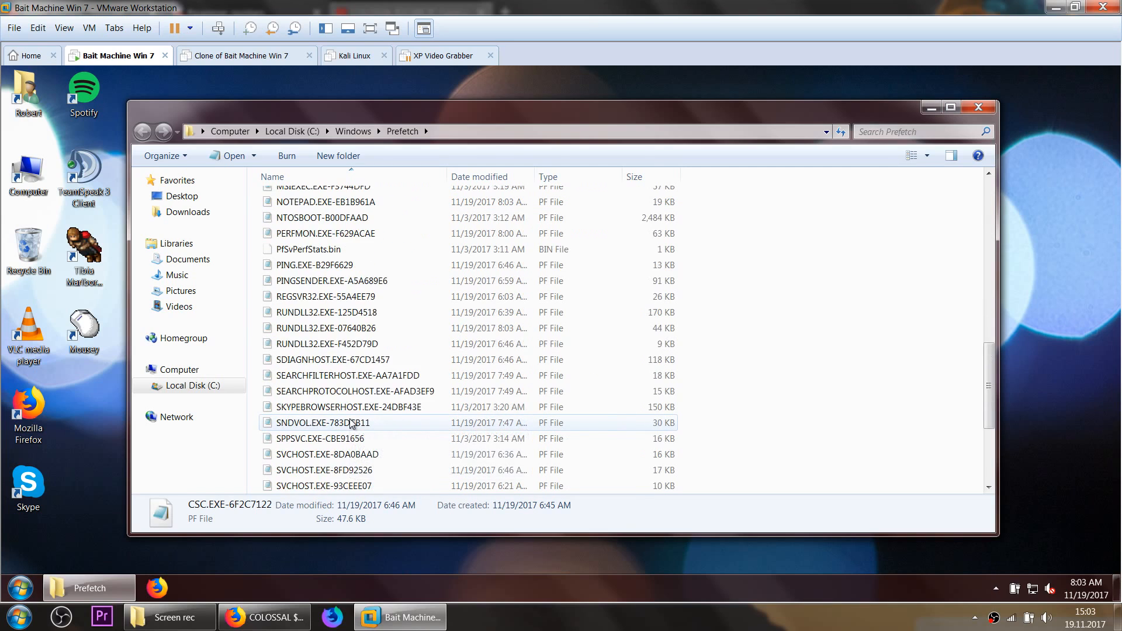
scroll(353, 425, "down", 3)
scroll(353, 425, "up", 5)
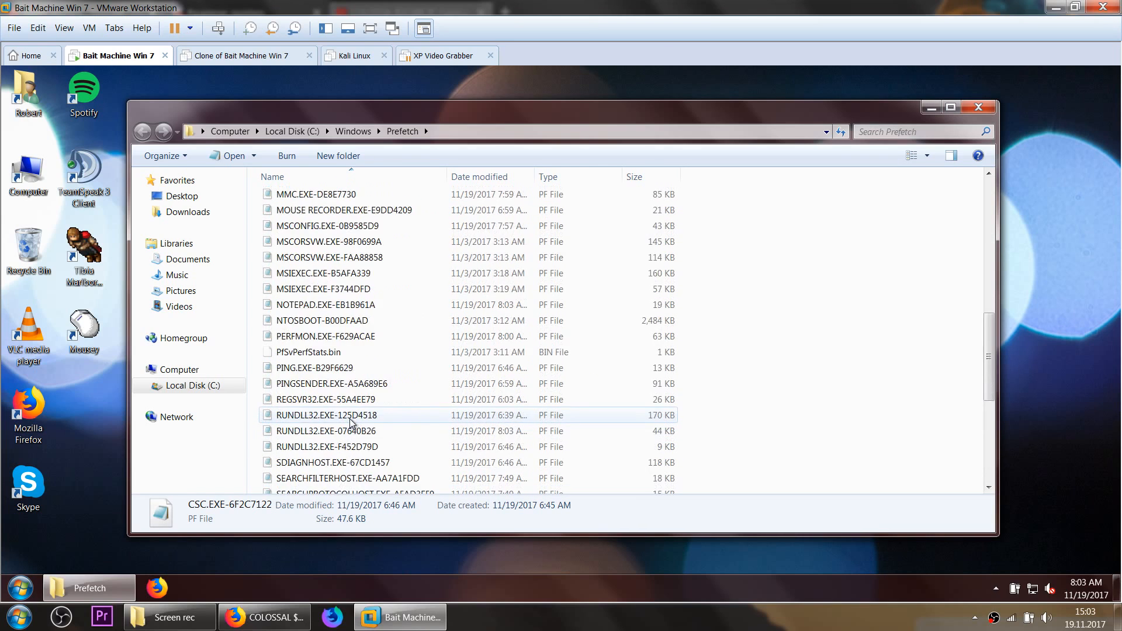
scroll(353, 425, "up", 4)
scroll(353, 425, "down", 2)
left_click(398, 307)
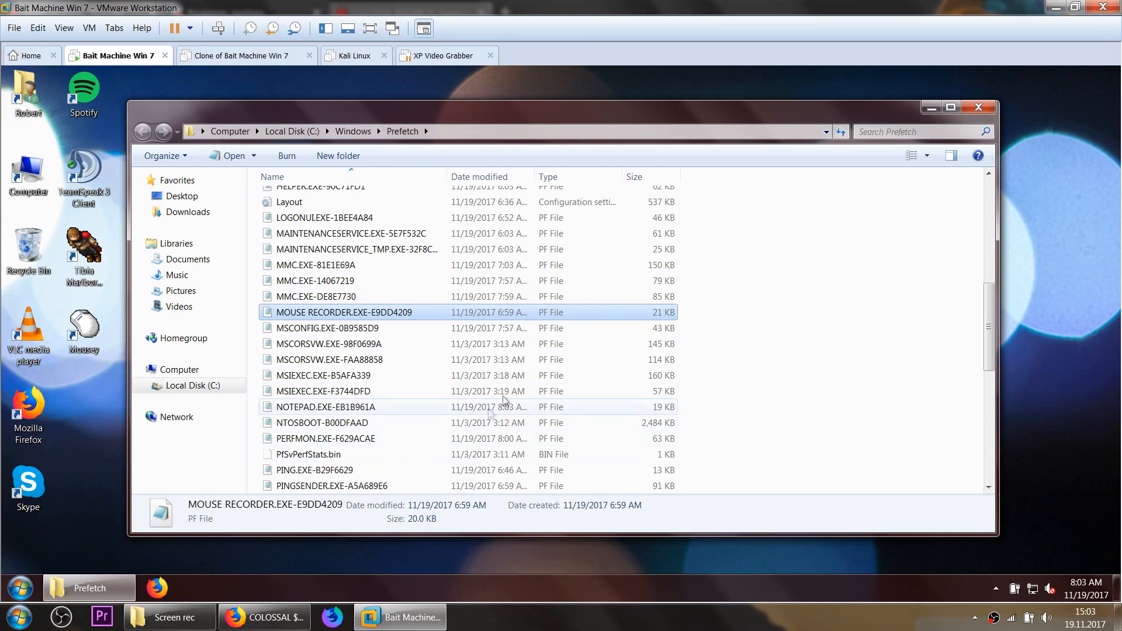
left_click(423, 359)
scroll(423, 359, "up", 8)
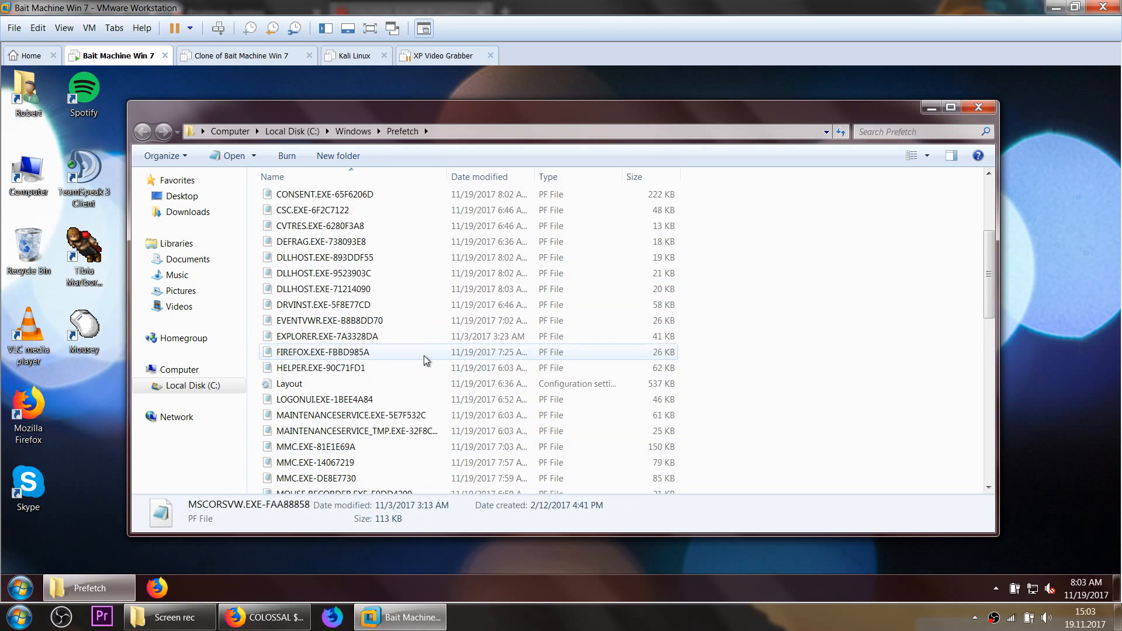
scroll(423, 360, "up", 5)
key("ctrl+a")
right_click(424, 376)
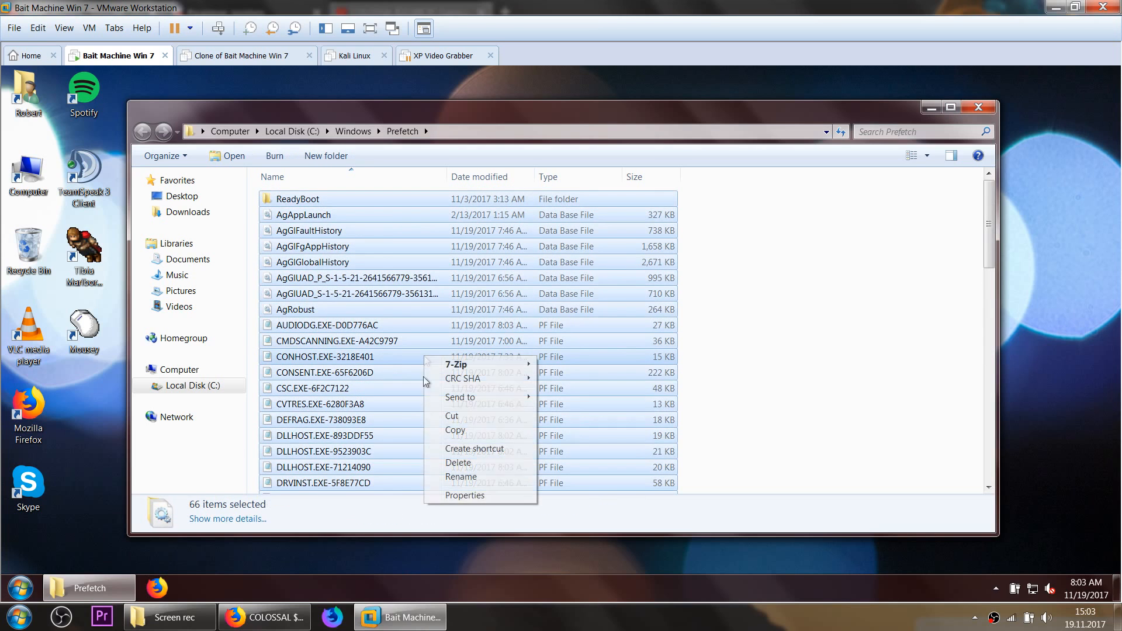
left_click(476, 495)
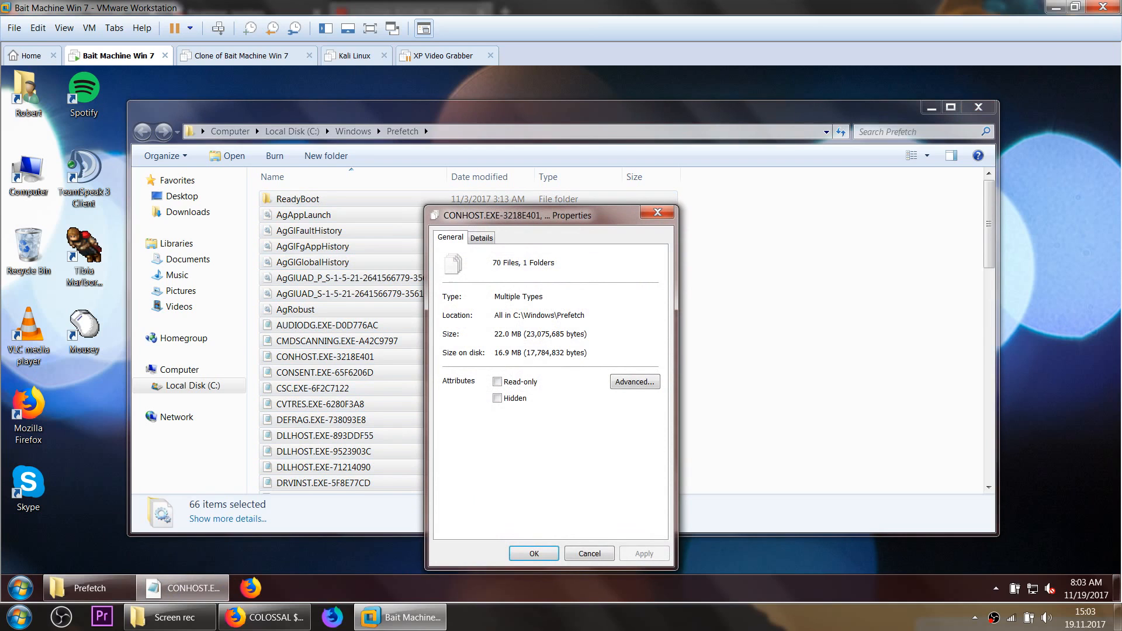
left_click_drag(525, 334, 472, 339)
left_click(559, 337)
key("Escape")
key("Delete")
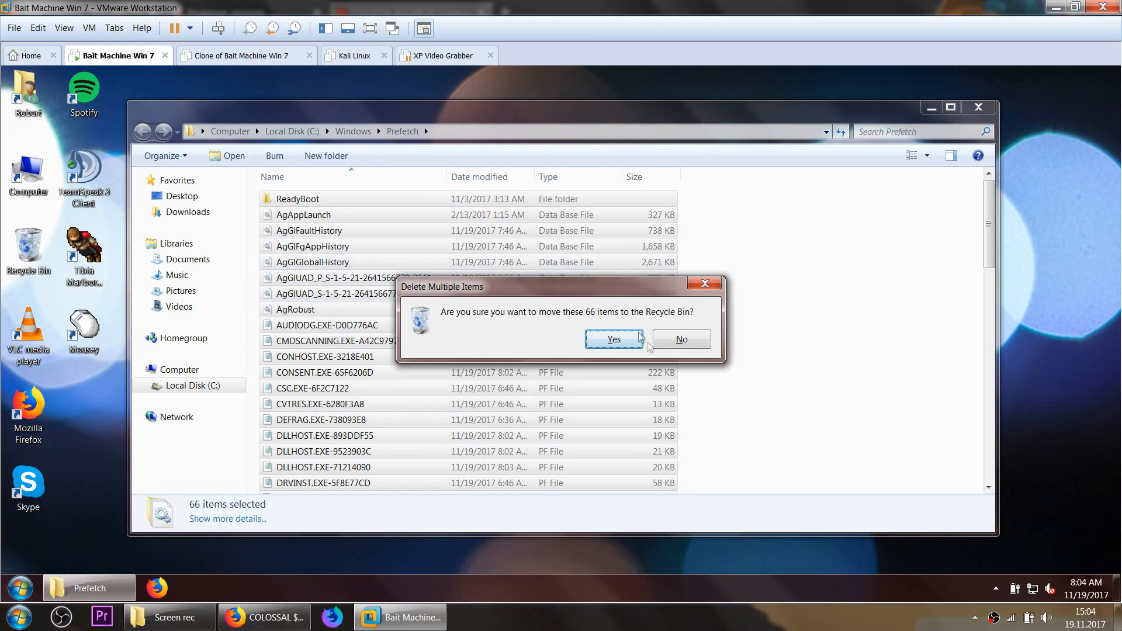
left_click(682, 339)
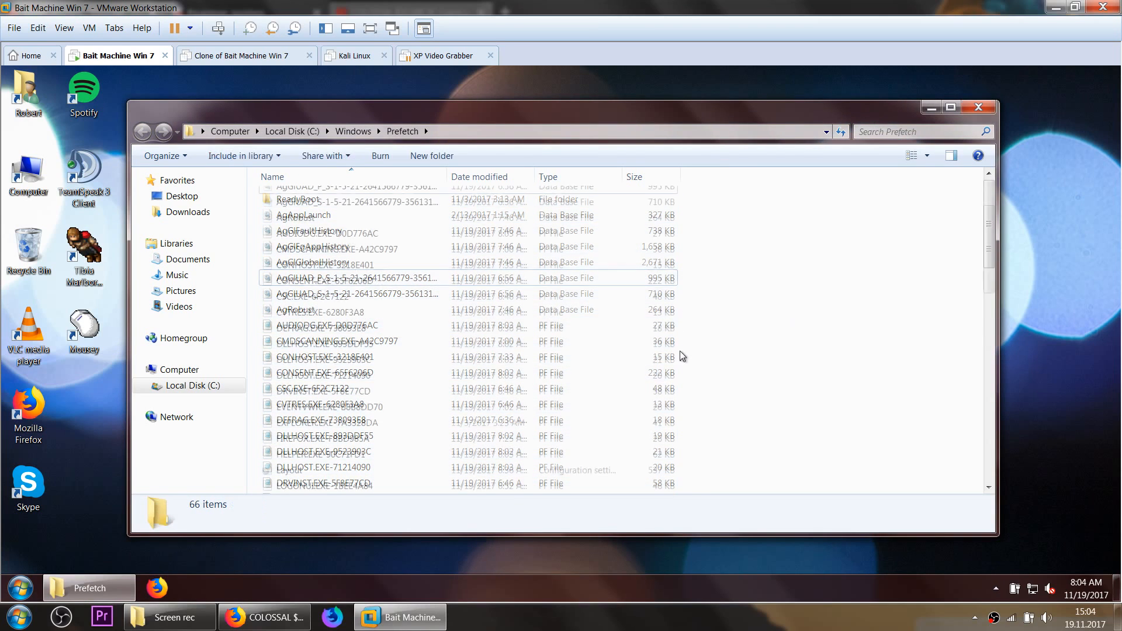
scroll(682, 349, "down", 3)
scroll(682, 349, "up", 3)
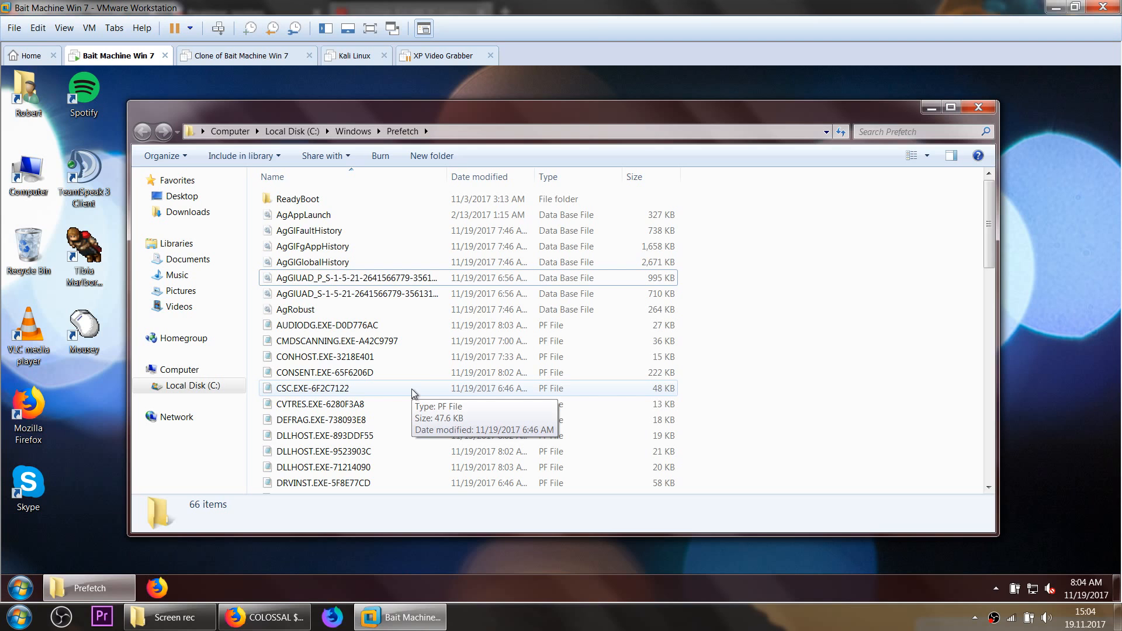
scroll(411, 389, "down", 5)
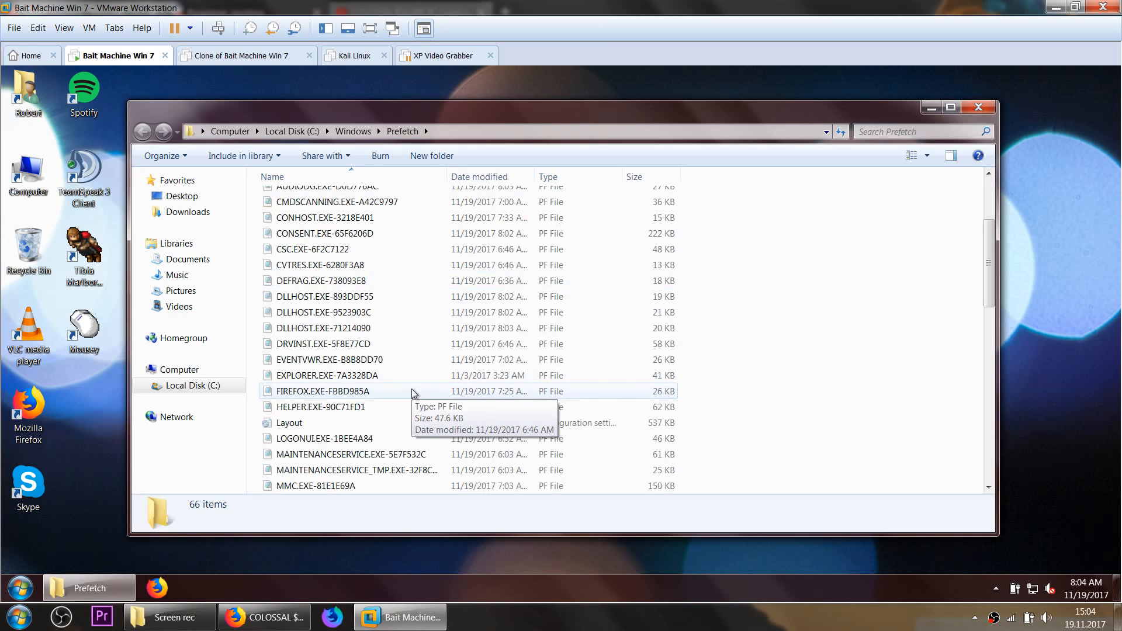
scroll(412, 388, "down", 5)
scroll(403, 403, "down", 4)
scroll(392, 416, "down", 3)
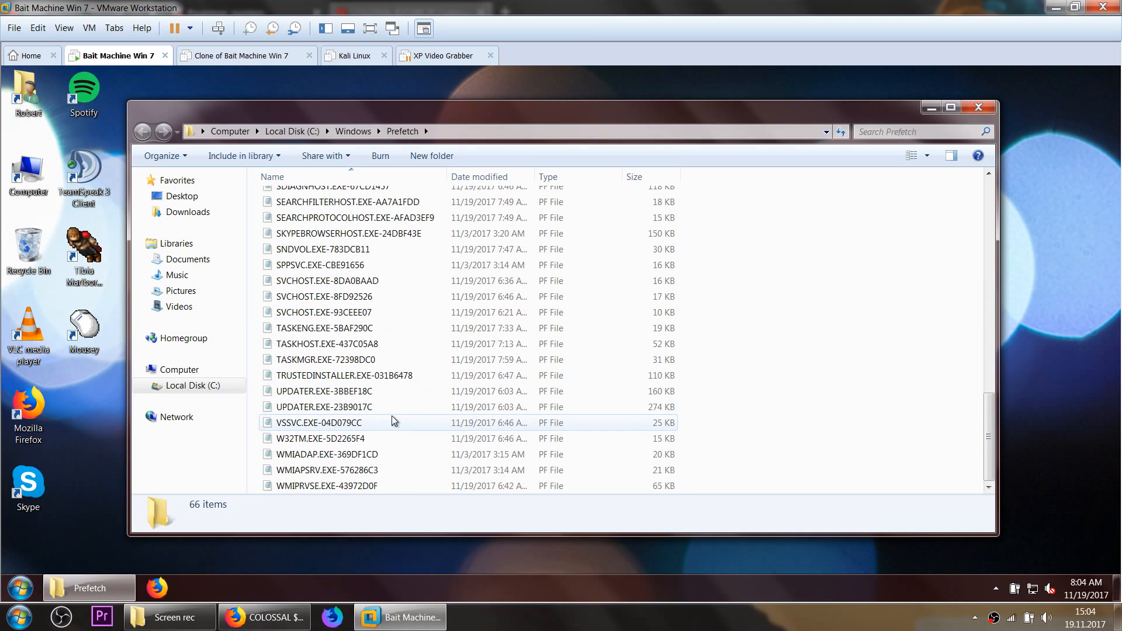
scroll(392, 416, "up", 5)
scroll(391, 416, "up", 5)
scroll(392, 416, "up", 5)
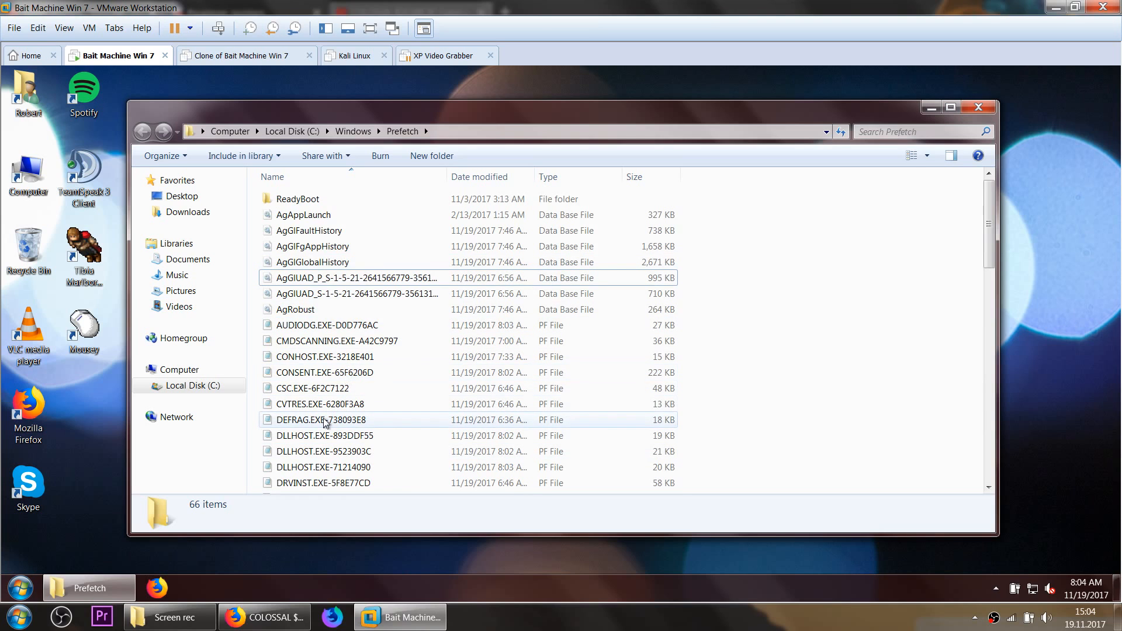
Step: Return to the Prefetch listing and select DLLHOST.EXE-893DDF55 to view its details
left_click(162, 619)
left_click(162, 620)
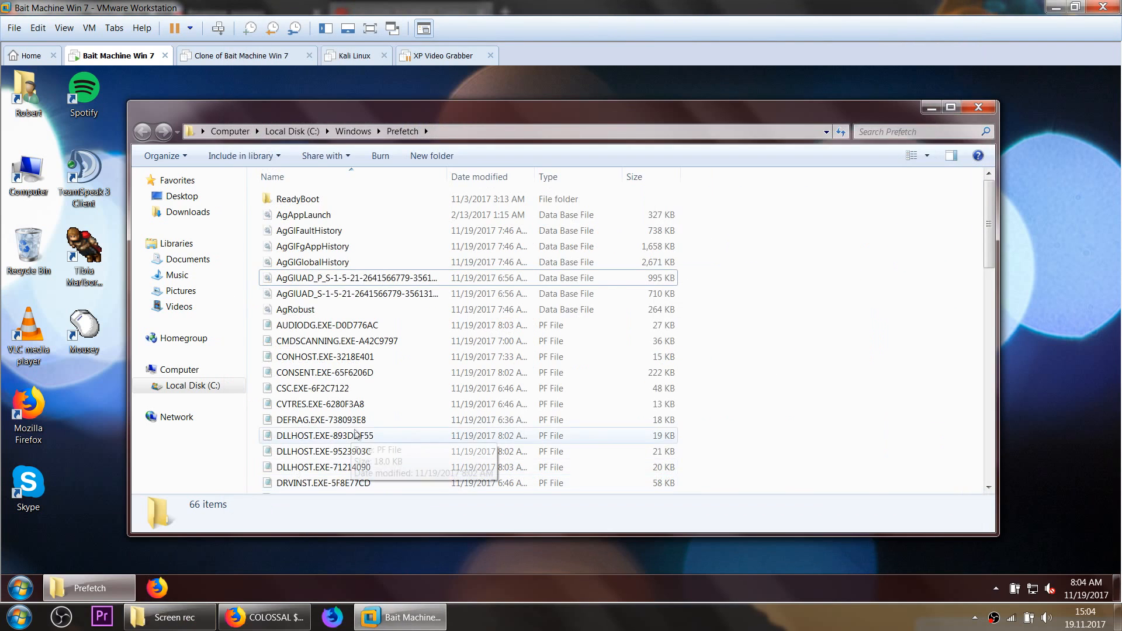
left_click(324, 436)
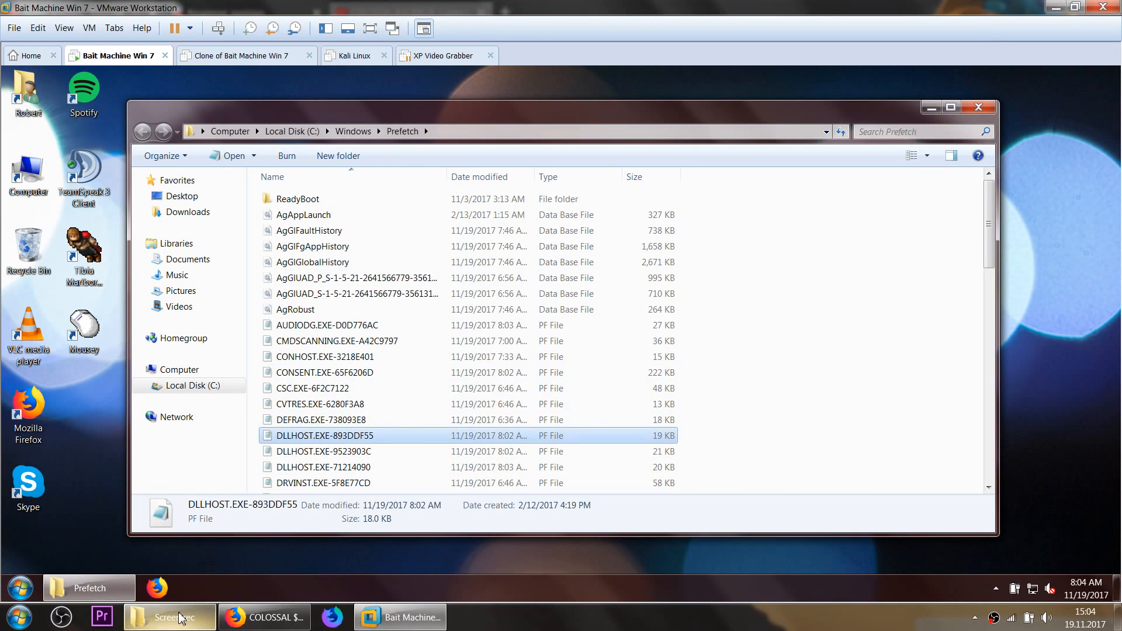
Step: Close Prefetch and open the user's AppData\Local\Temp folder via Run with %temp%
left_click(980, 109)
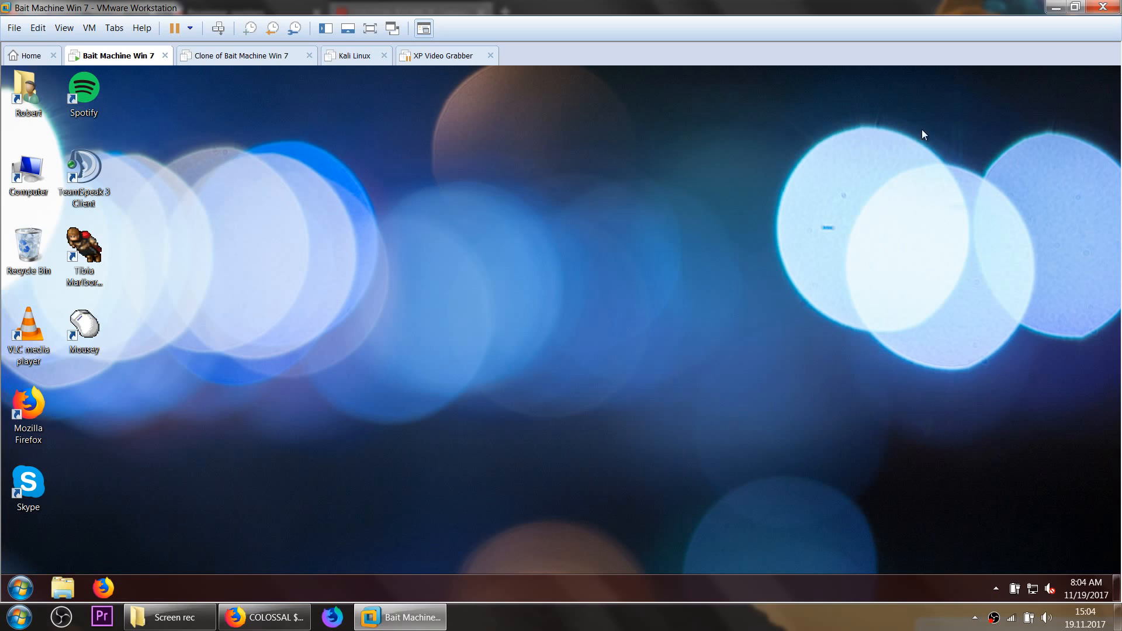
key("super+r")
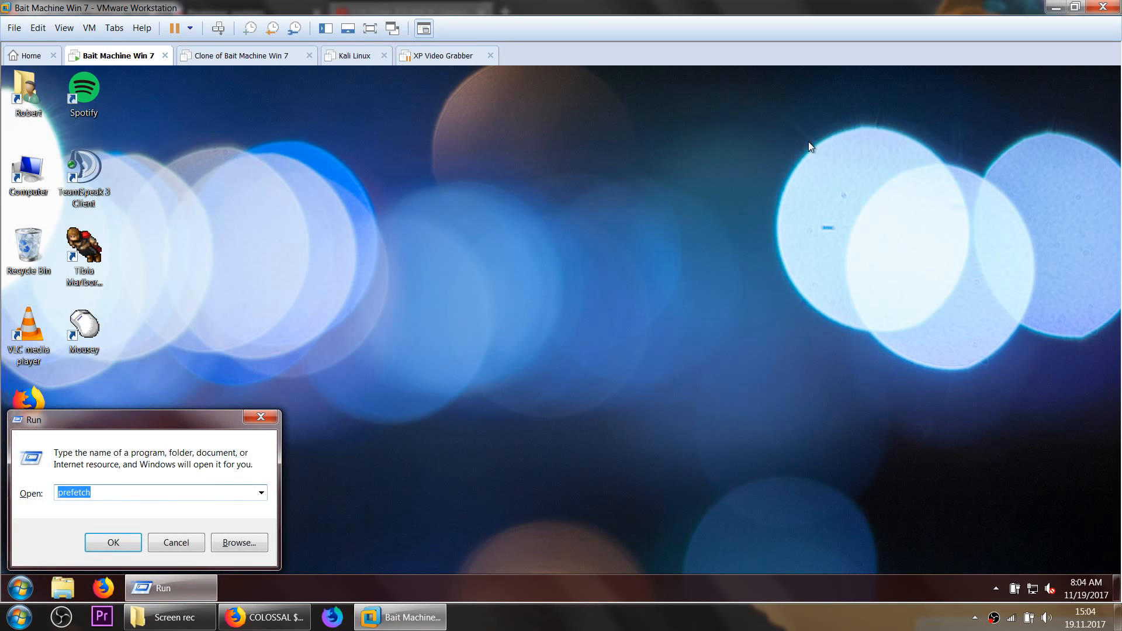
type("%temp%")
key("Return")
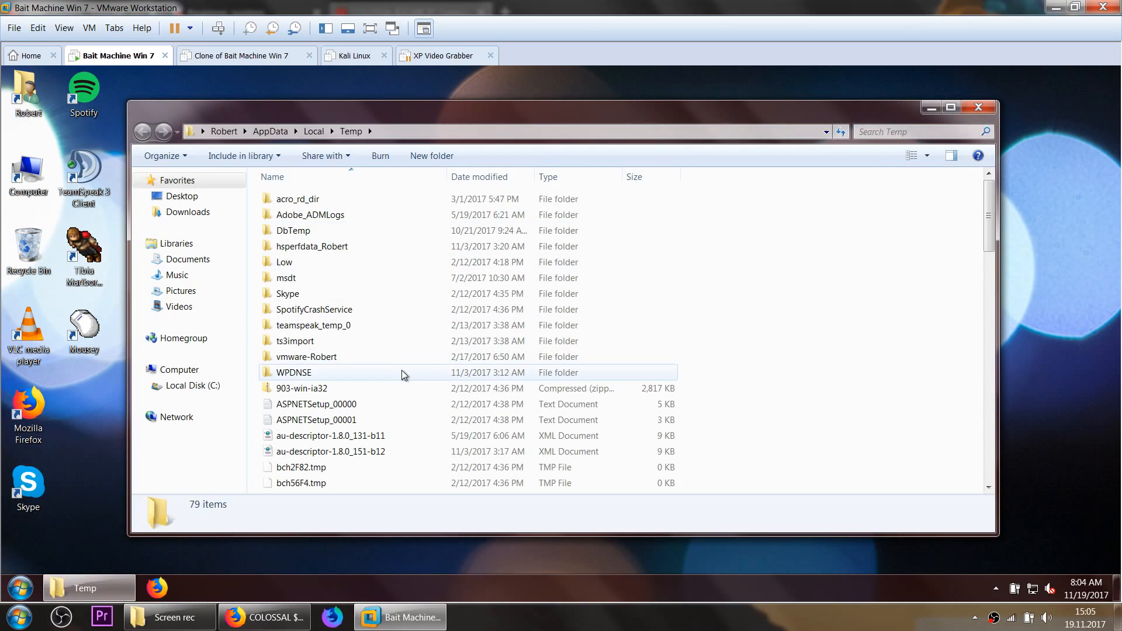
left_click(322, 201)
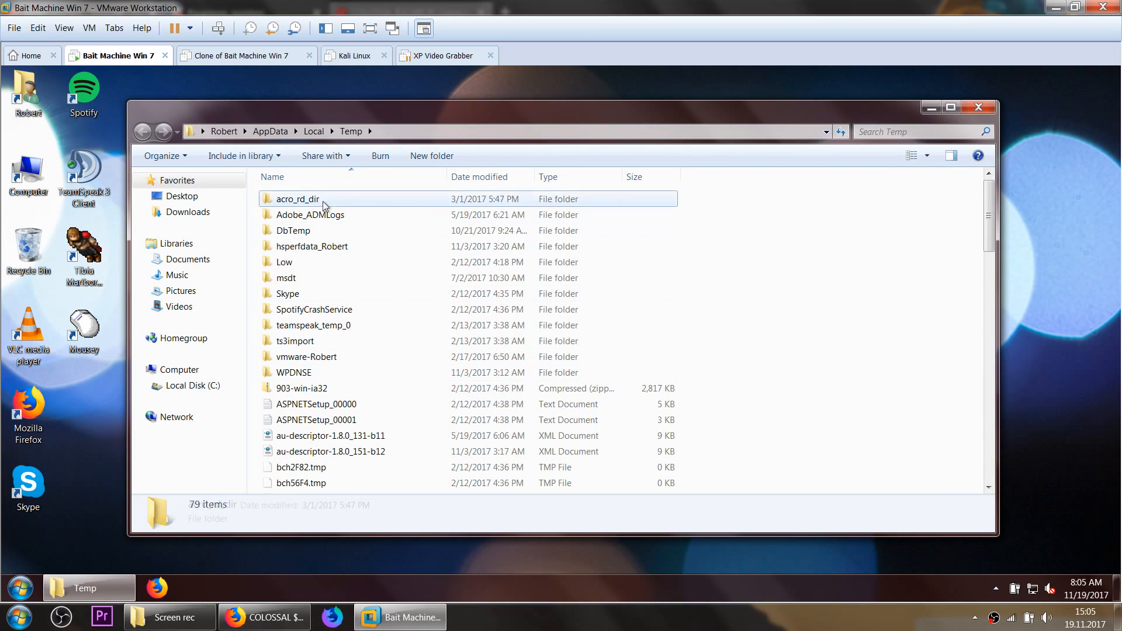
left_click(334, 299)
scroll(334, 298, "down", 5)
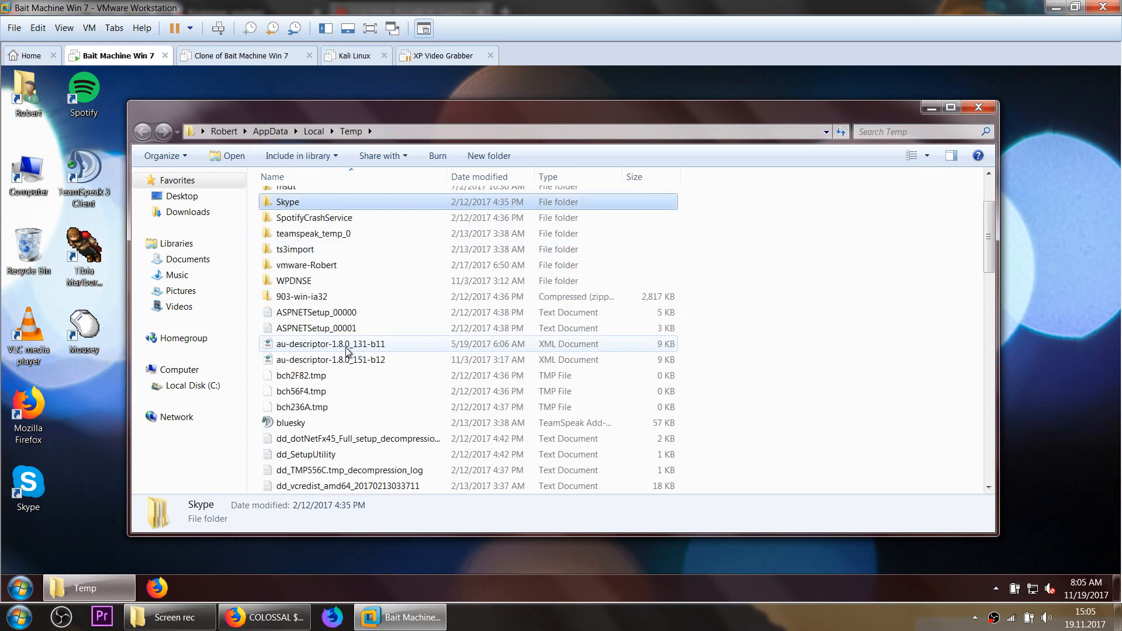
scroll(341, 333, "down", 5)
scroll(345, 347, "down", 5)
scroll(345, 348, "down", 3)
scroll(346, 347, "down", 4)
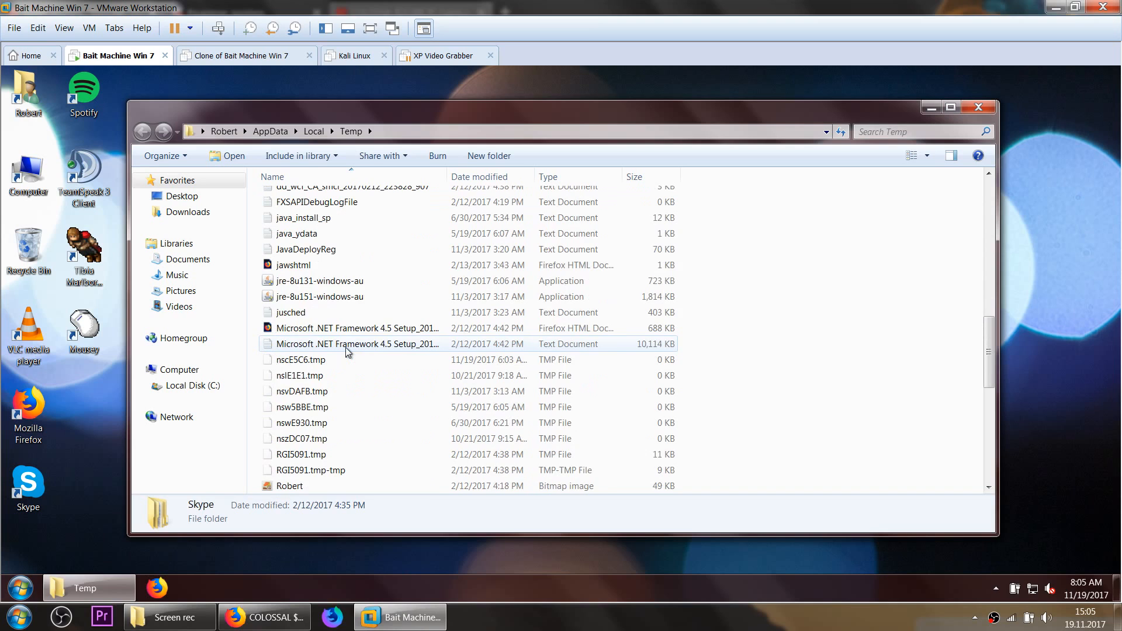
scroll(345, 347, "down", 4)
scroll(346, 347, "down", 5)
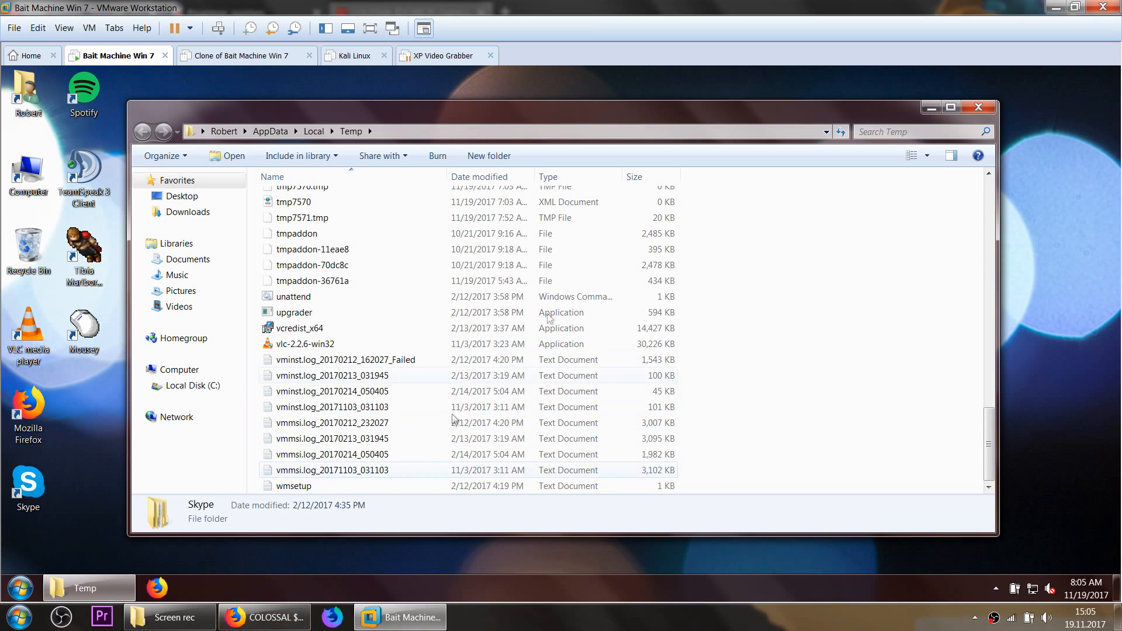
left_click(300, 328)
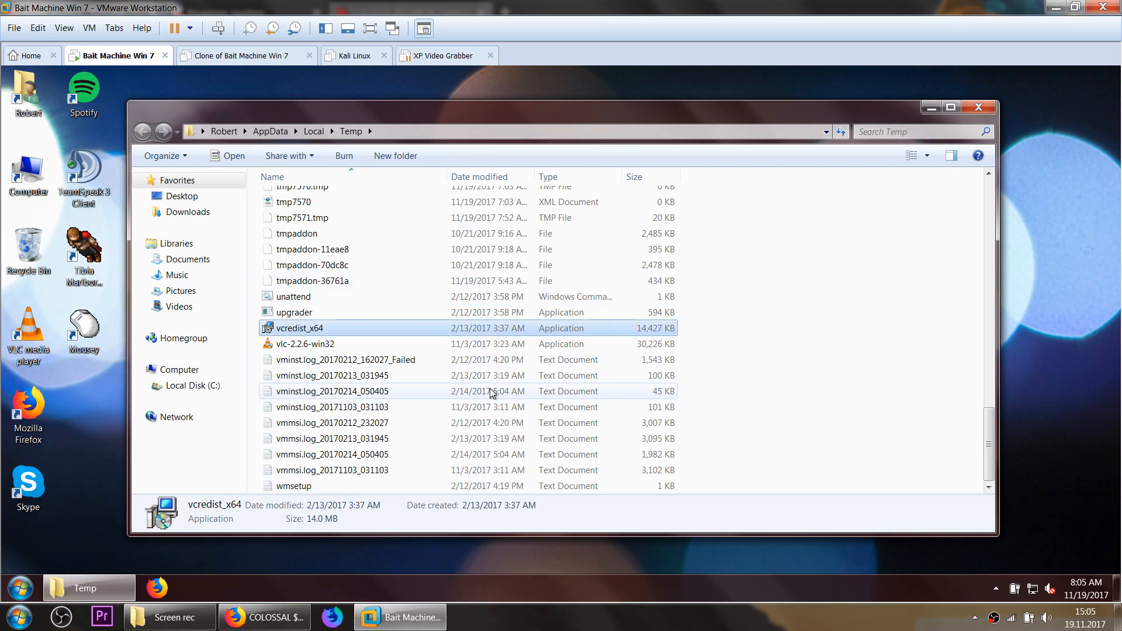
left_click(305, 343)
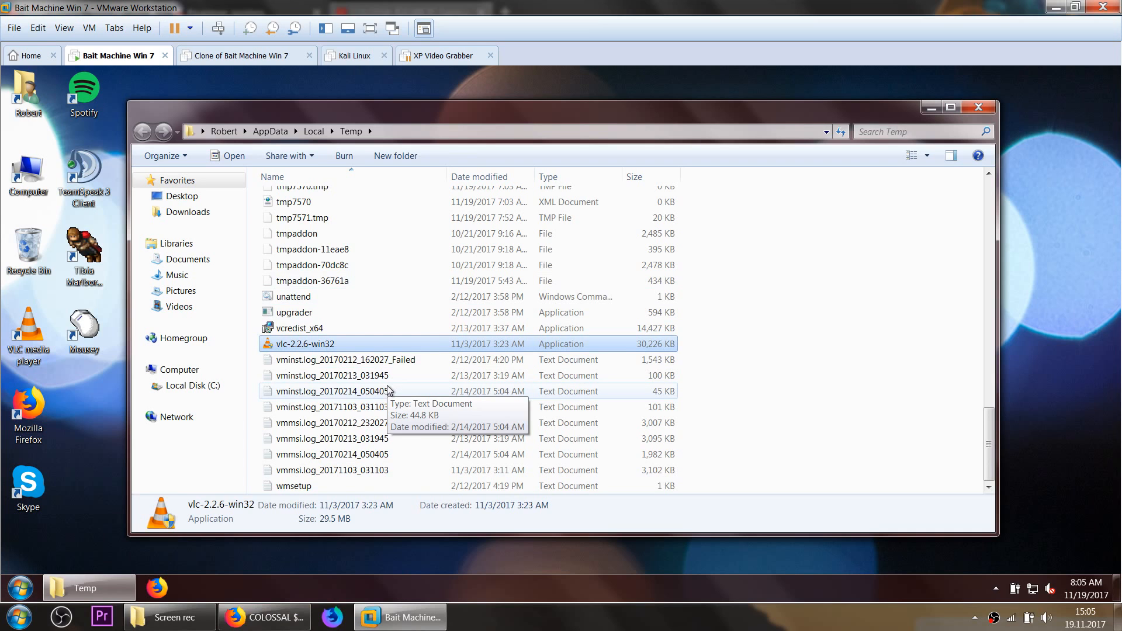
scroll(387, 384, "up", 3)
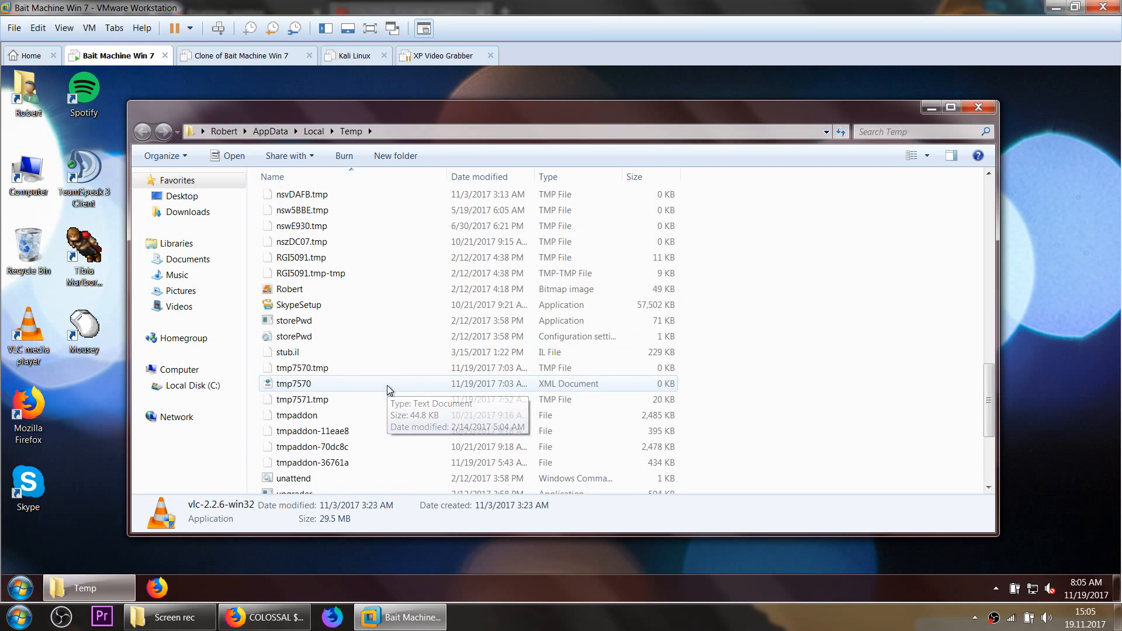
scroll(386, 384, "up", 3)
scroll(386, 385, "up", 3)
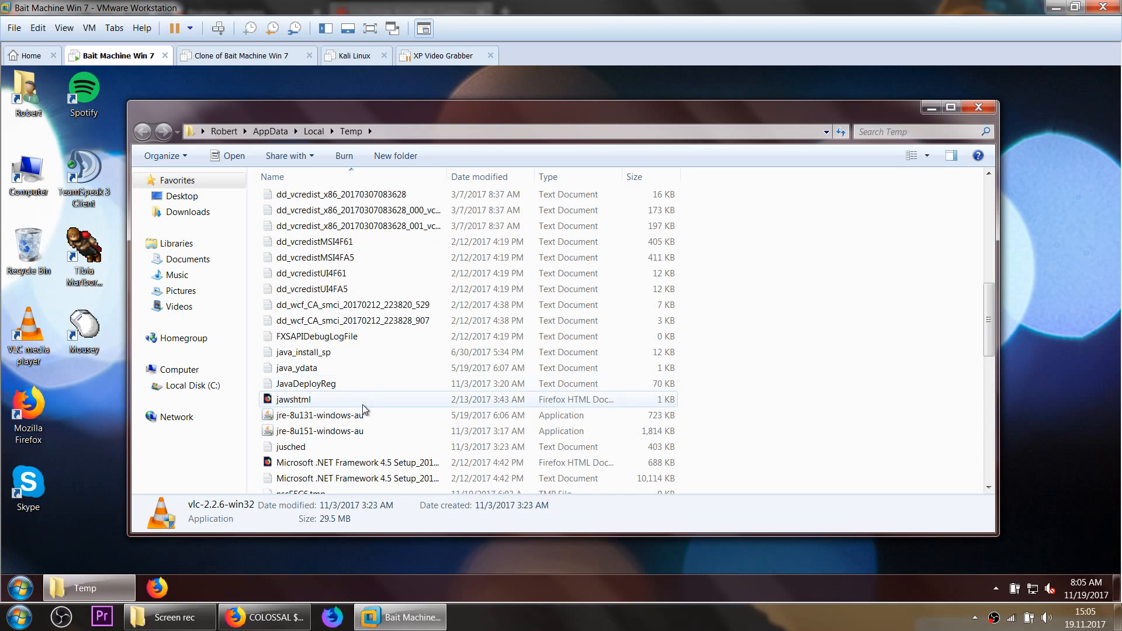
scroll(362, 404, "up", 3)
scroll(362, 404, "down", 6)
scroll(366, 331, "down", 2)
left_click(369, 344)
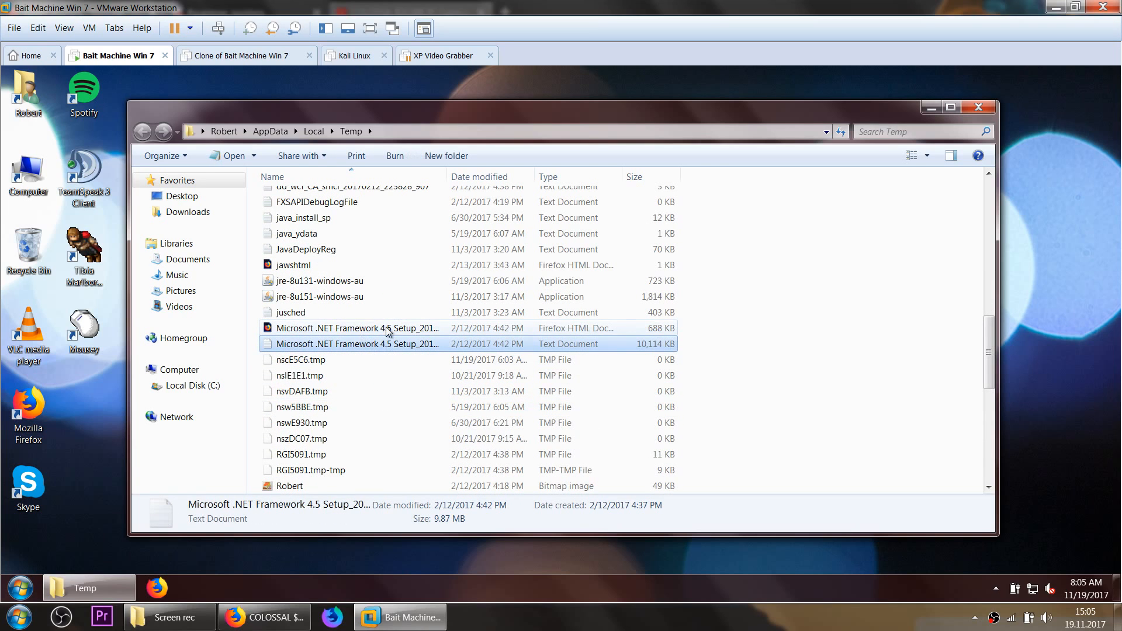
scroll(385, 332, "up", 3)
scroll(385, 332, "up", 2)
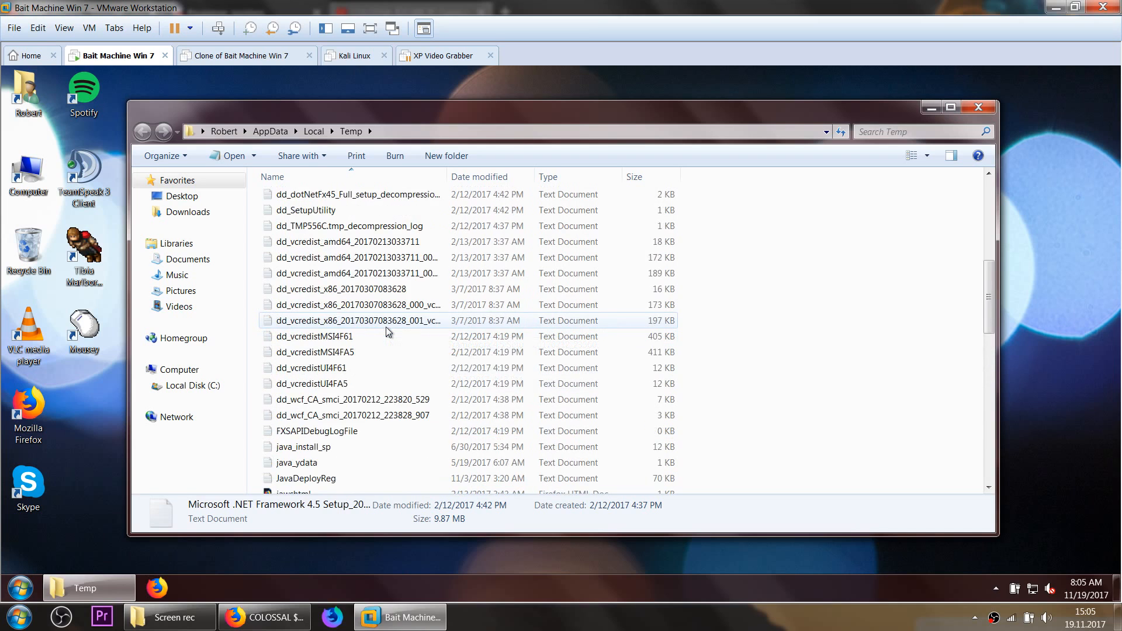
scroll(386, 327, "up", 3)
left_click(385, 322)
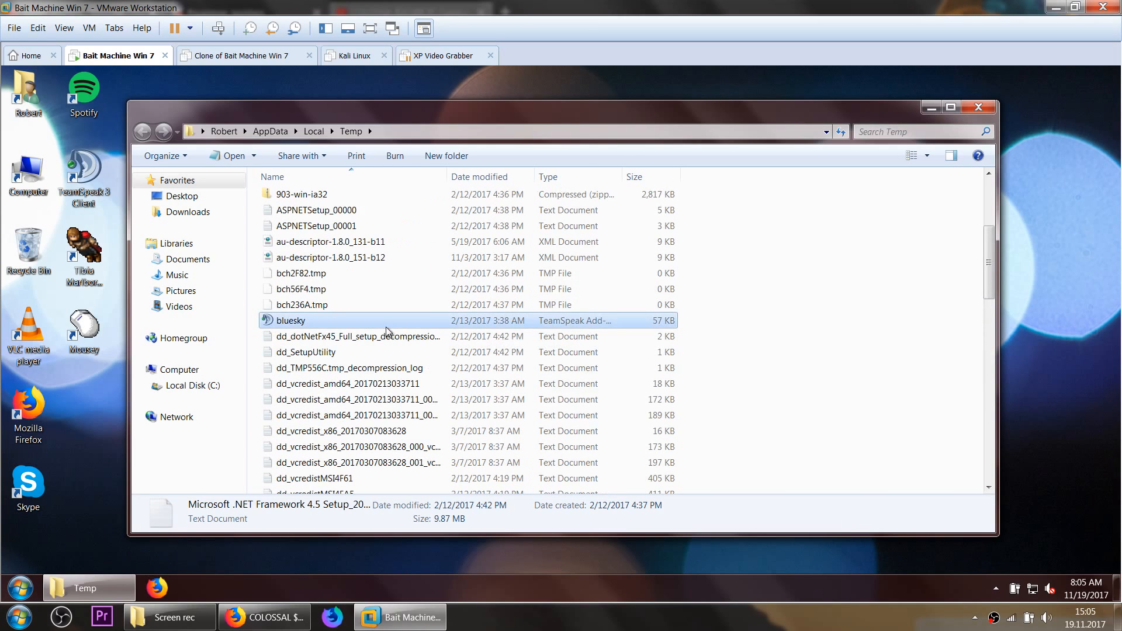
scroll(386, 331, "up", 2)
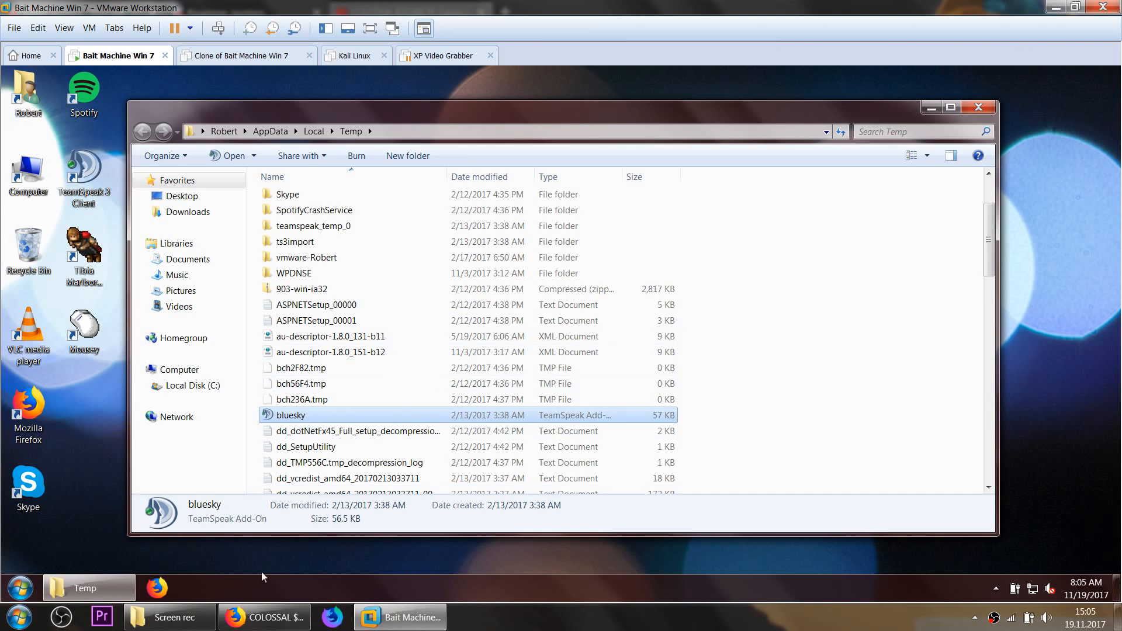
scroll(335, 412, "up", 1)
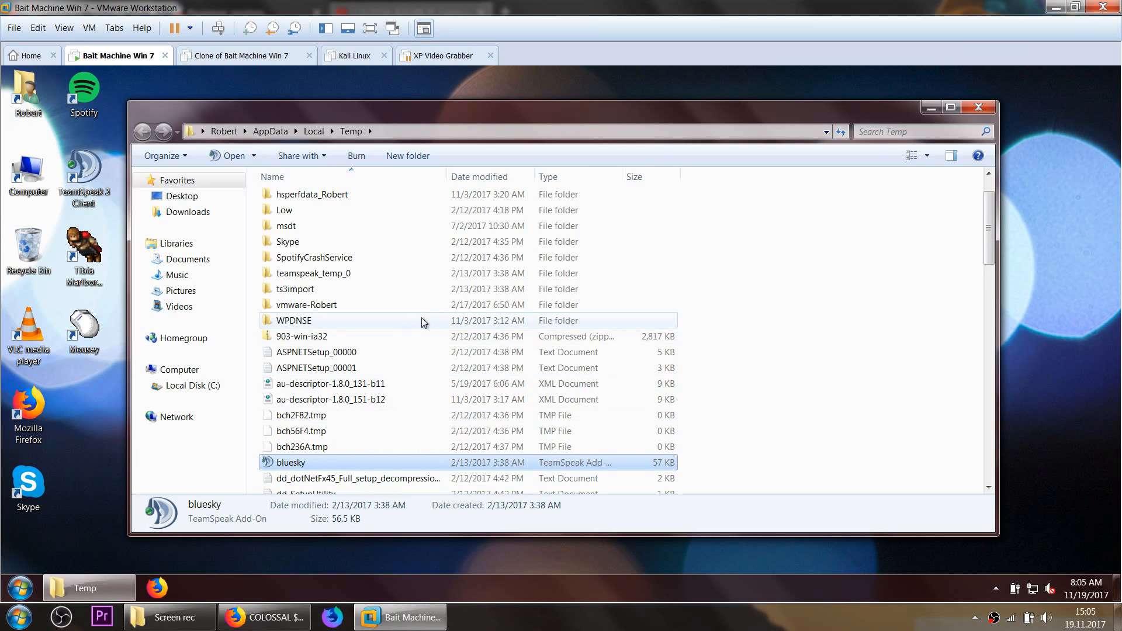
left_click(996, 589)
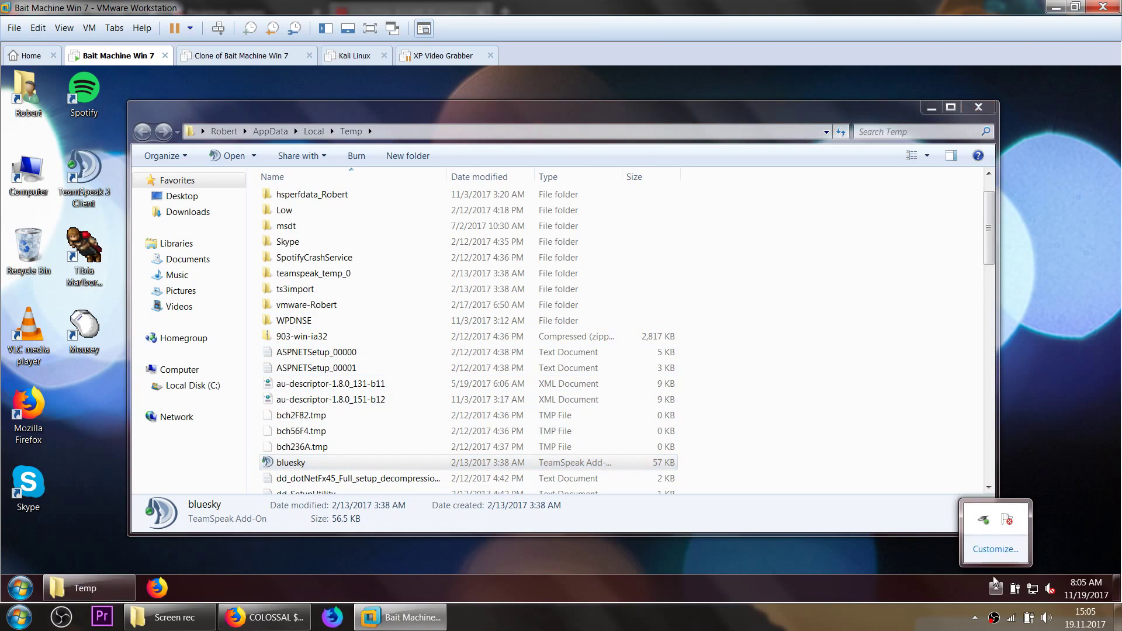
Step: Select the bch56F4.tmp file, then close the Temp folder to leave the desktop clear
left_click(338, 432)
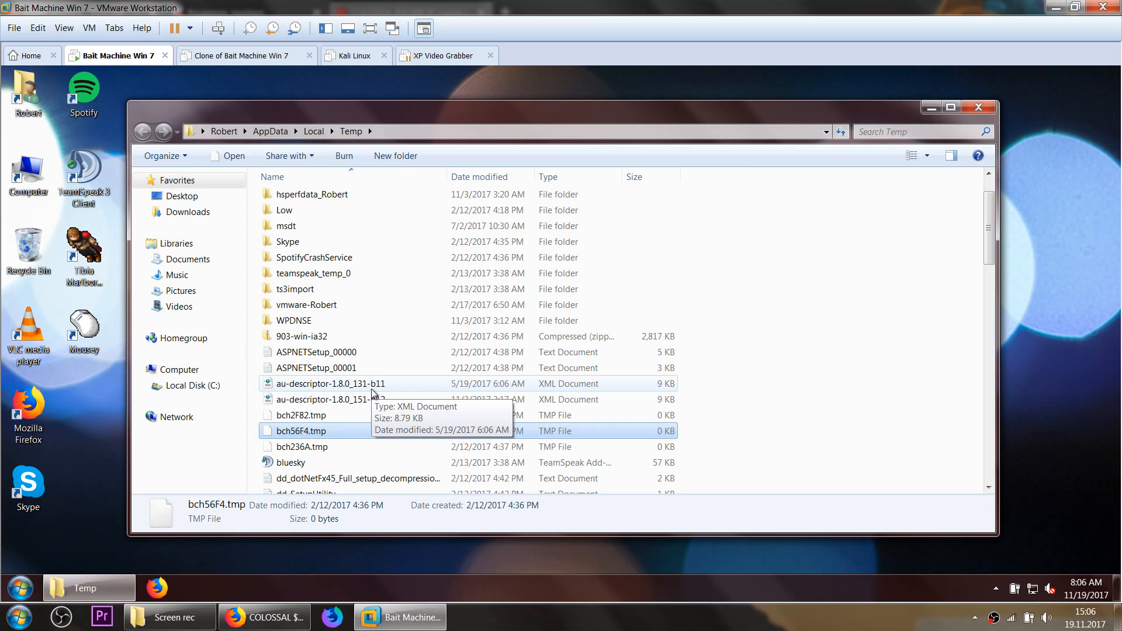
left_click(978, 108)
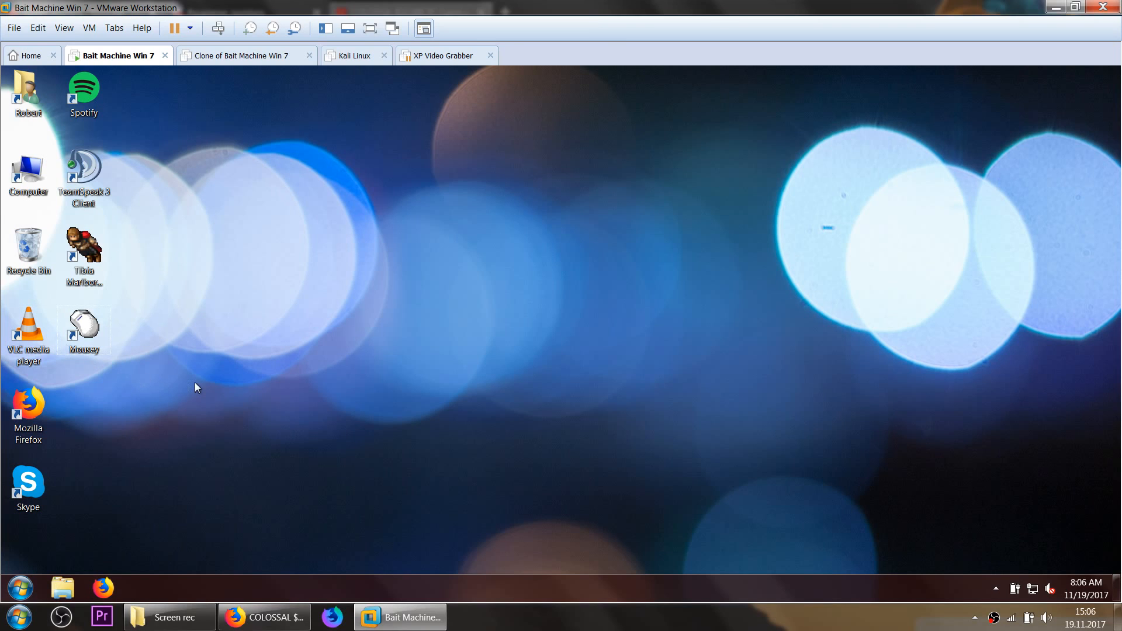
right_click(178, 394)
left_click(150, 404)
left_click_drag(169, 130, 1002, 520)
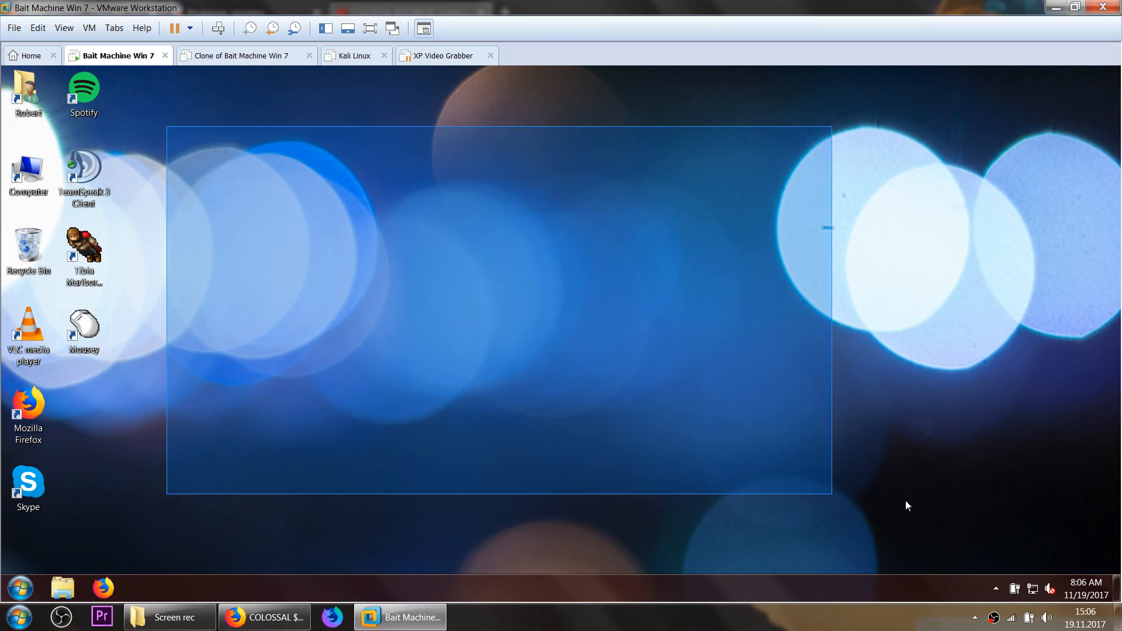
left_click_drag(1009, 514, 201, 138)
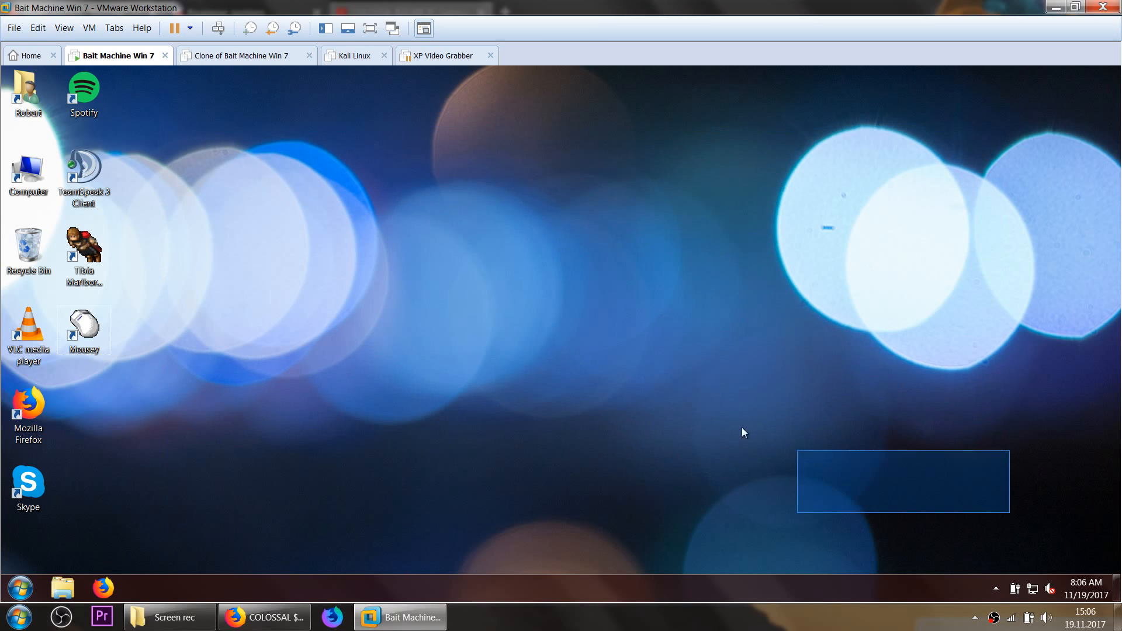